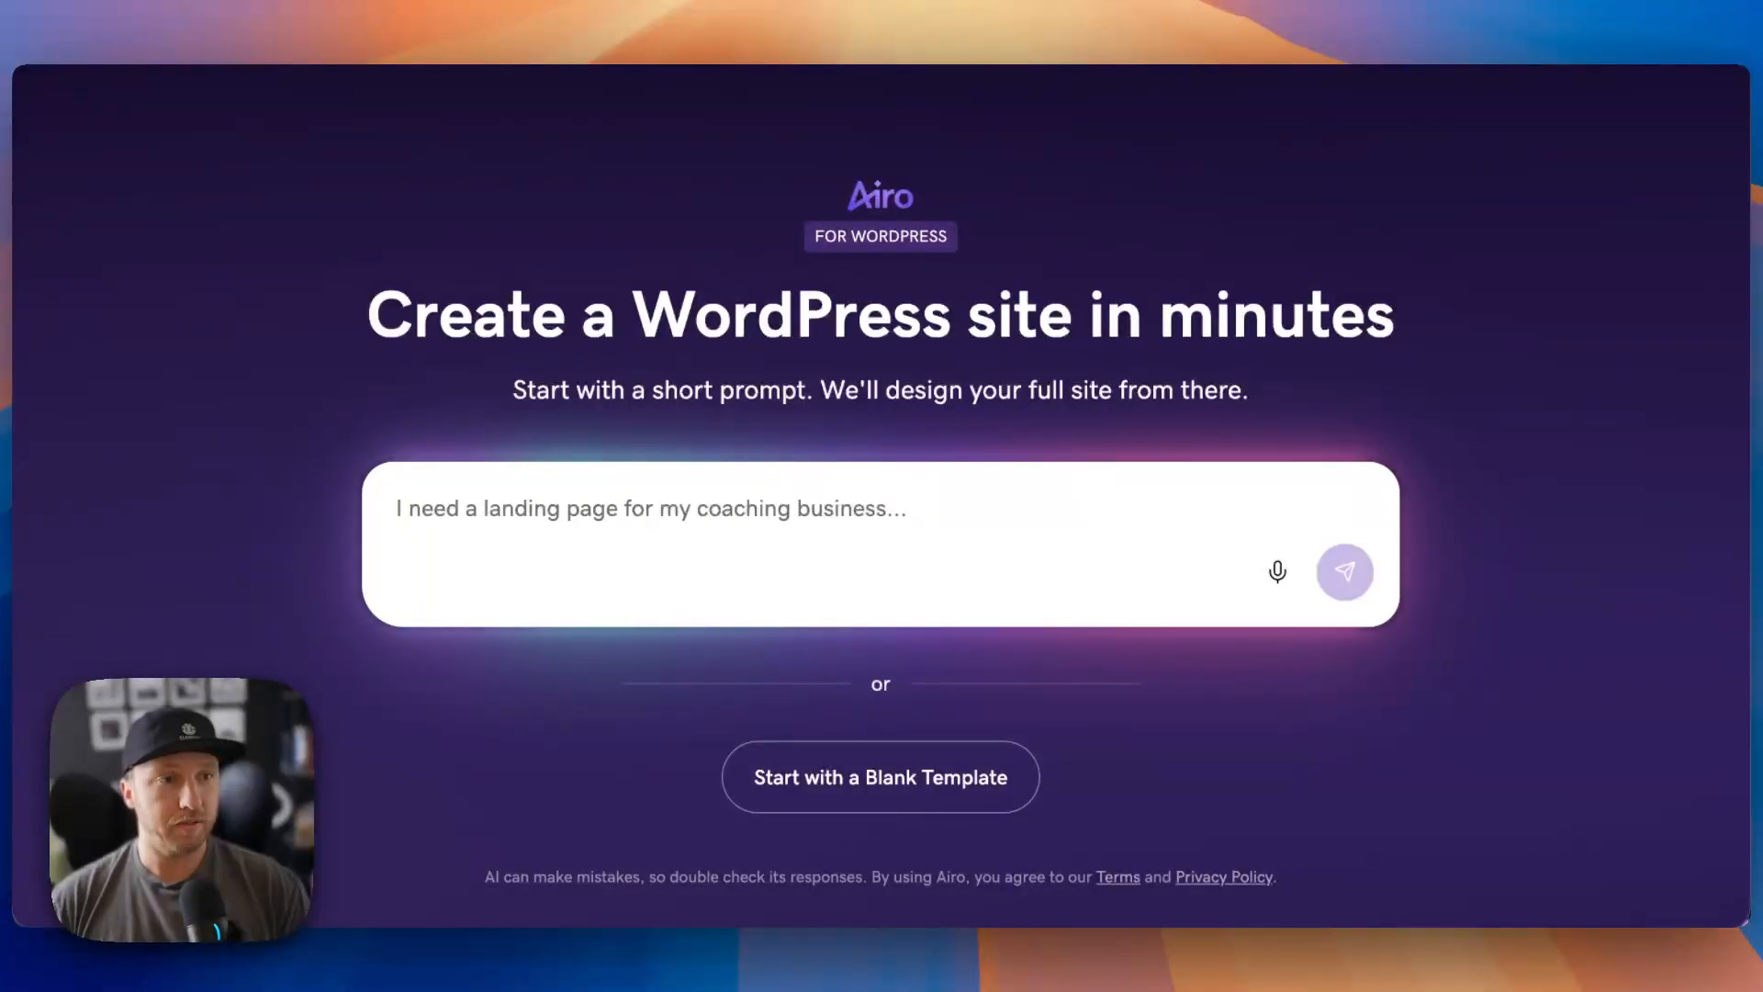
- Submit the site prompt "Photography website called in the streets. I want a home page, portfolio, and collaboration page."
text(Set u)
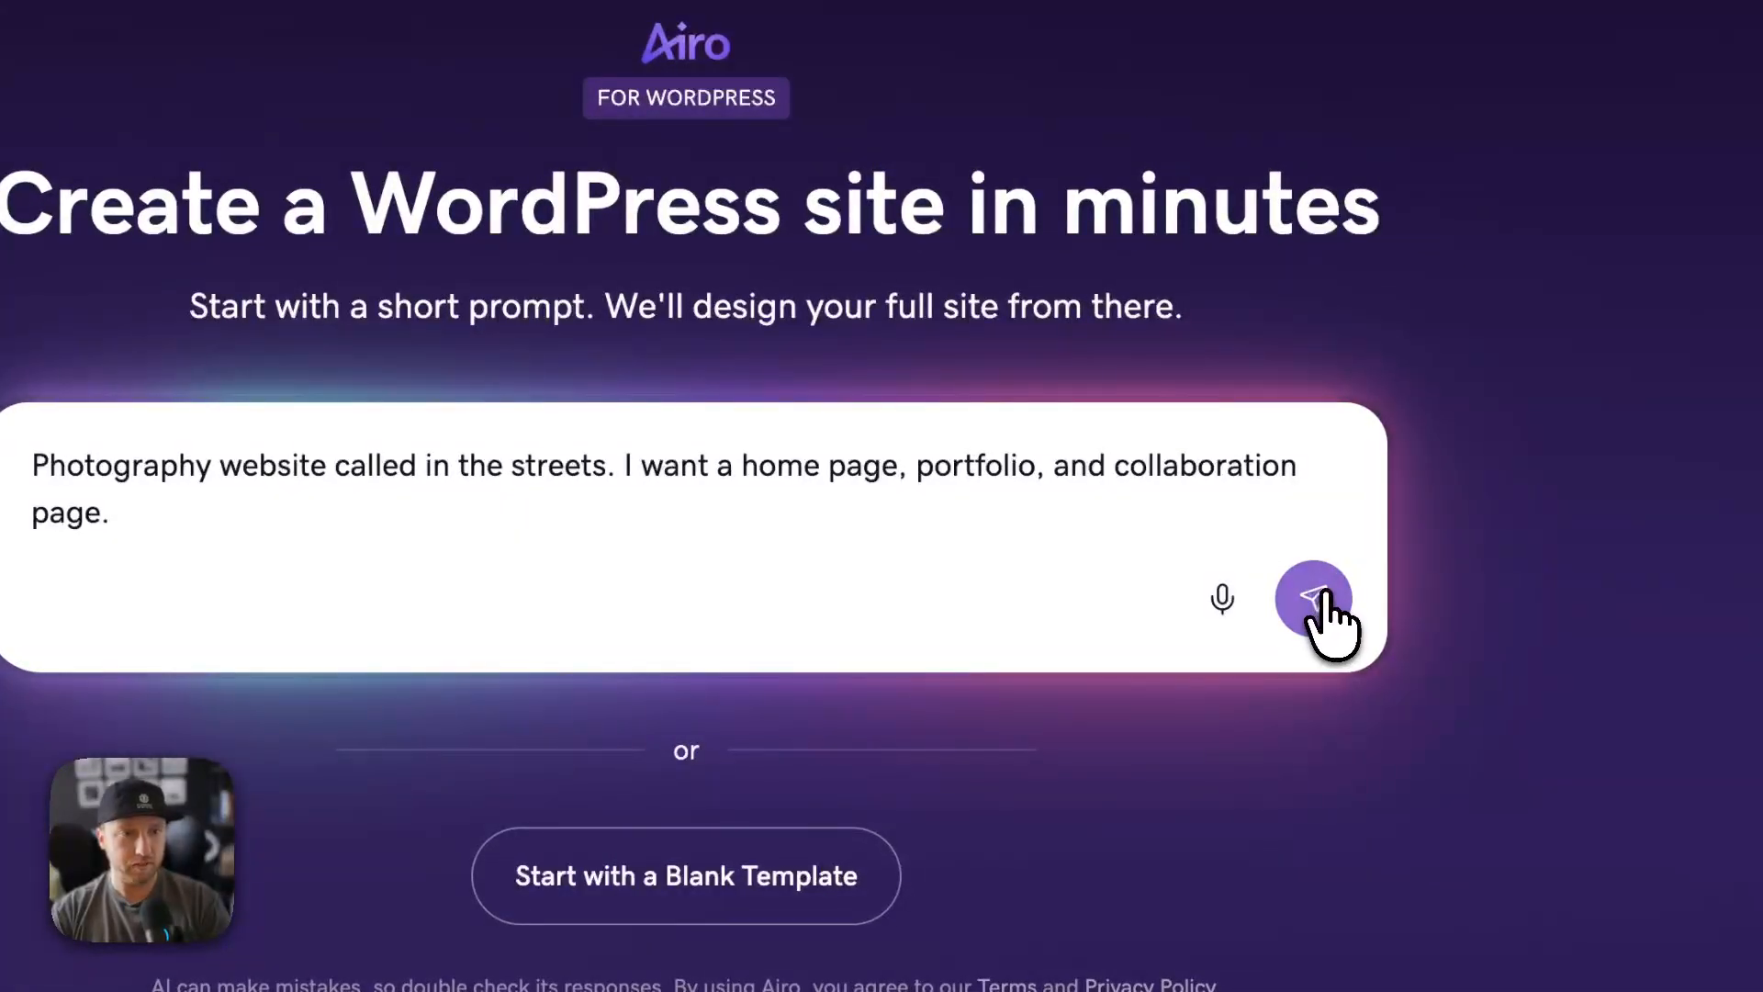
click(1318, 601)
click(720, 608)
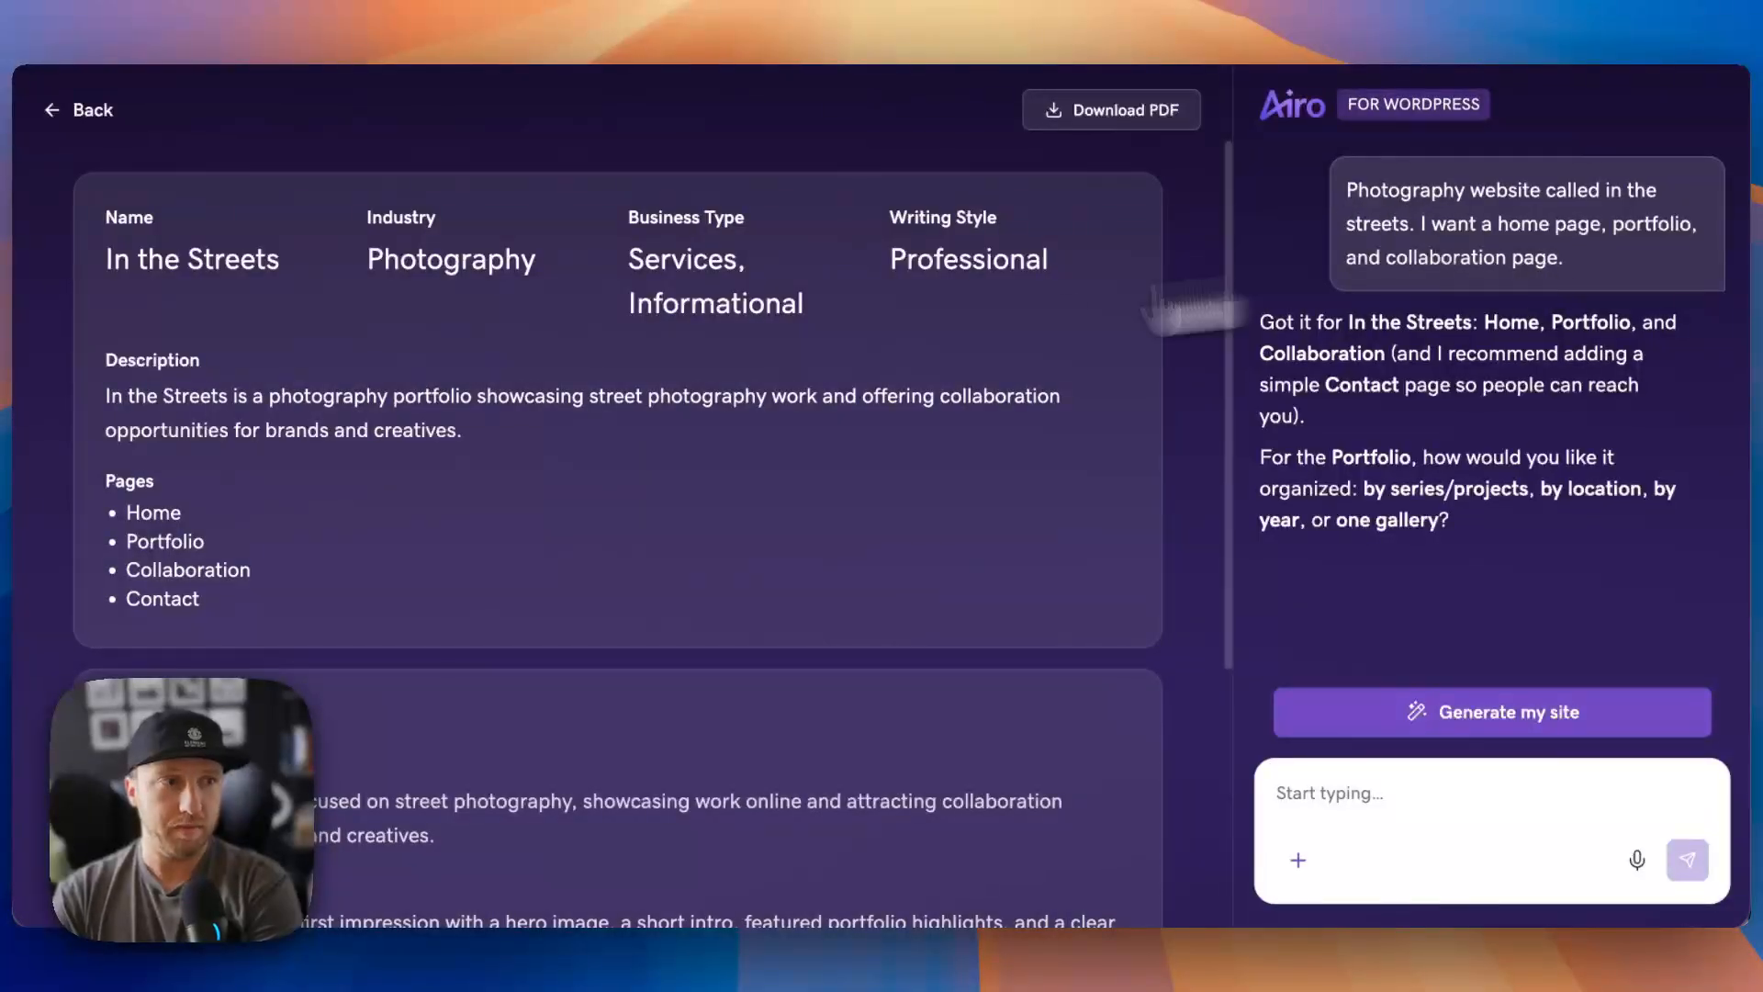
- Review the proposed site brief and the logo and image attachment options, and generate the site from the brief
scroll(511, 420, down, 1)
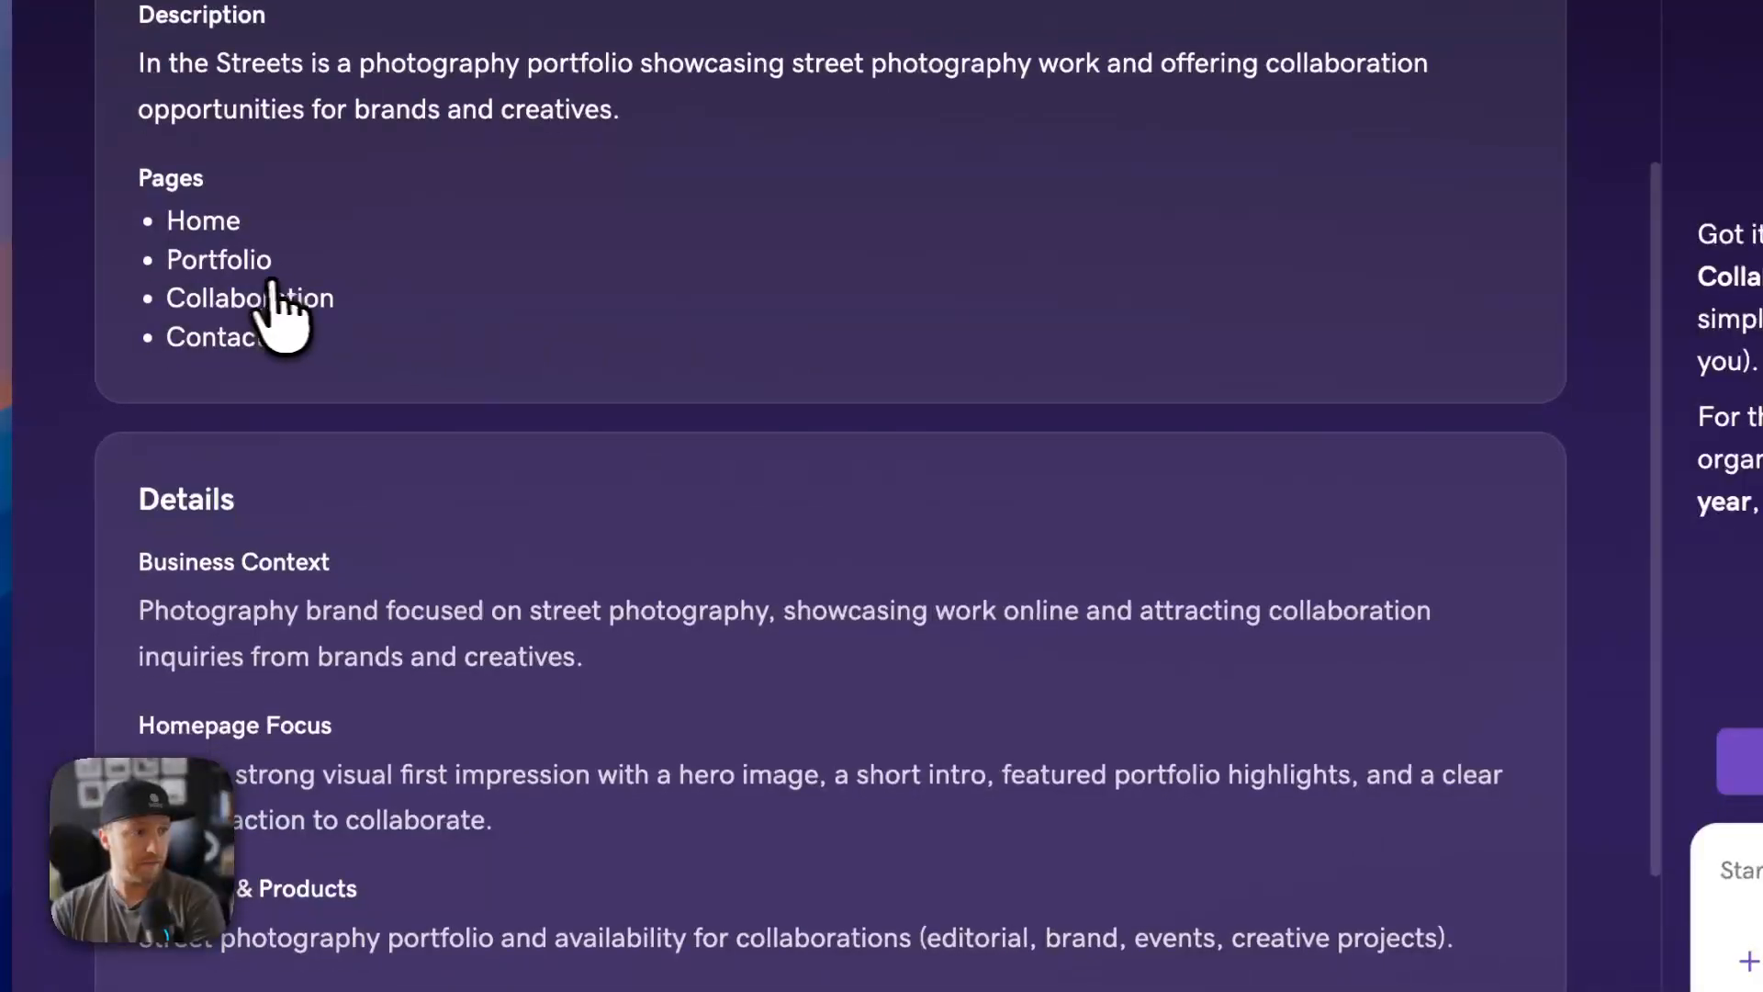
scroll(275, 312, down, 3)
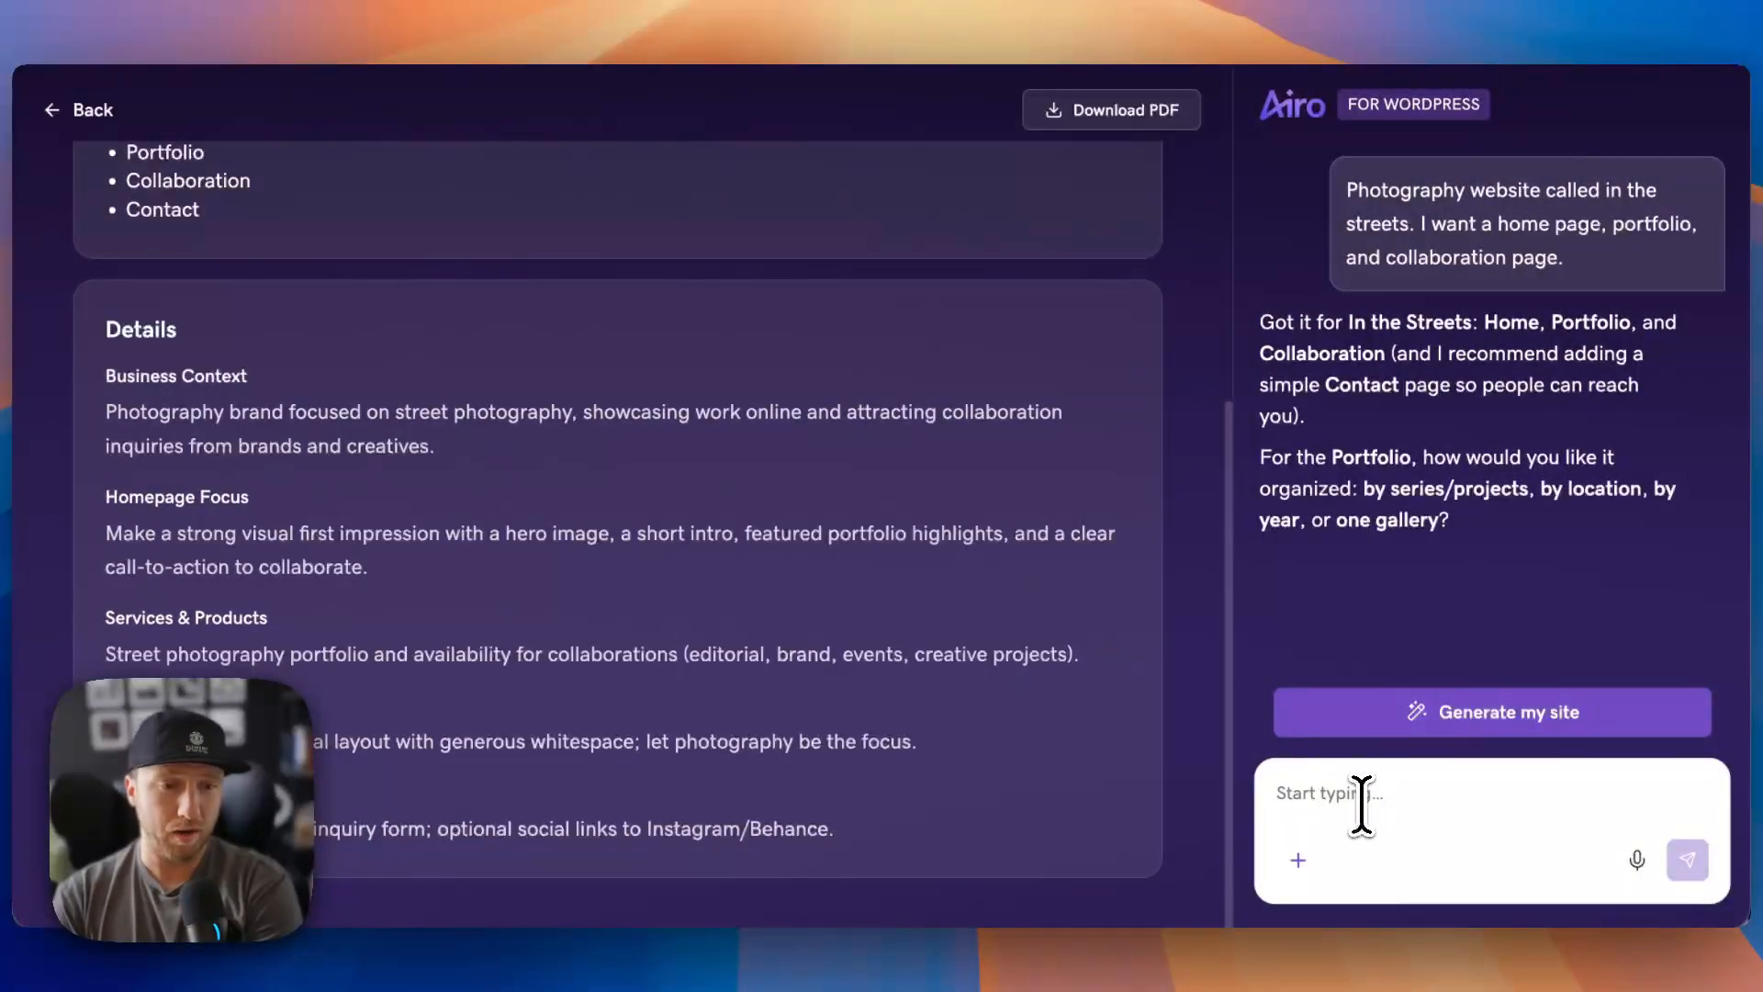
click(1299, 863)
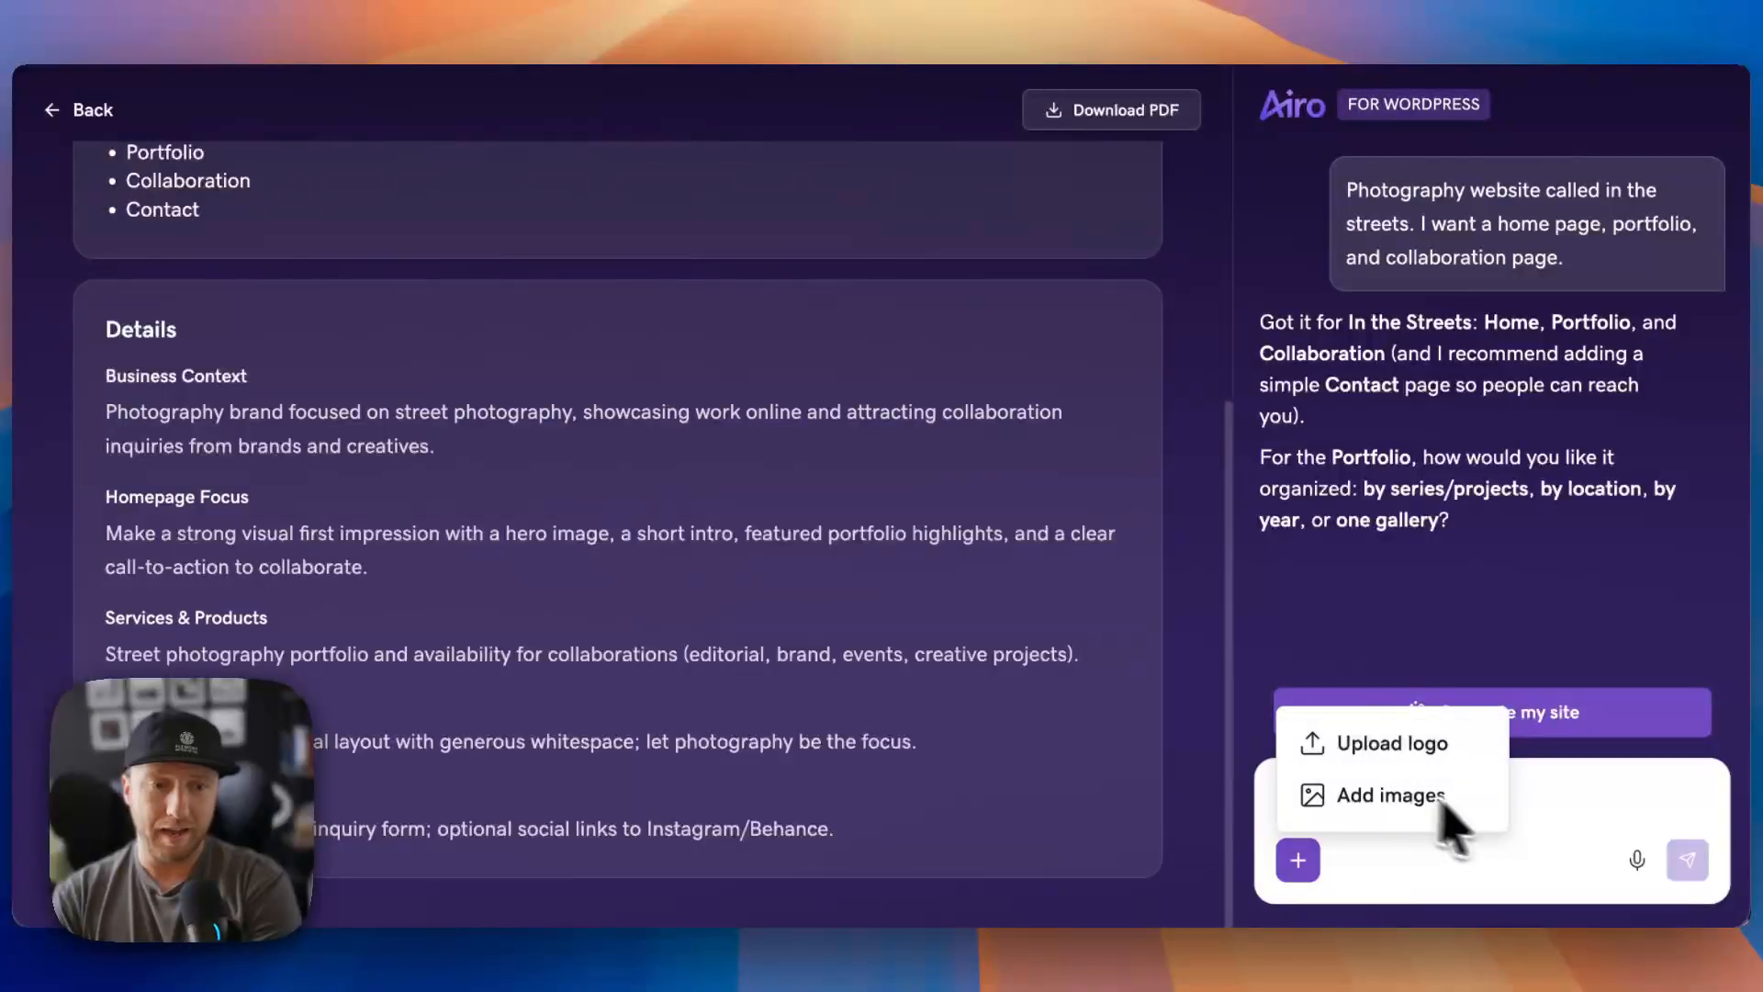
click(1520, 810)
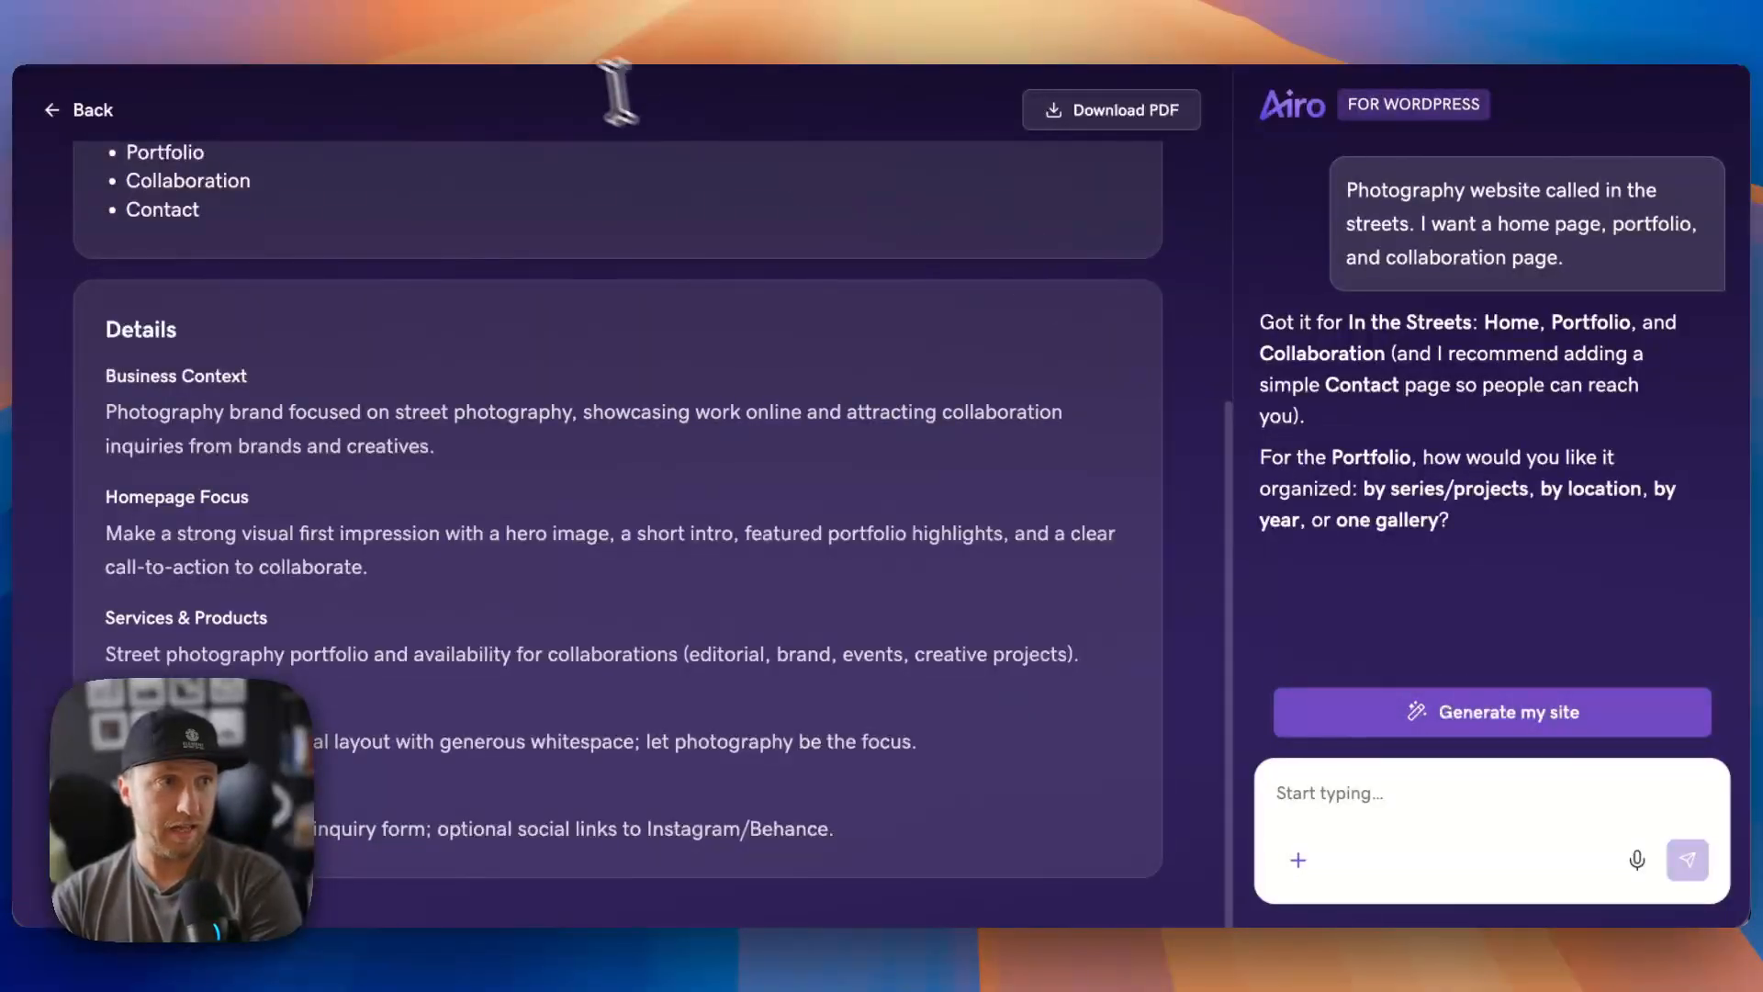
mouse_move(1720, 59)
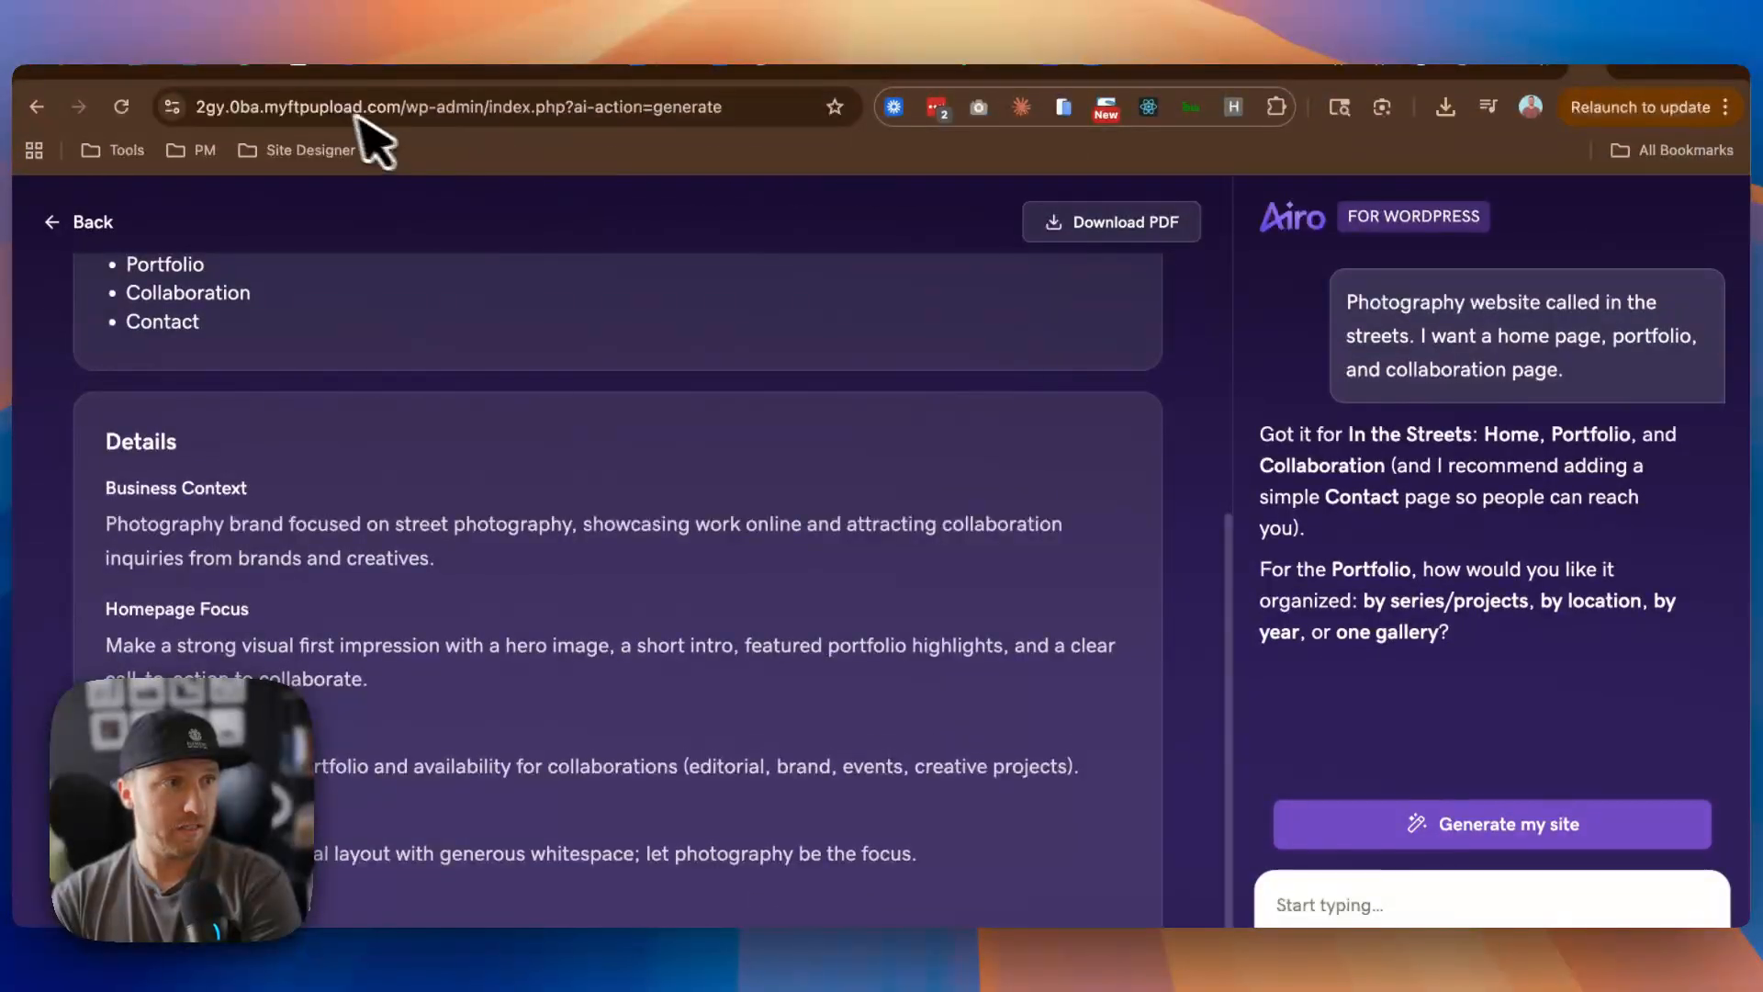
drag(332, 111, 547, 127)
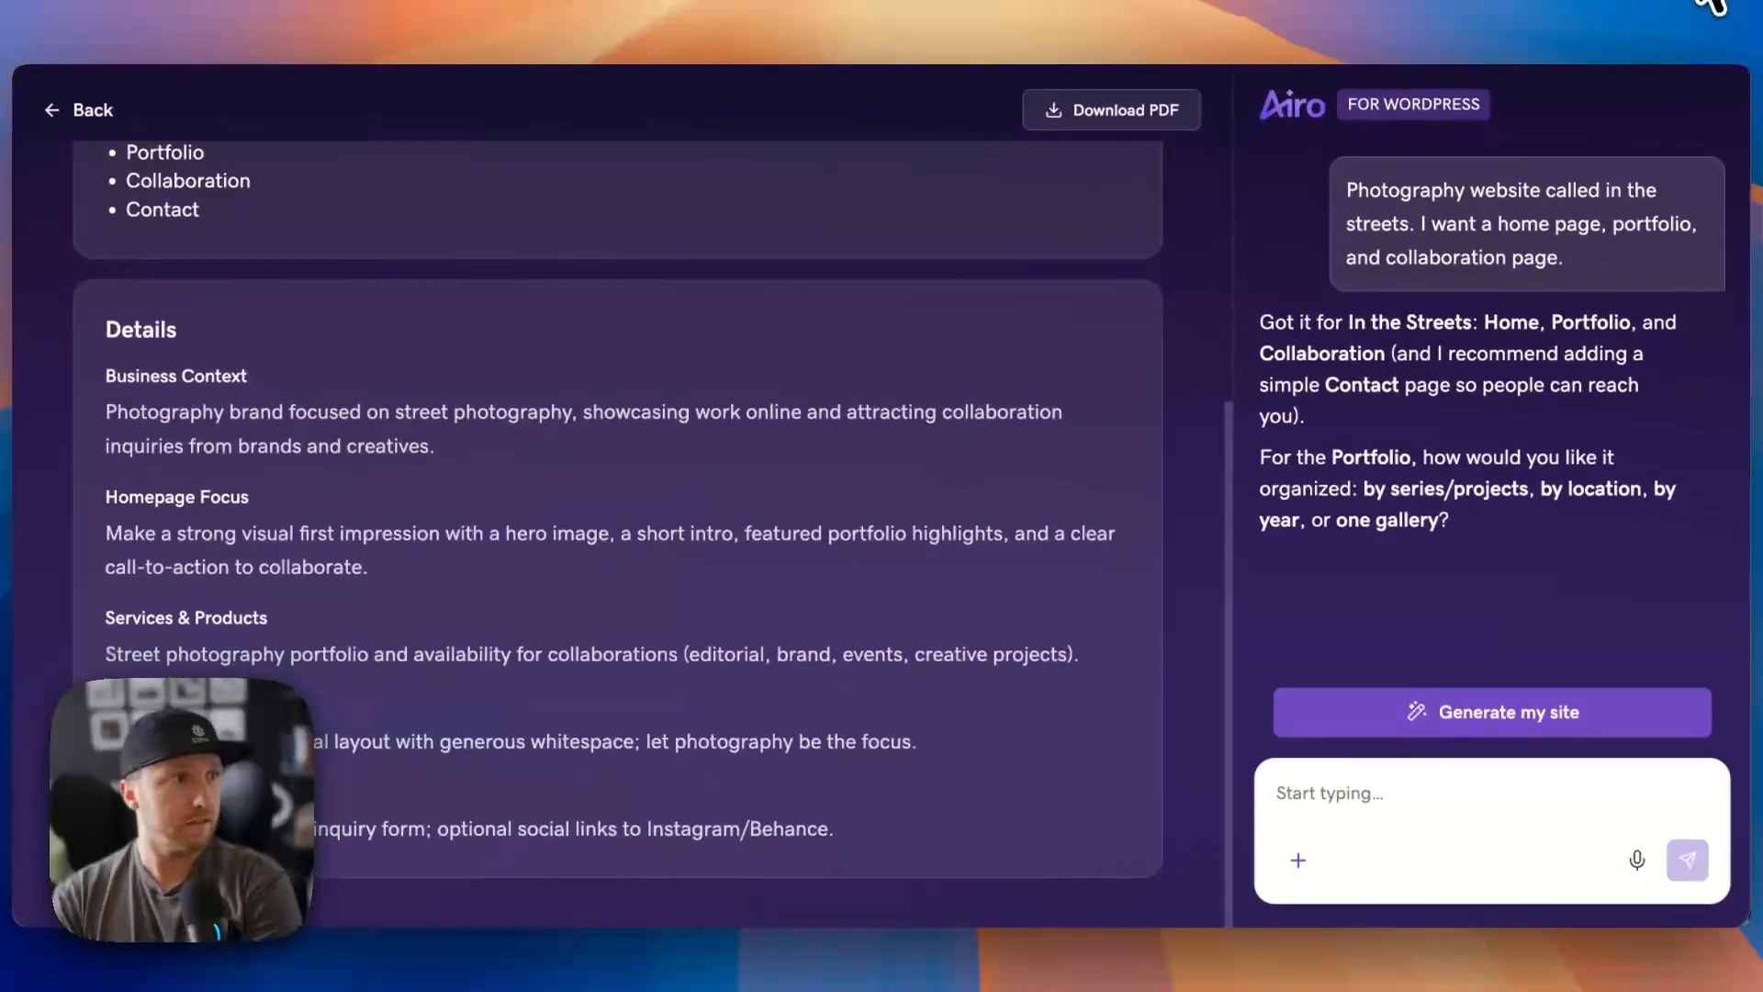
click(1511, 725)
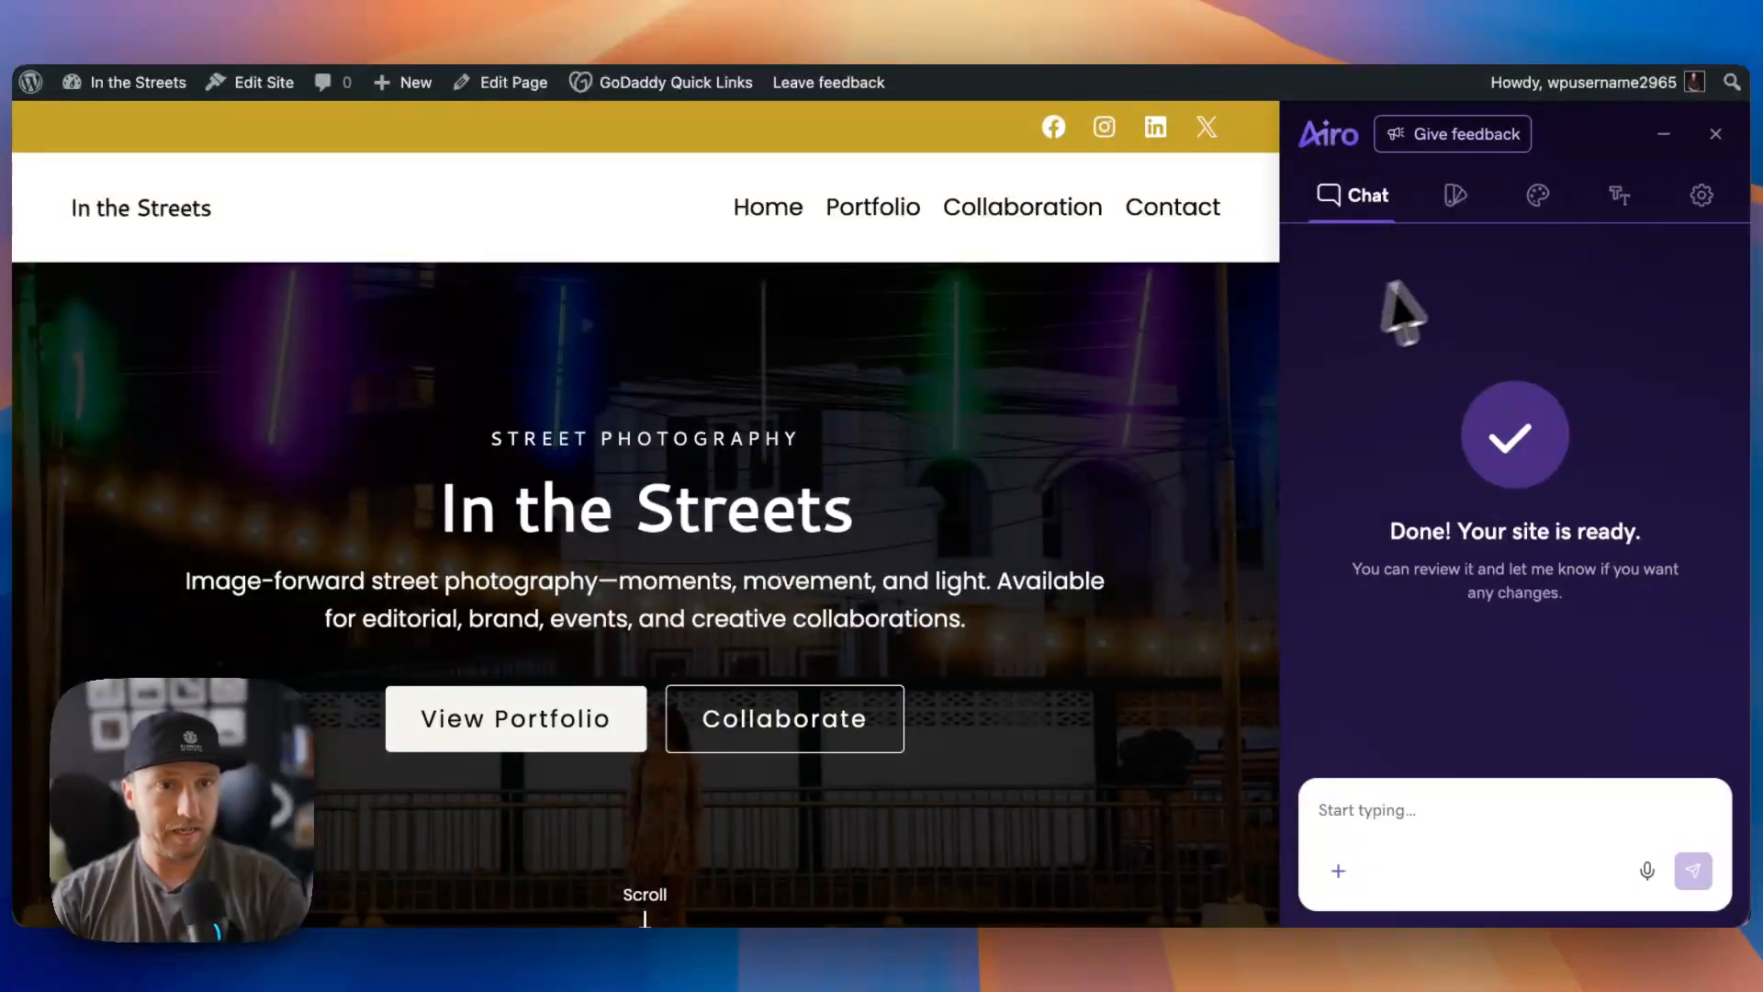
- Examine the generated home page from the hero section through the contact form to the footer
scroll(863, 477, down, 10)
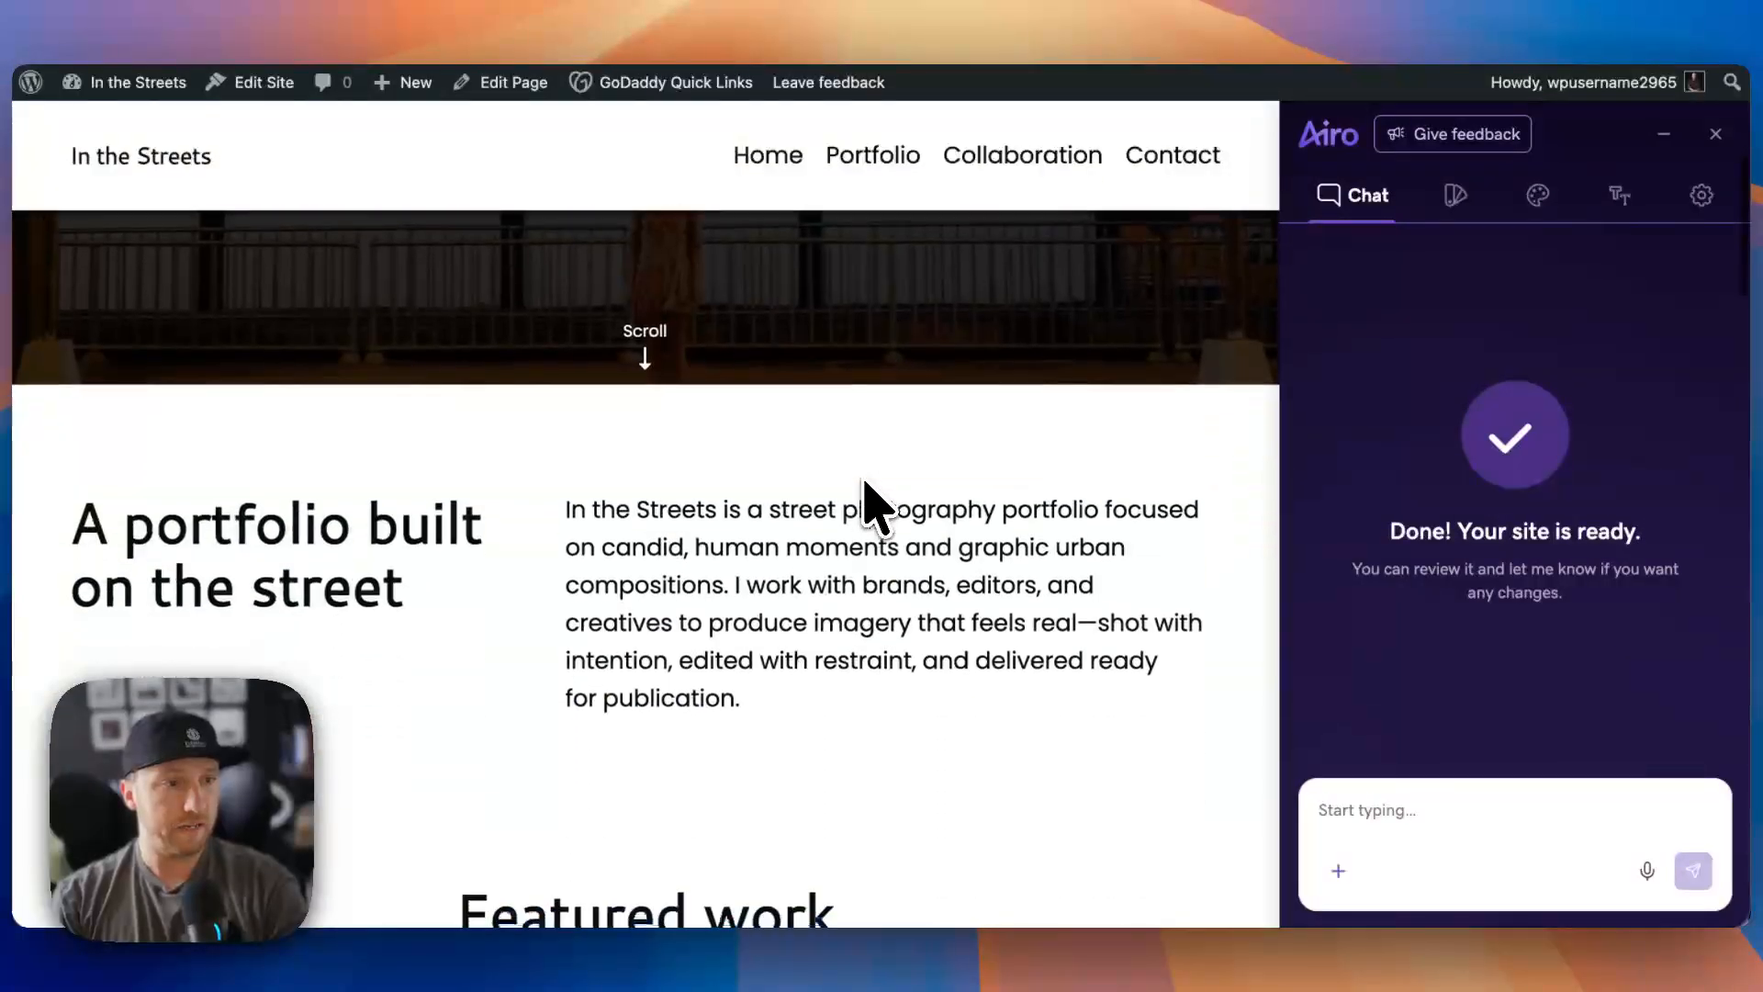
scroll(831, 413, down, 15)
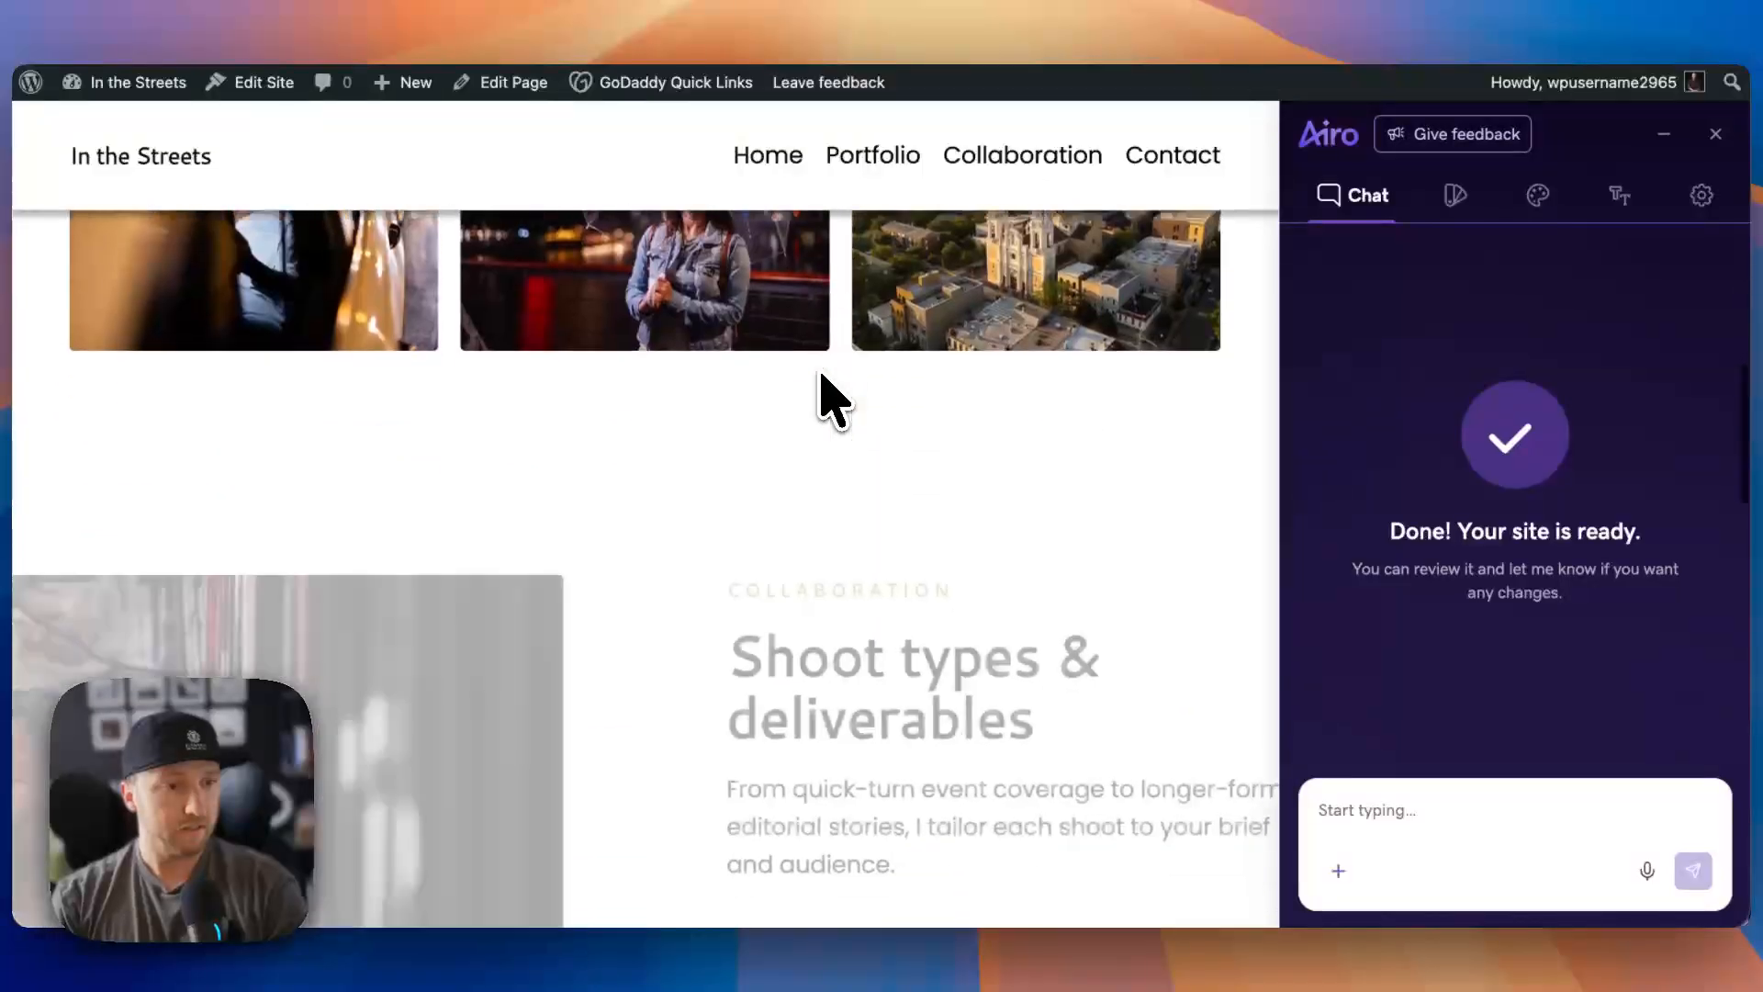
scroll(824, 376, down, 10)
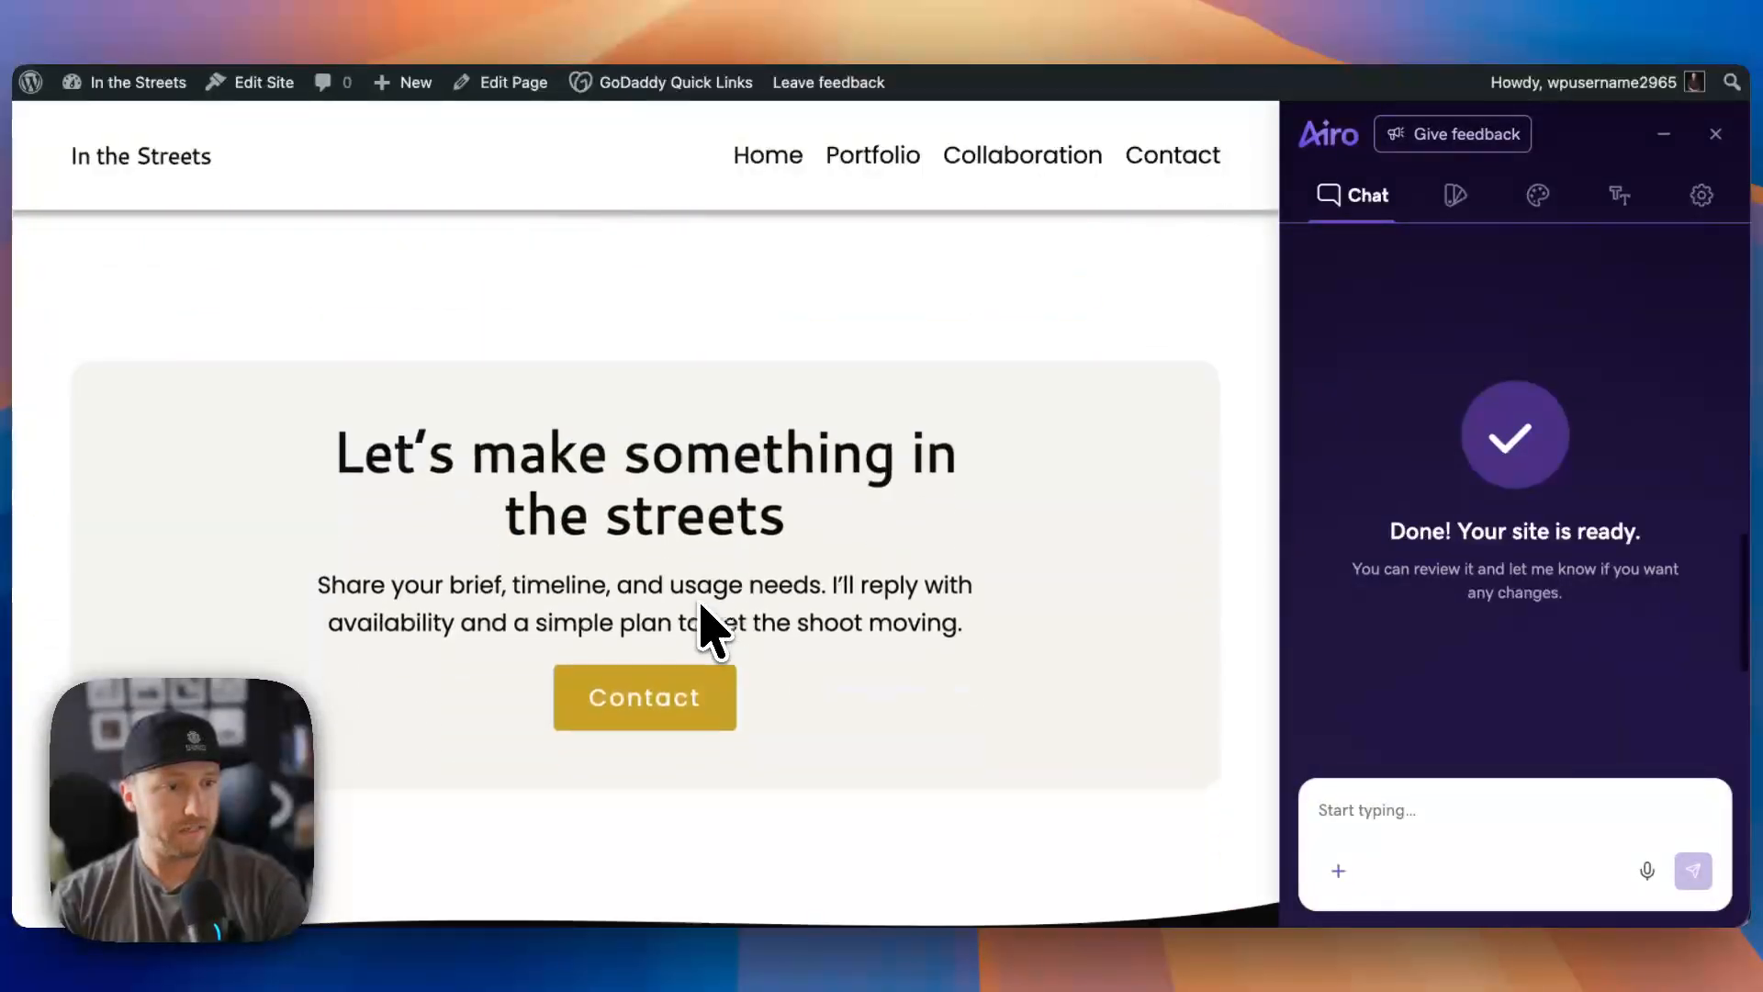
scroll(550, 597, down, 1)
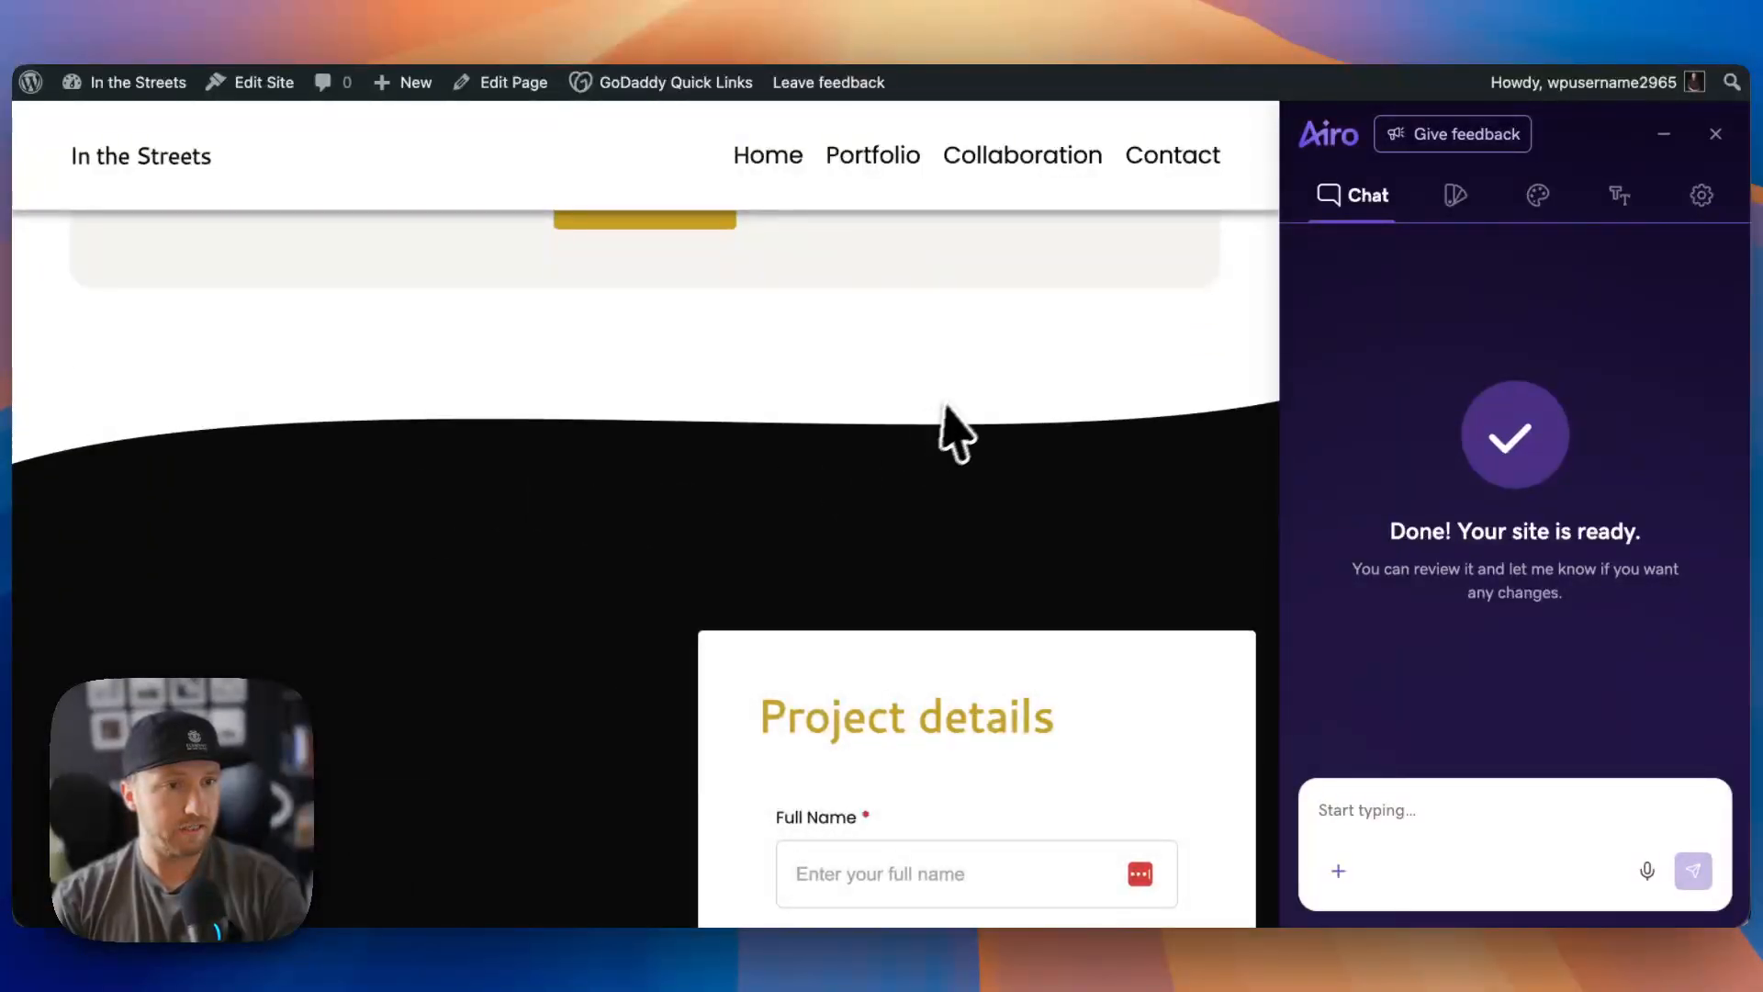
scroll(960, 422, down, 8)
scroll(964, 422, down, 5)
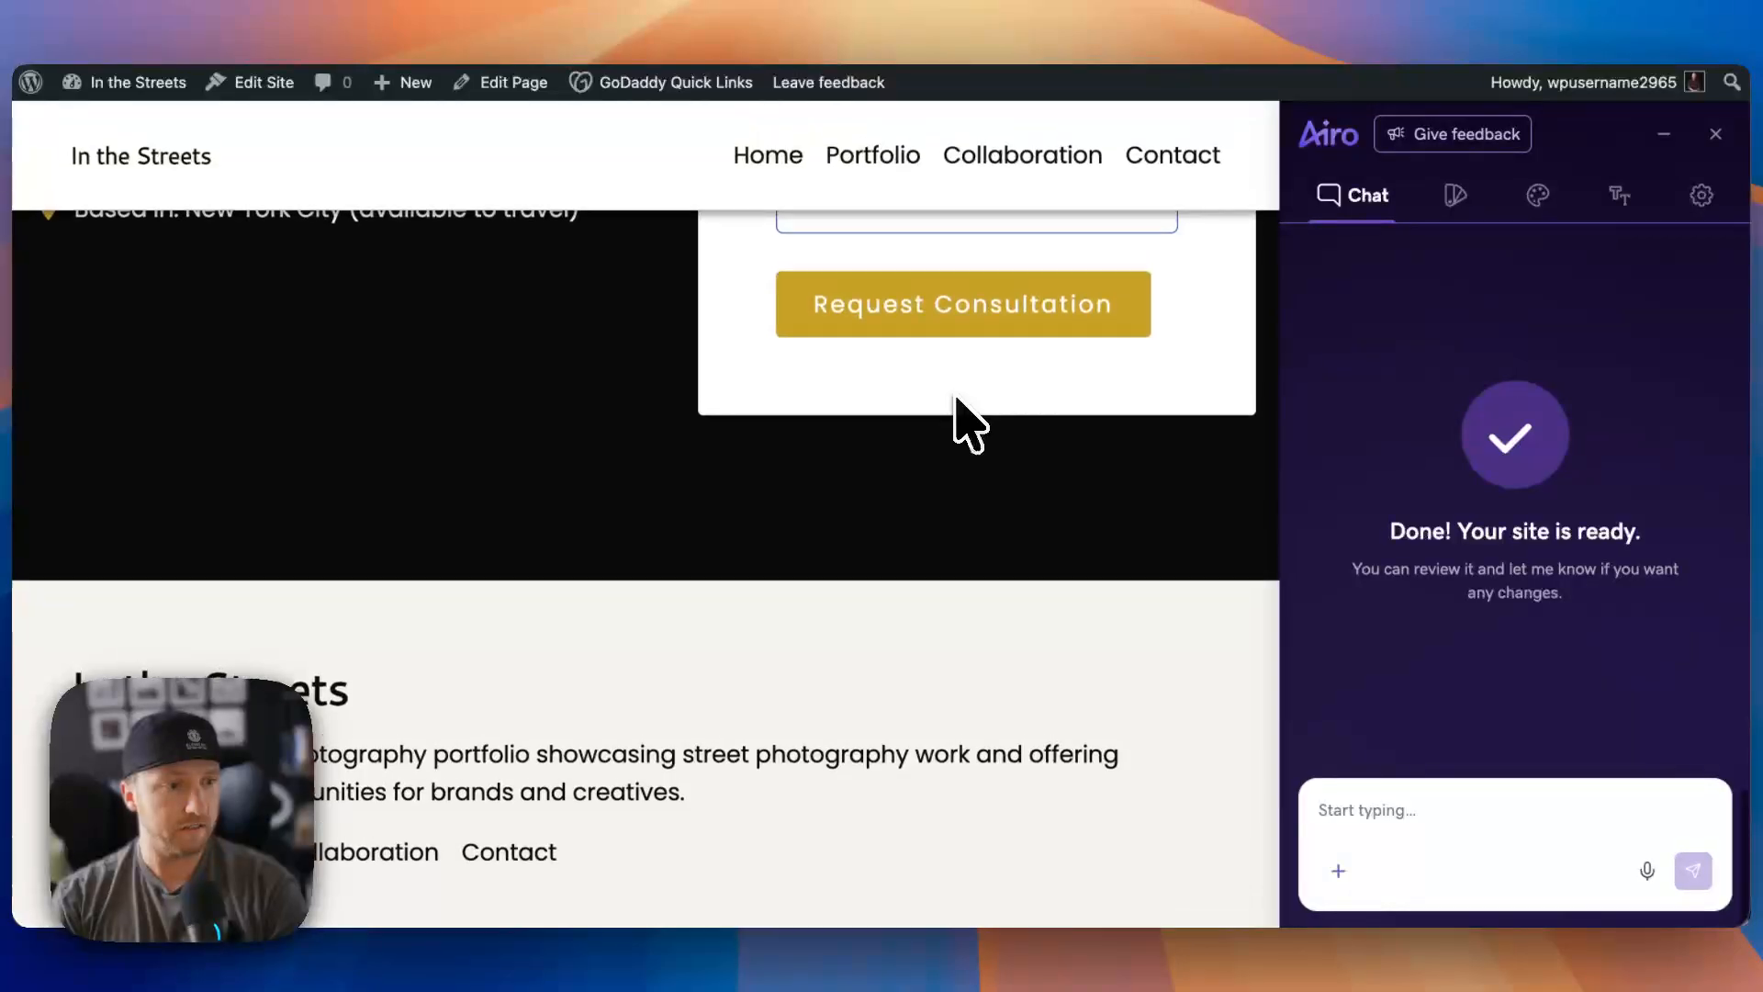
scroll(630, 562, up, 15)
- Open the generated Portfolio page and examine its projects, collections gallery and closing collaboration section
click(884, 165)
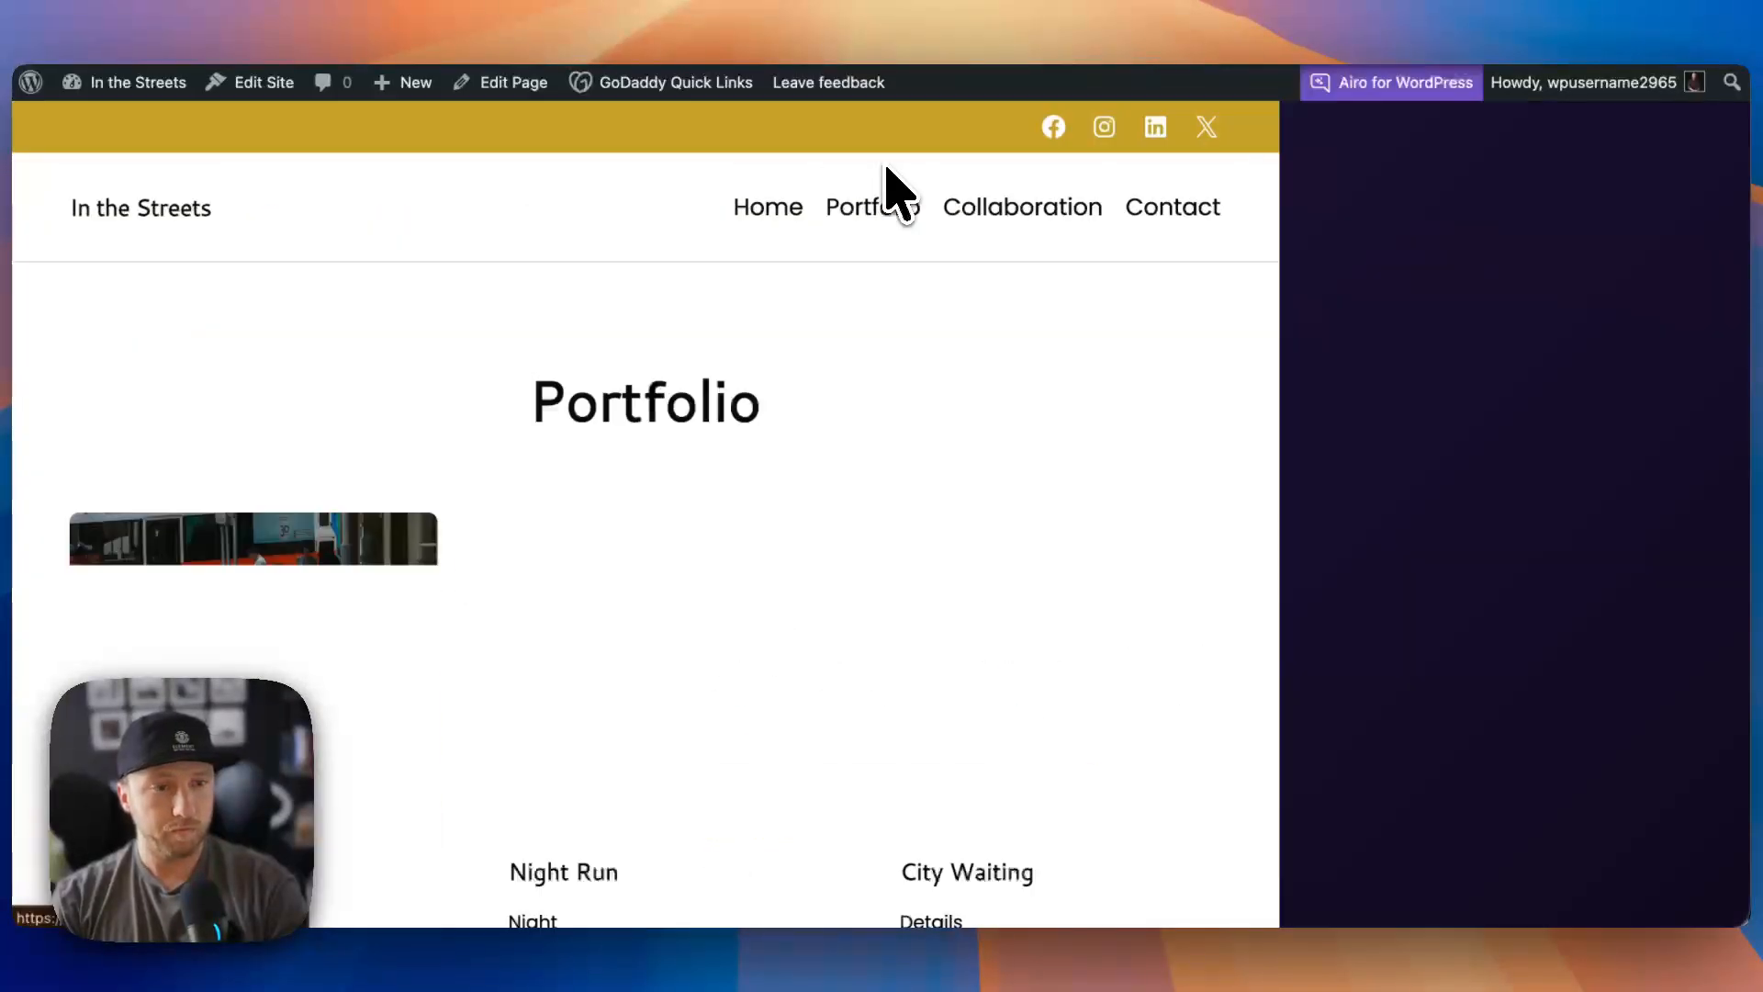
scroll(888, 441, down, 8)
scroll(886, 450, down, 10)
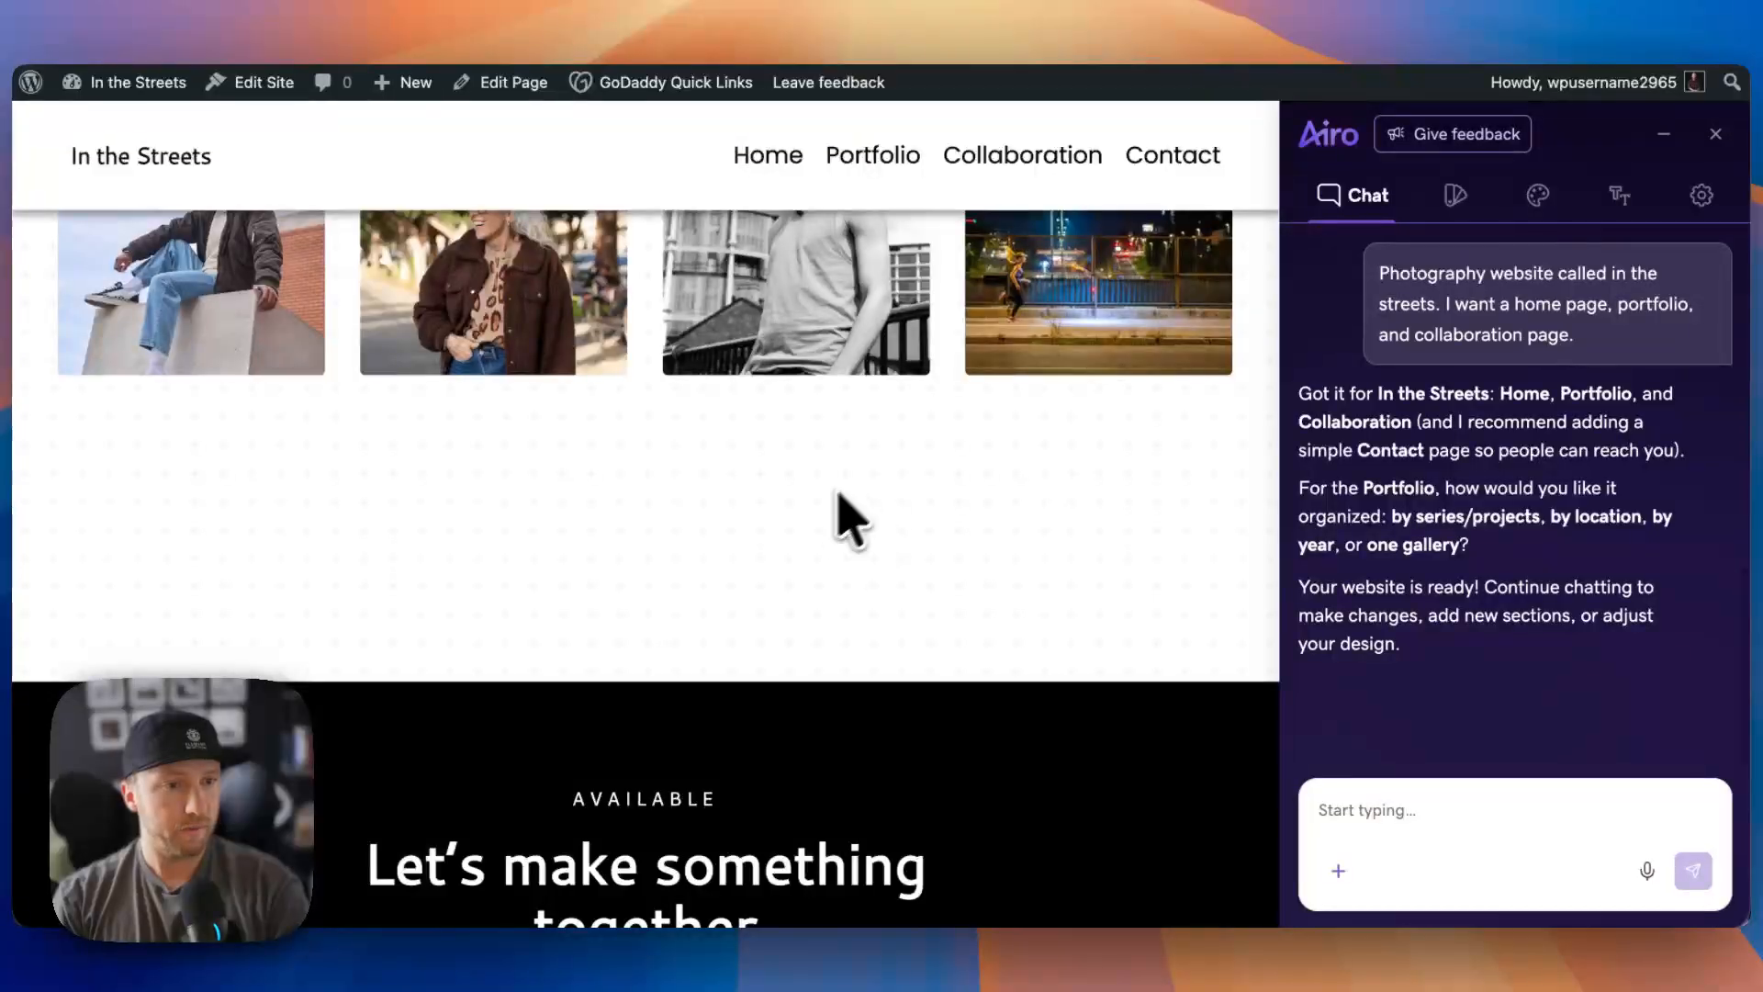
scroll(807, 496, up, 8)
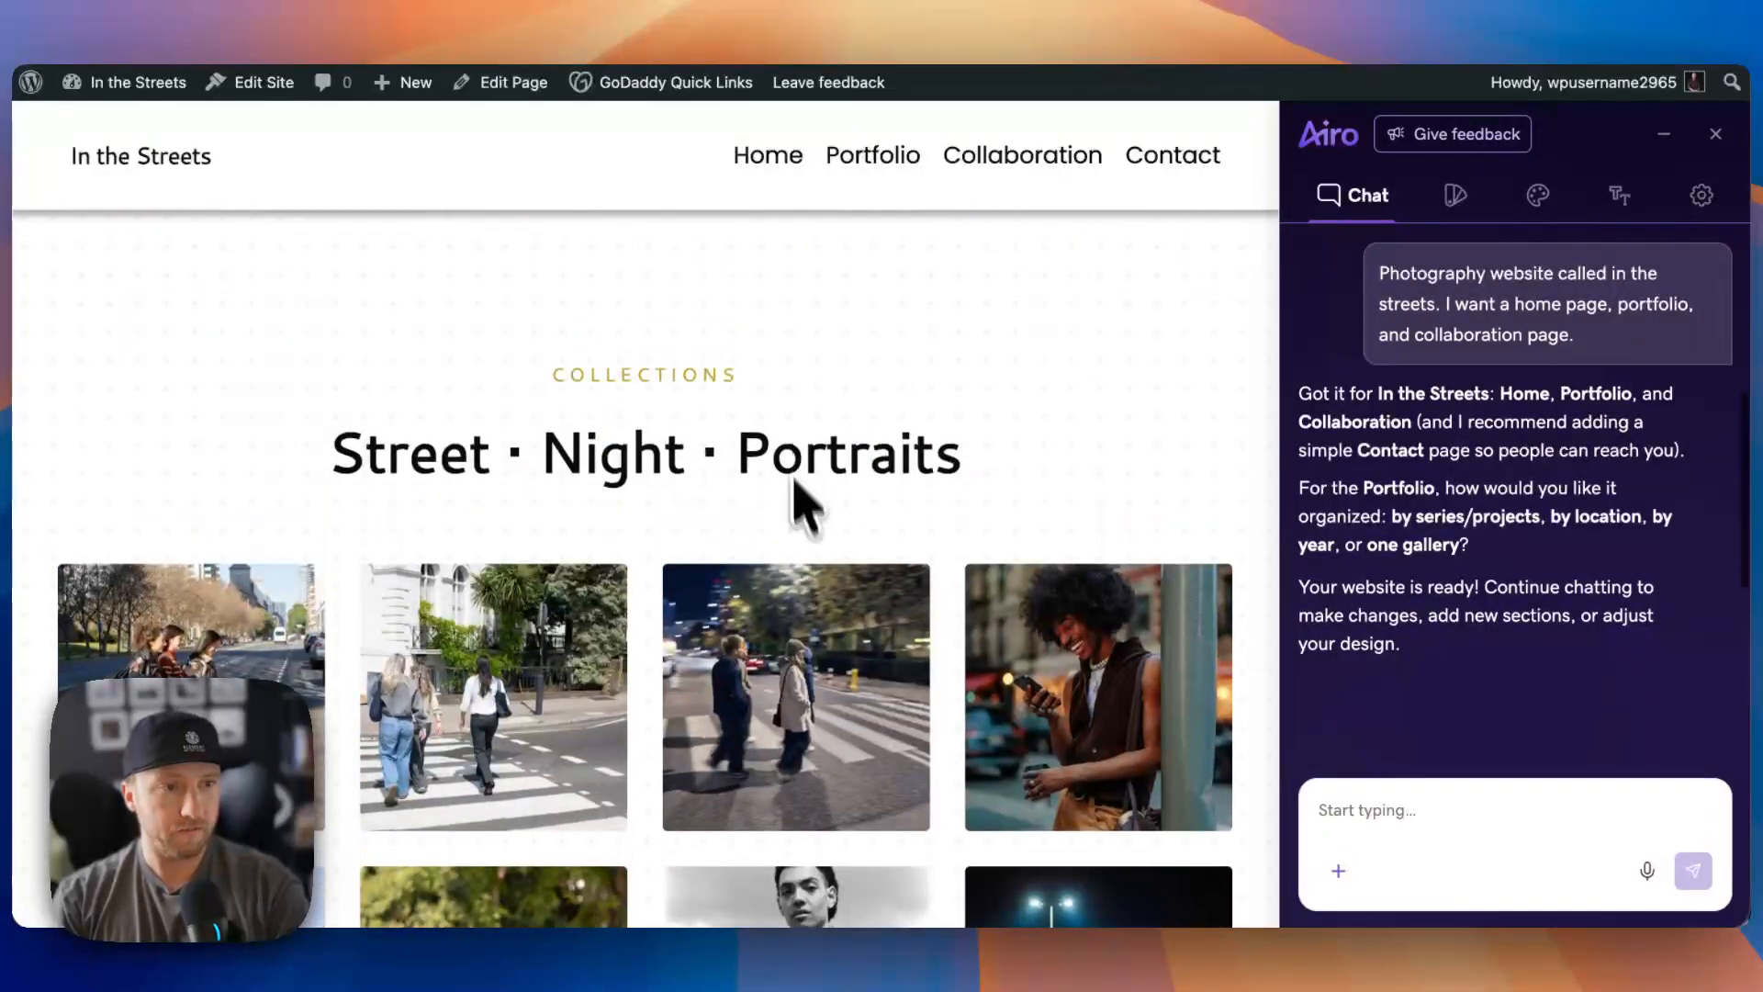
scroll(778, 372, down, 10)
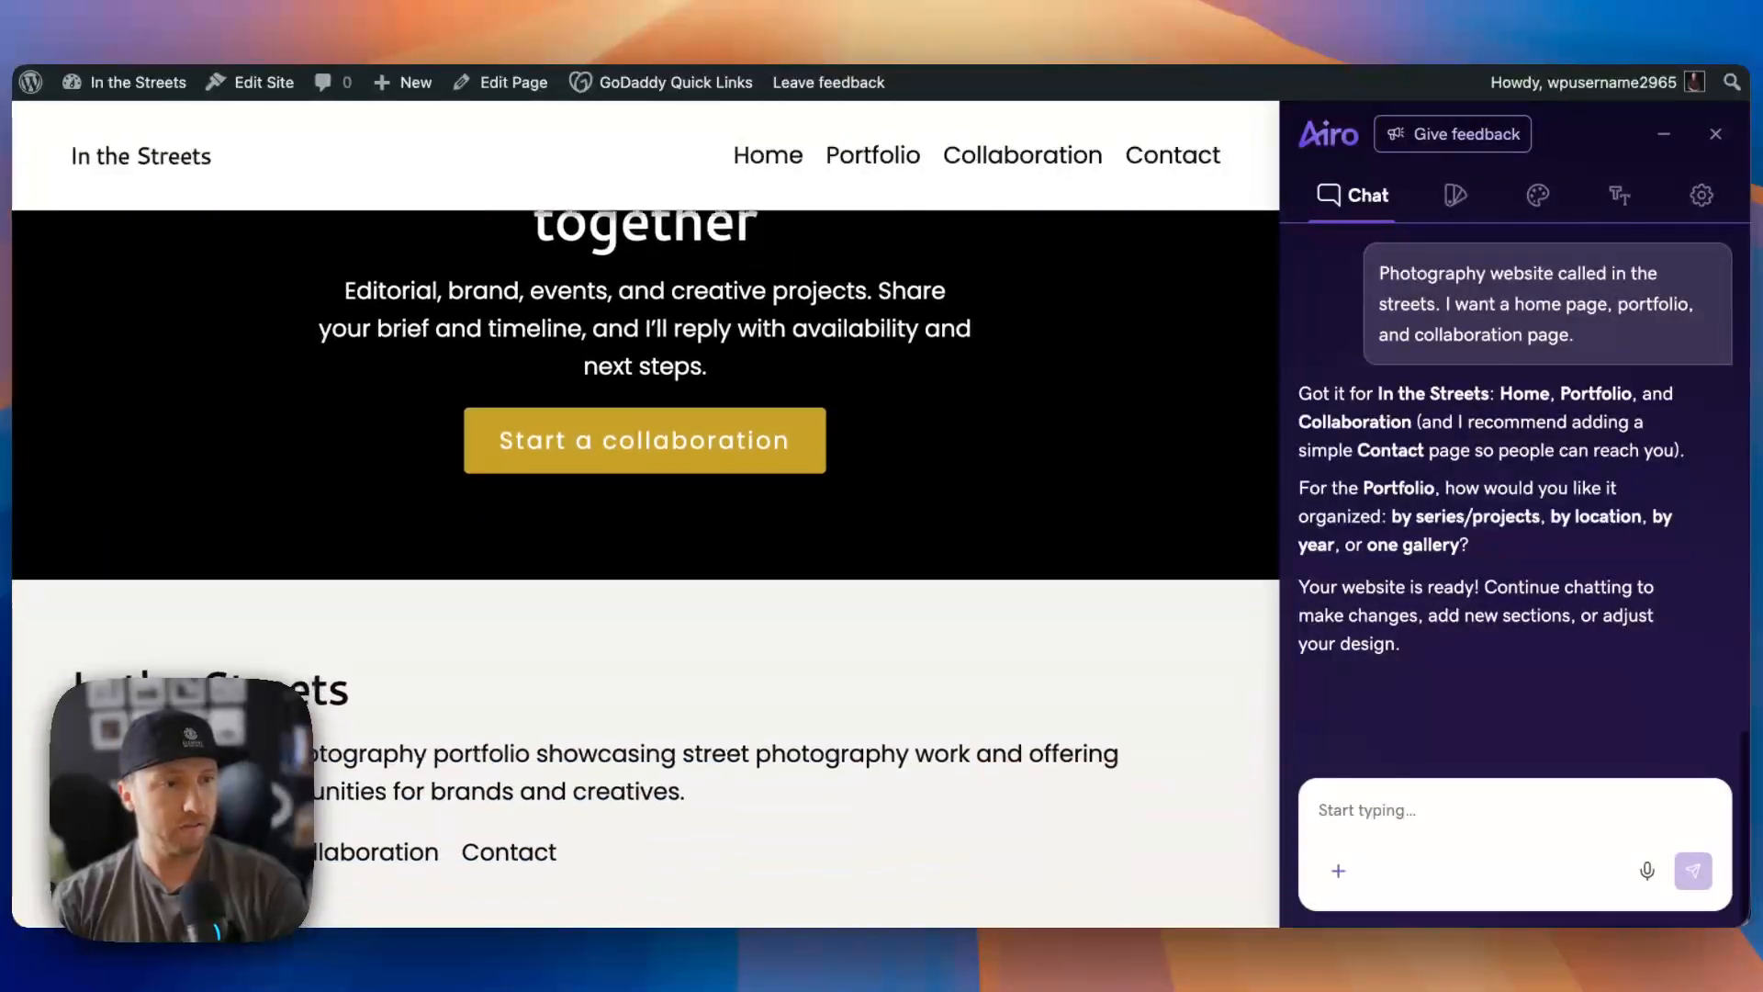
- Examine the generated Collaboration and Contact pages, and return to the home page
click(992, 161)
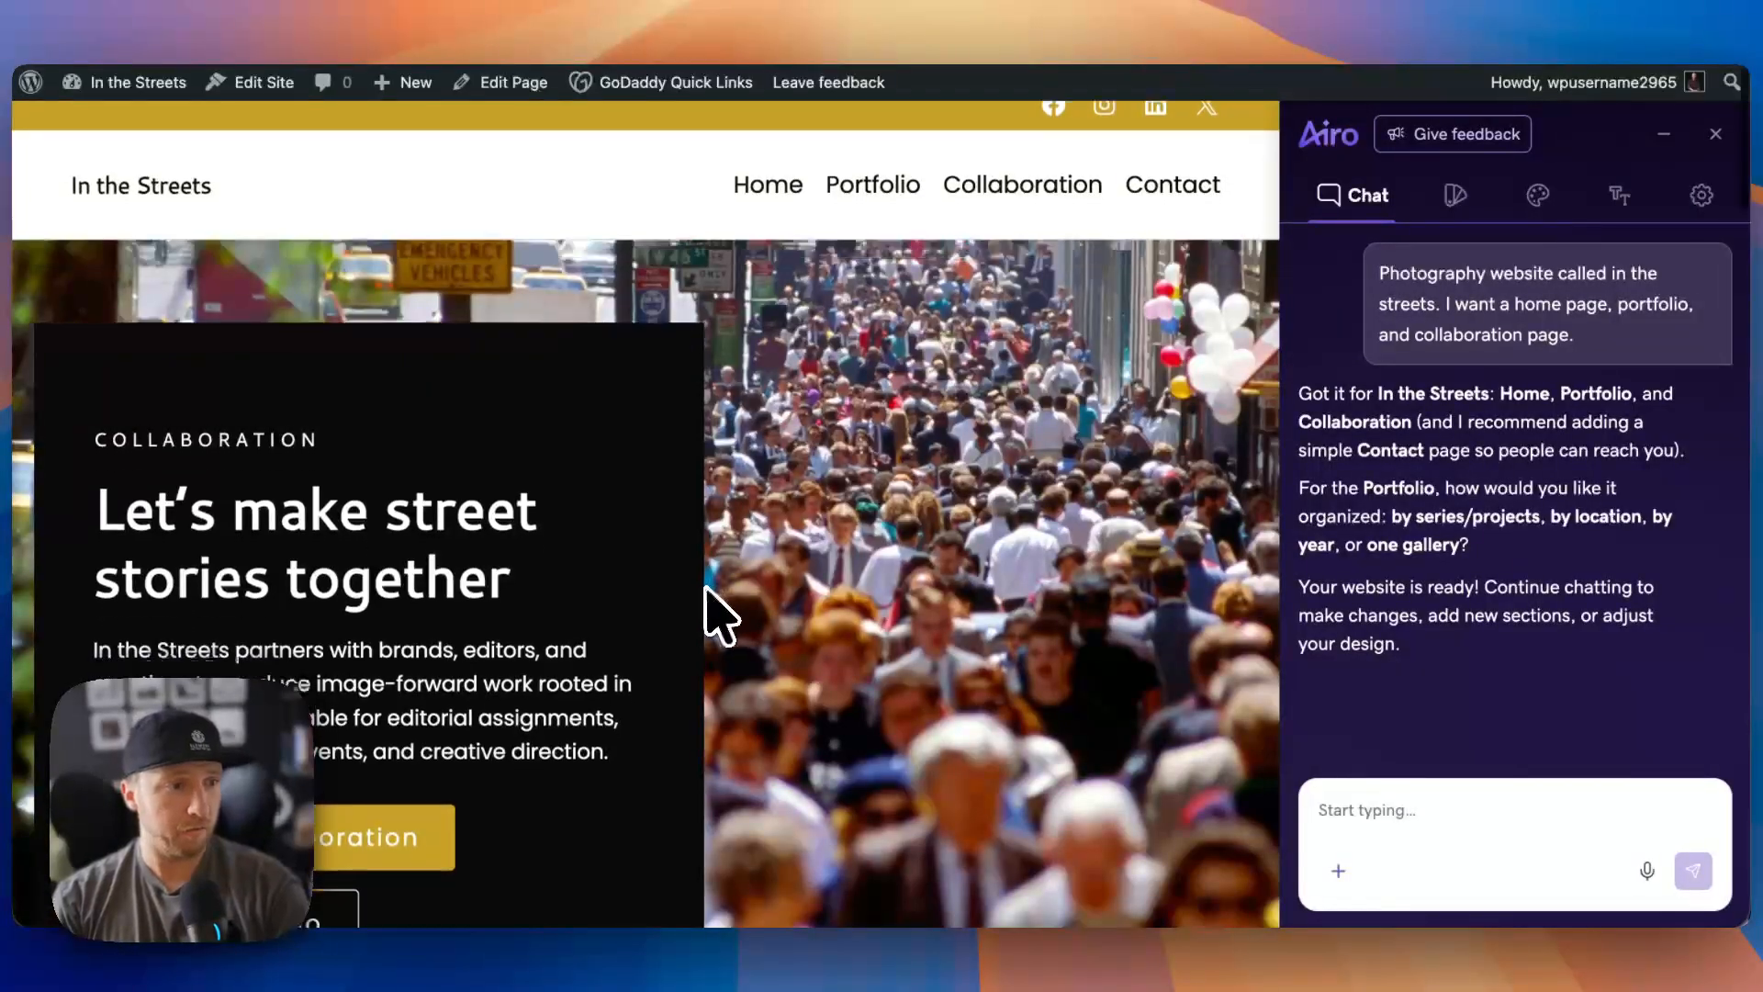
scroll(716, 610, down, 6)
scroll(705, 590, down, 12)
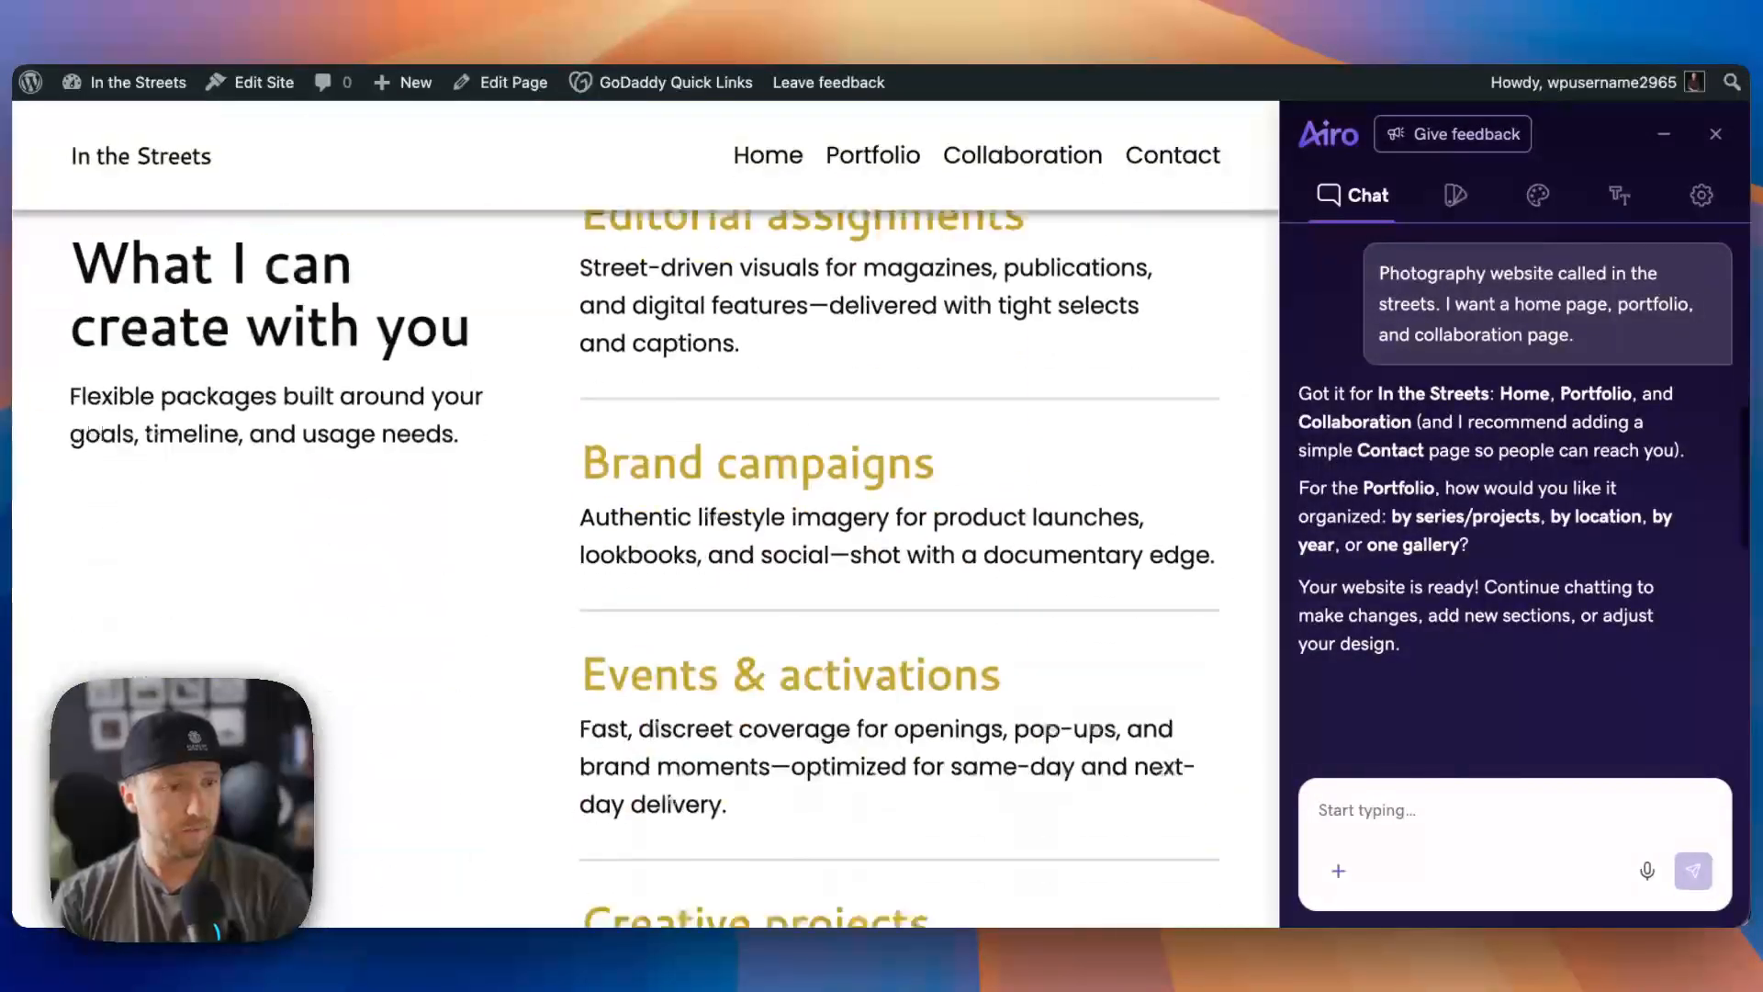
scroll(712, 611, down, 10)
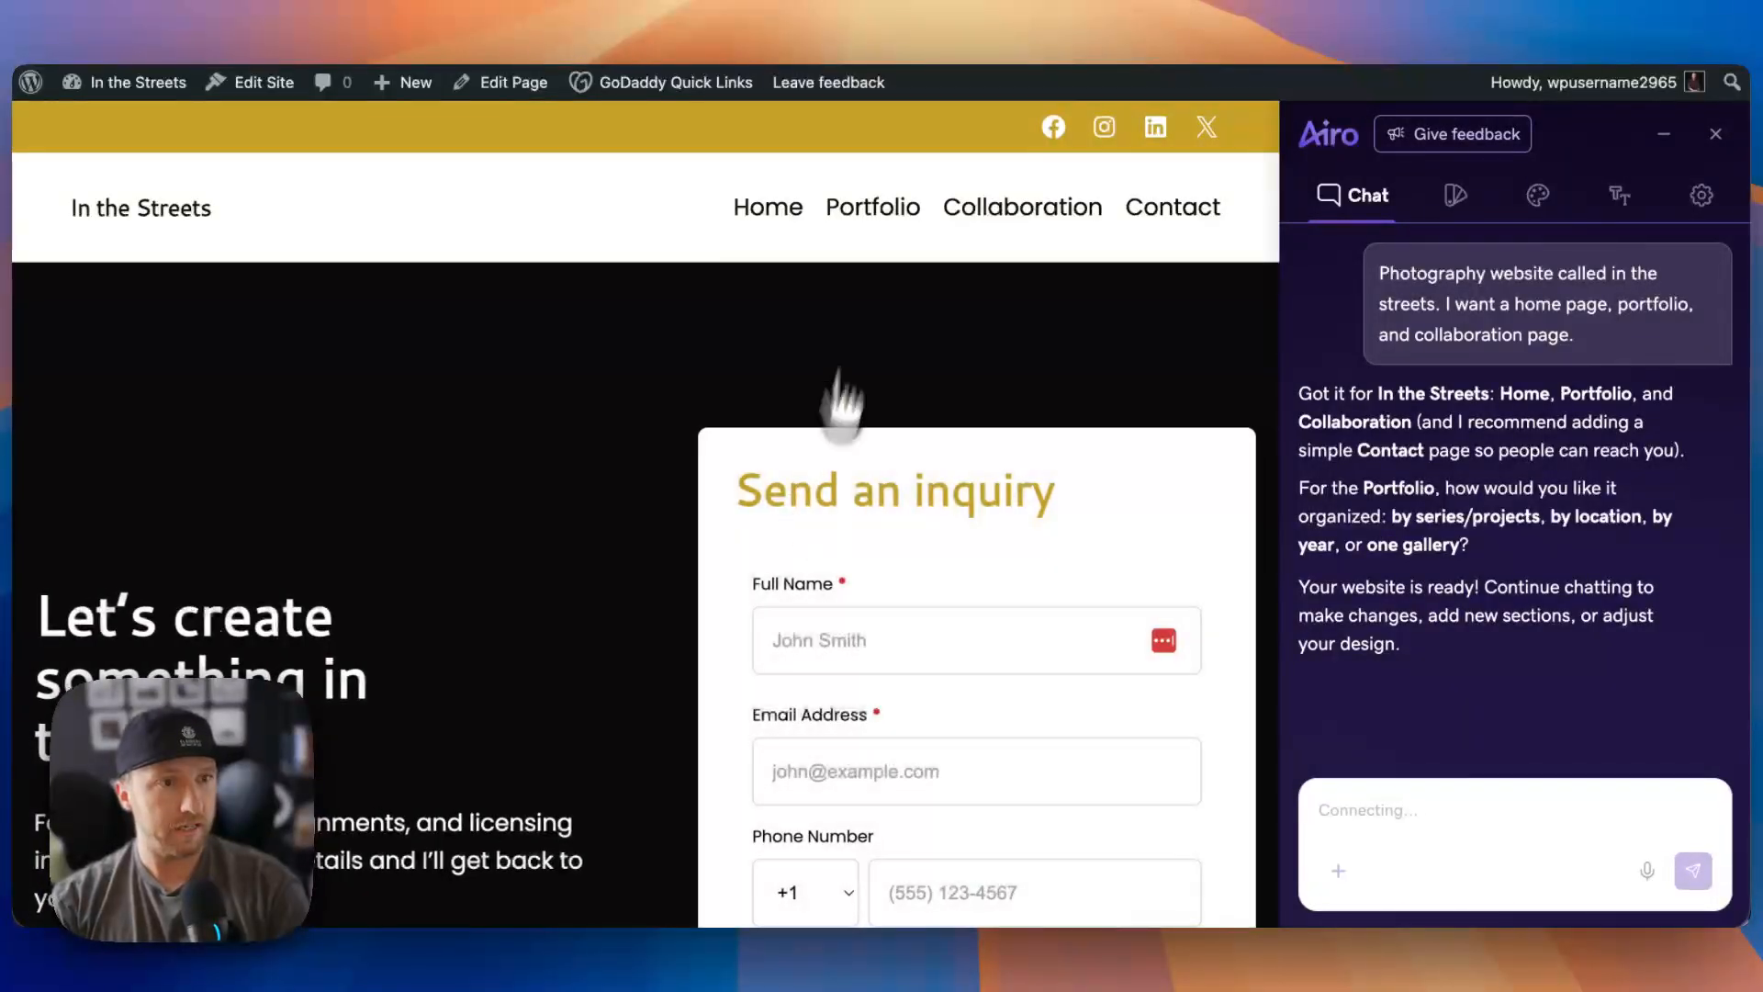
click(152, 209)
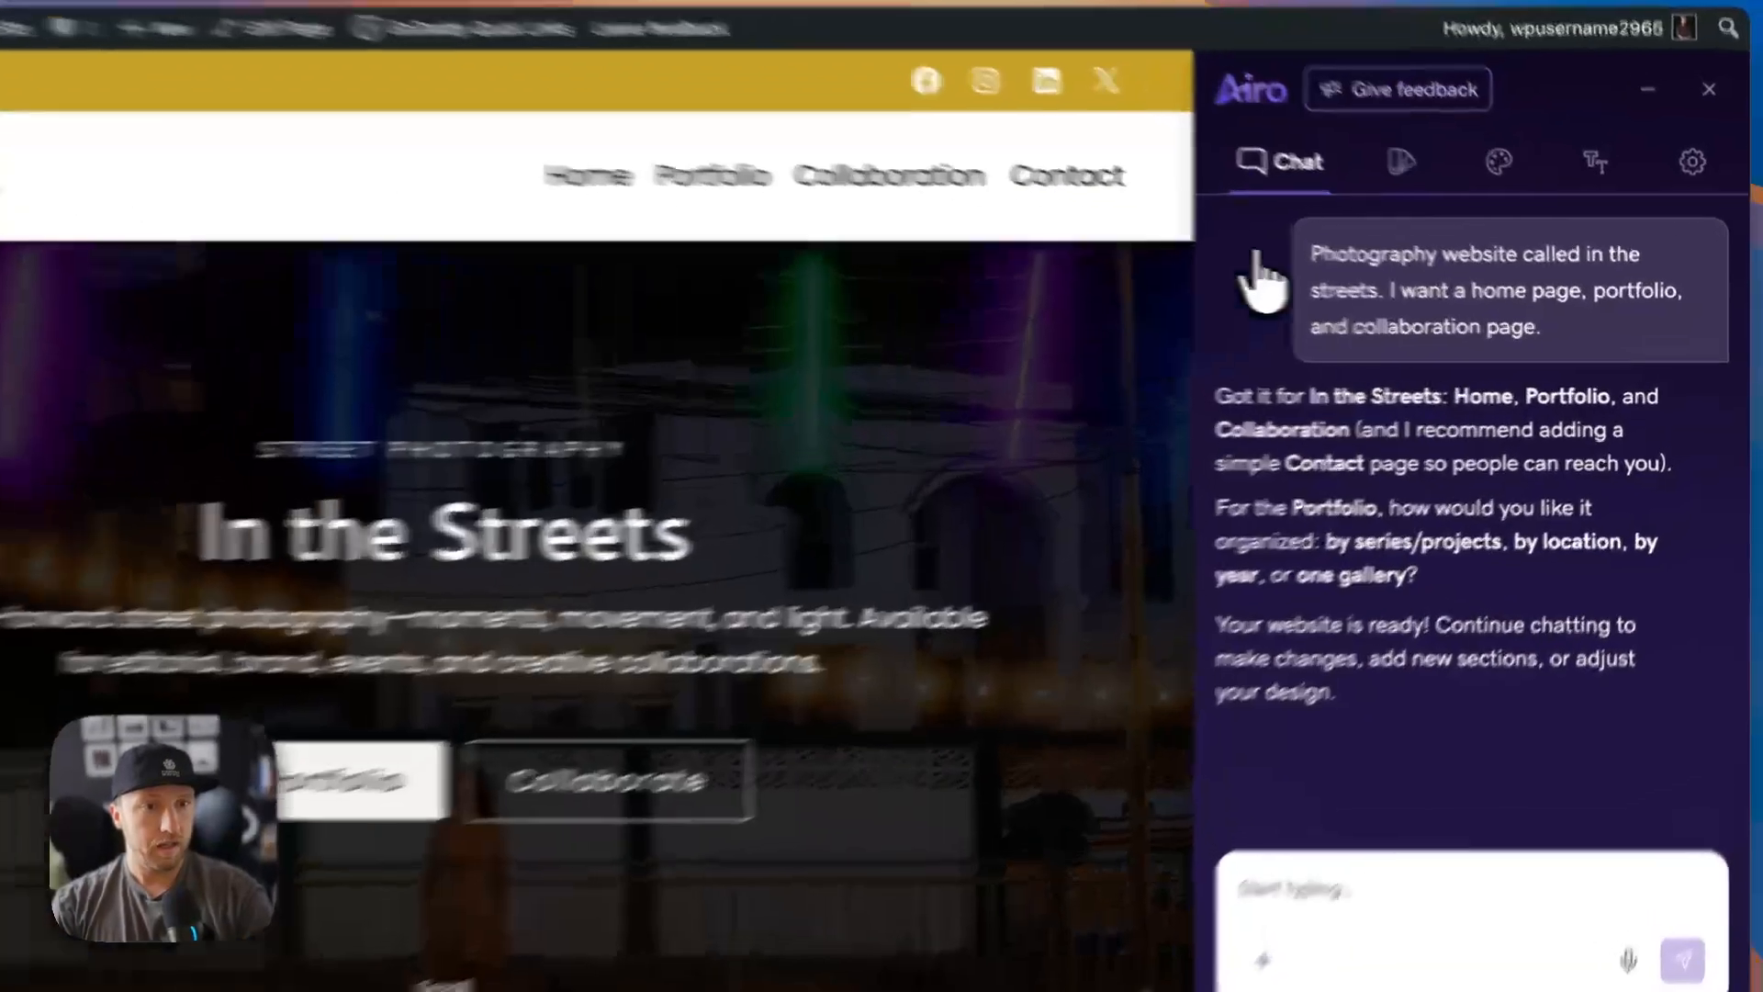
- Look through the style presets, color options and font pairings that Airo offers for the site
click(1455, 195)
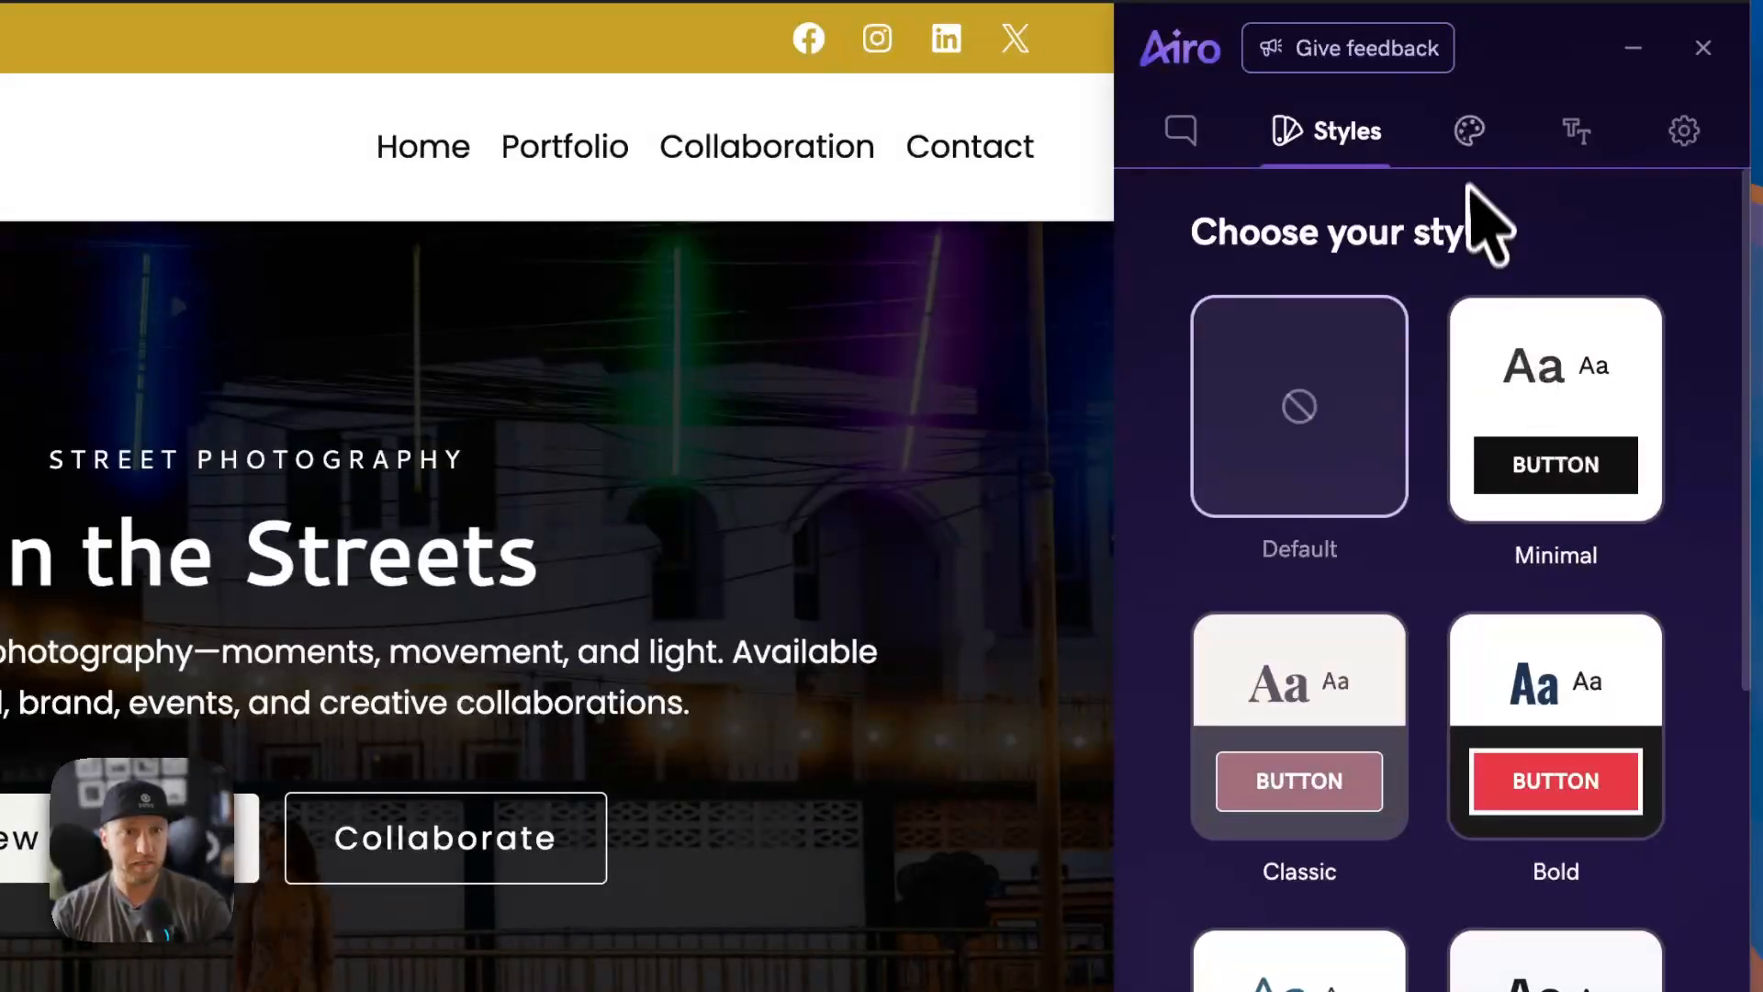
scroll(1529, 744, down, 6)
scroll(1528, 771, down, 1)
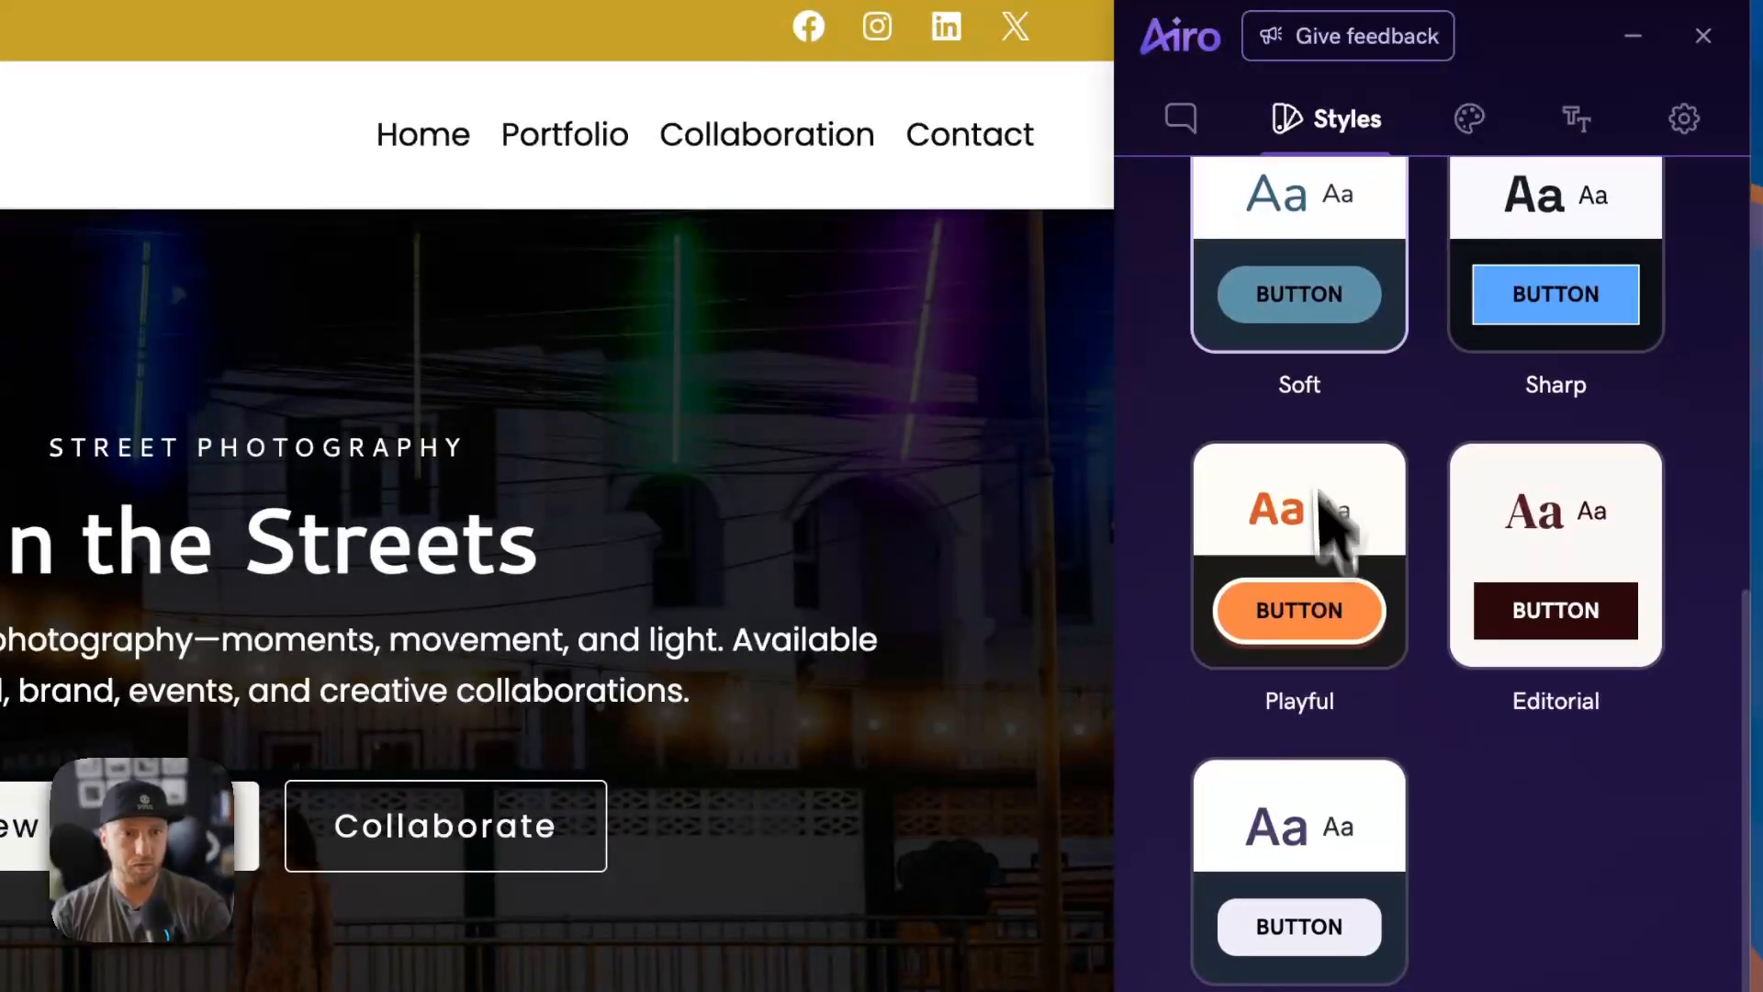
scroll(1331, 523, up, 5)
click(1469, 117)
click(1577, 147)
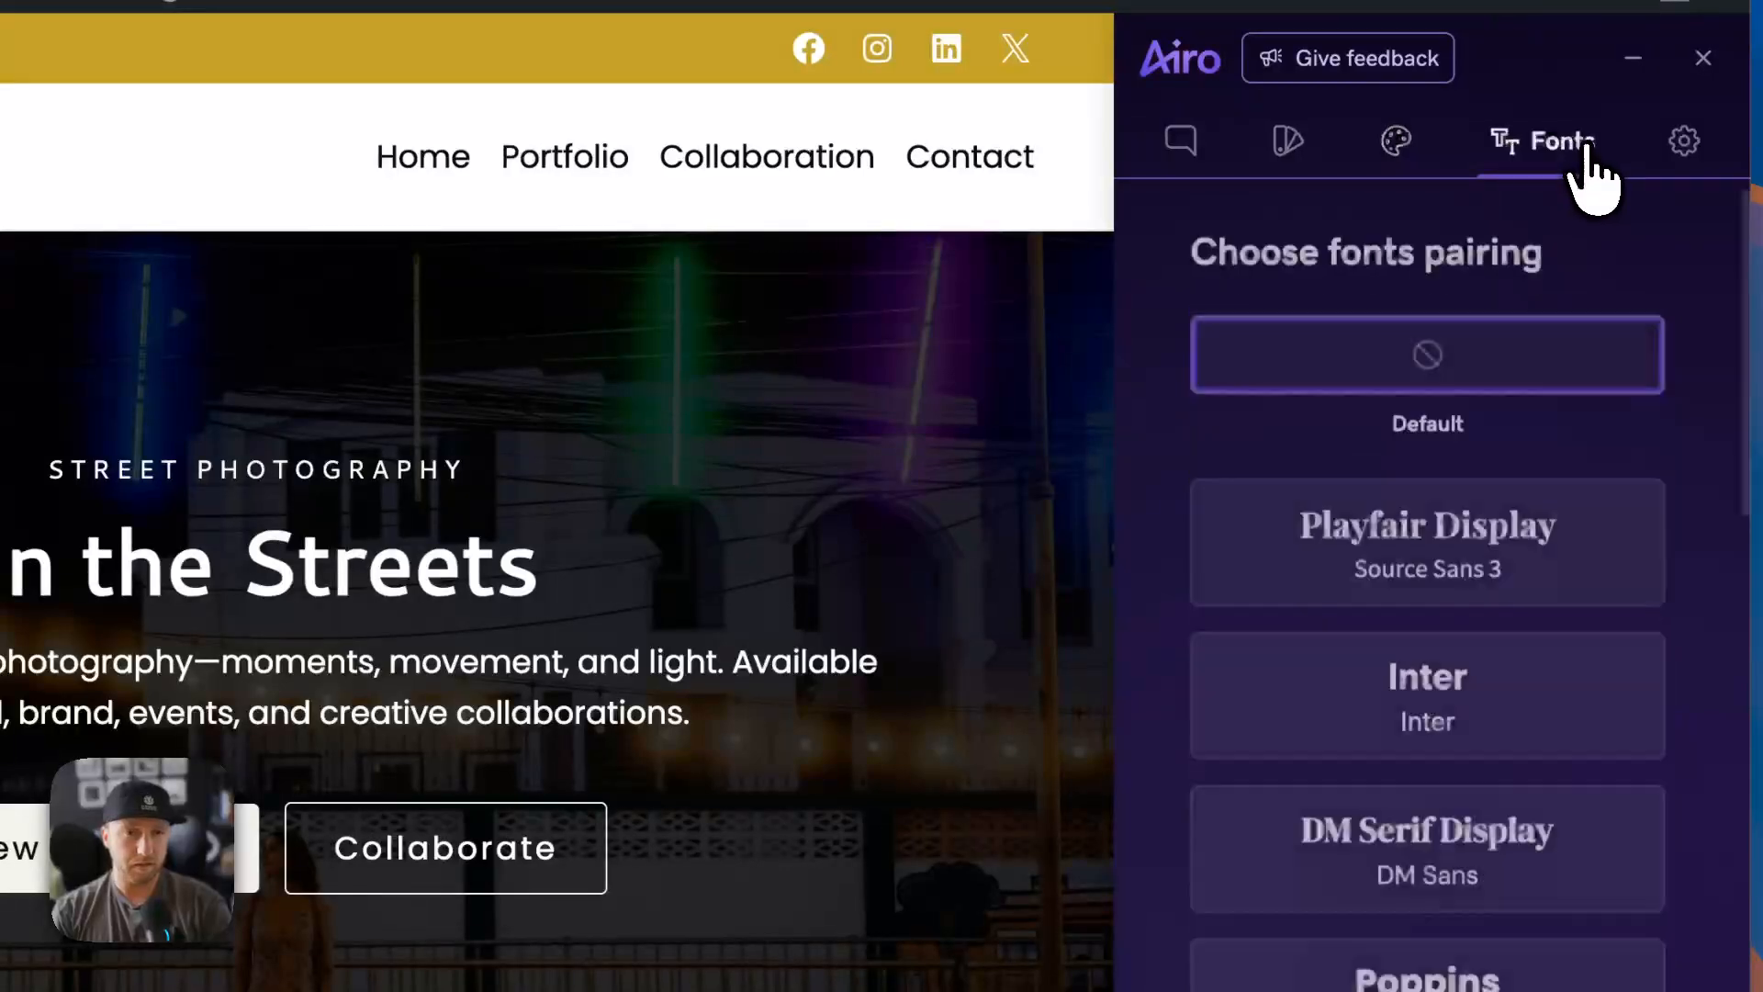
- Turn the Airo assistant's dark theme off and on again, and view its feedback form without submitting it
click(1645, 243)
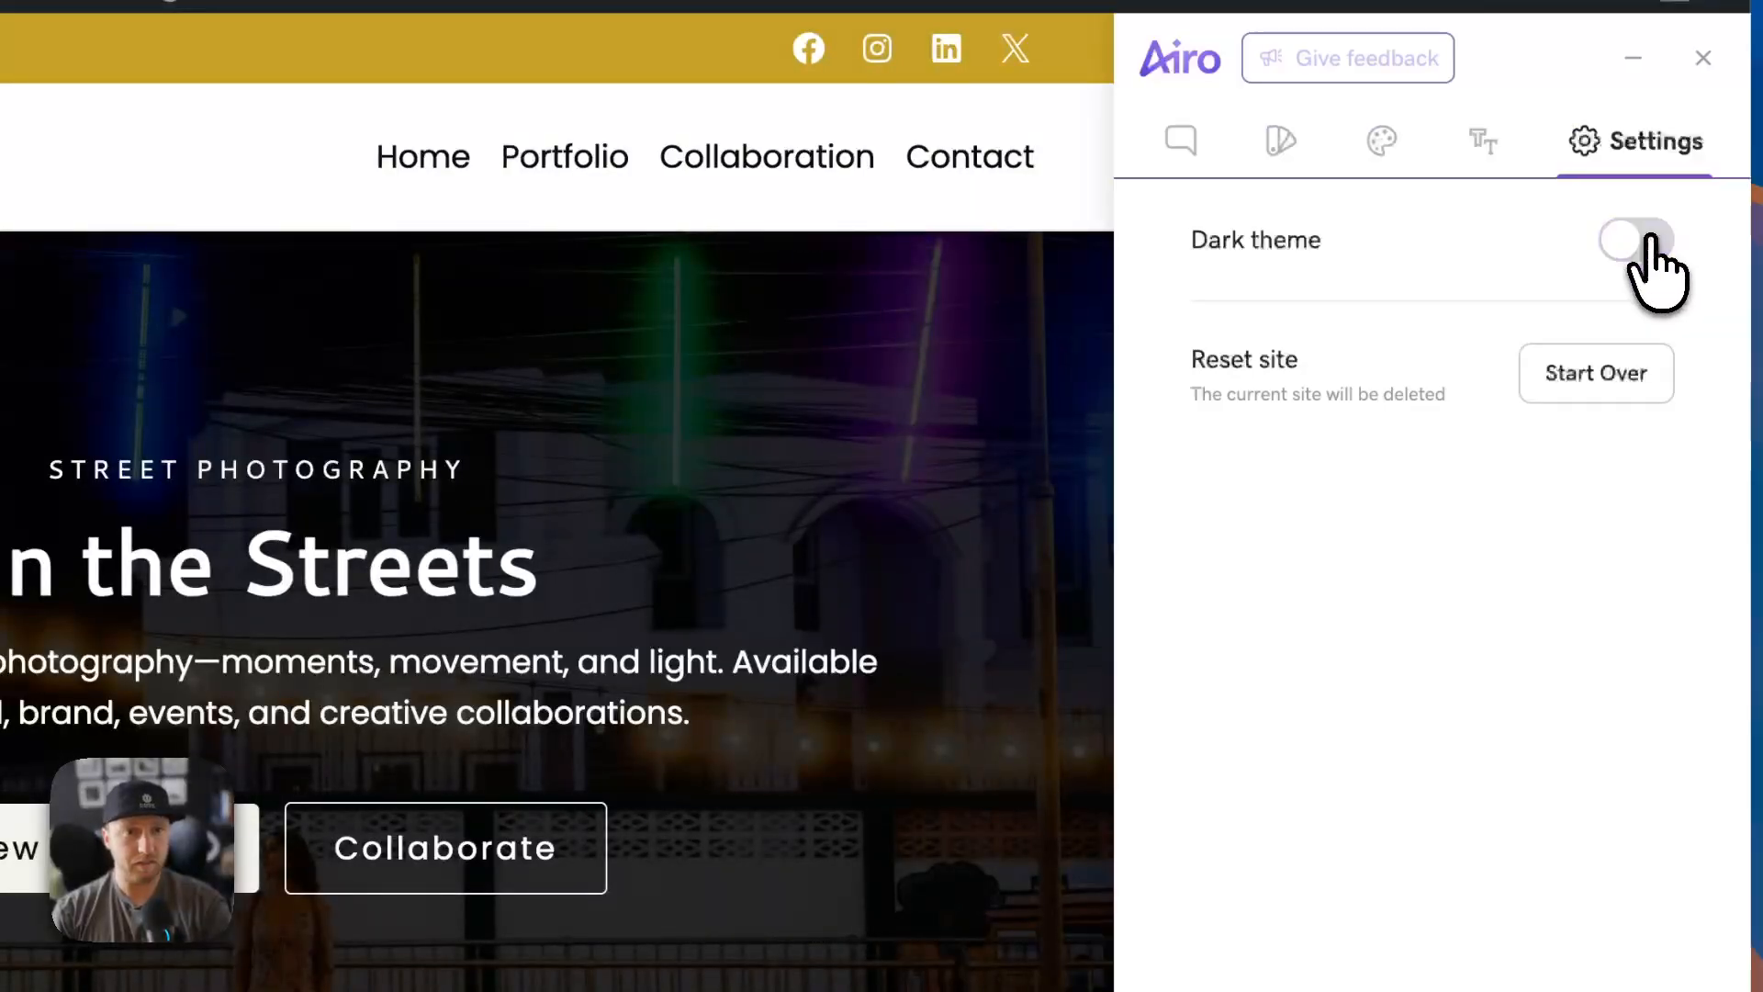
click(1645, 243)
click(1183, 142)
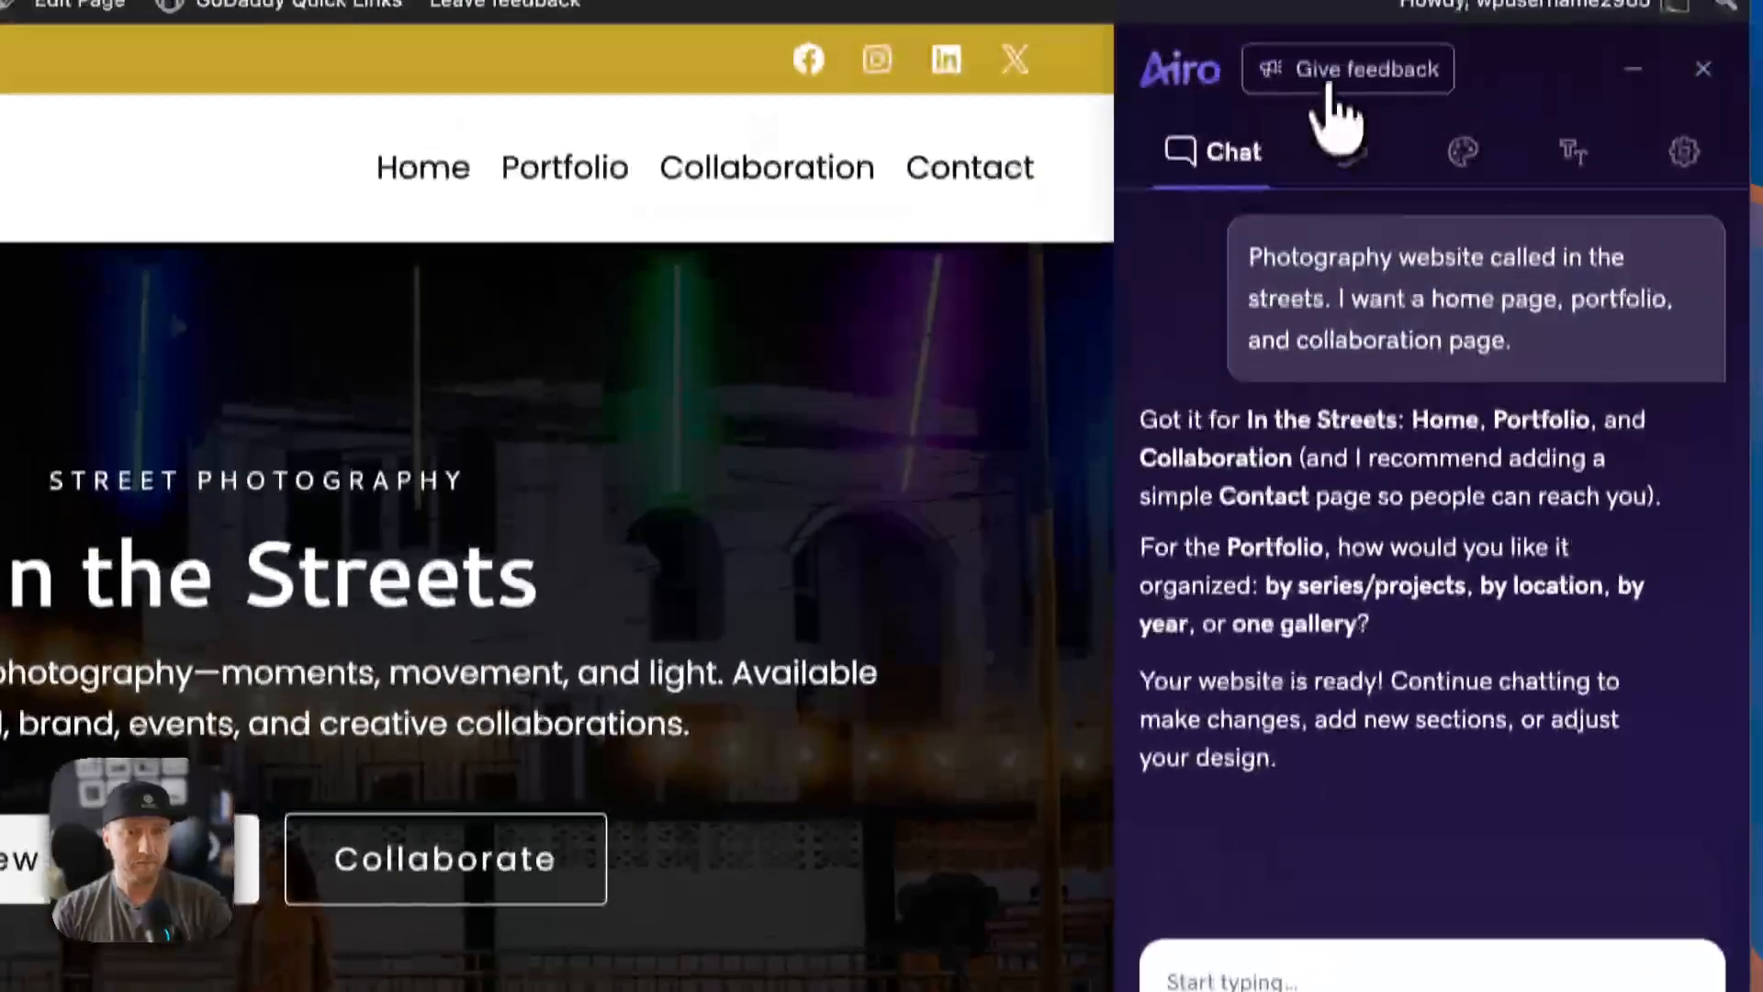
click(1334, 57)
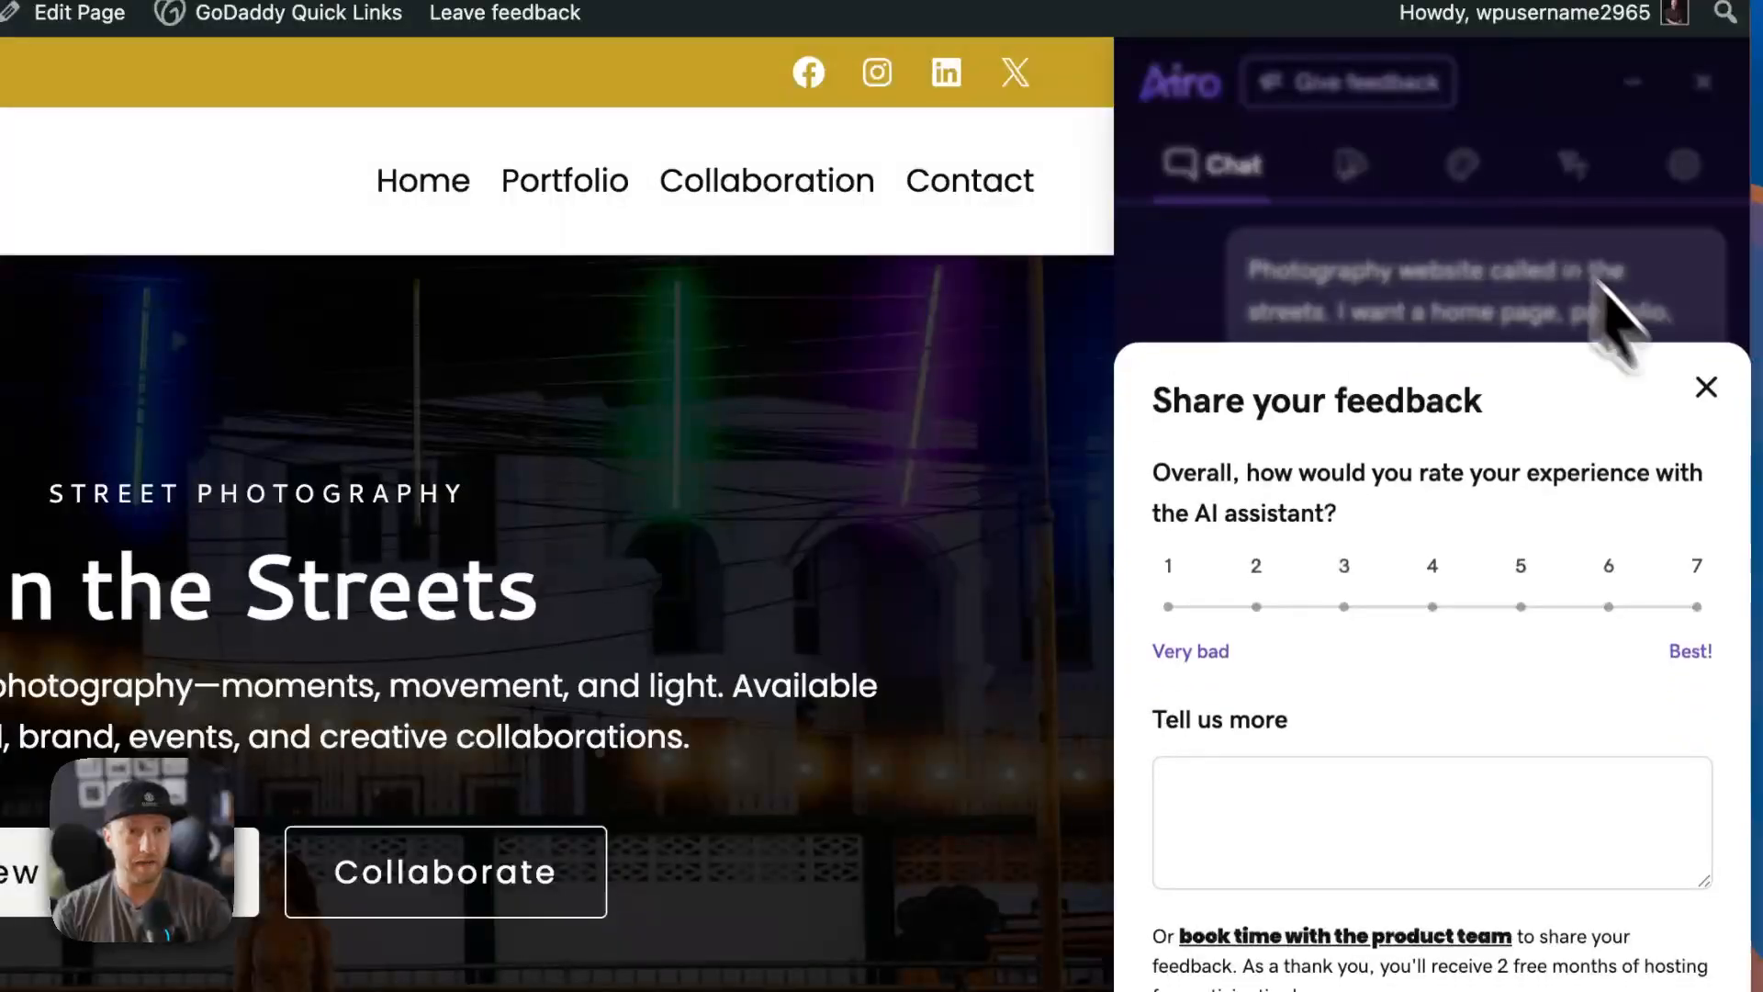
click(1705, 387)
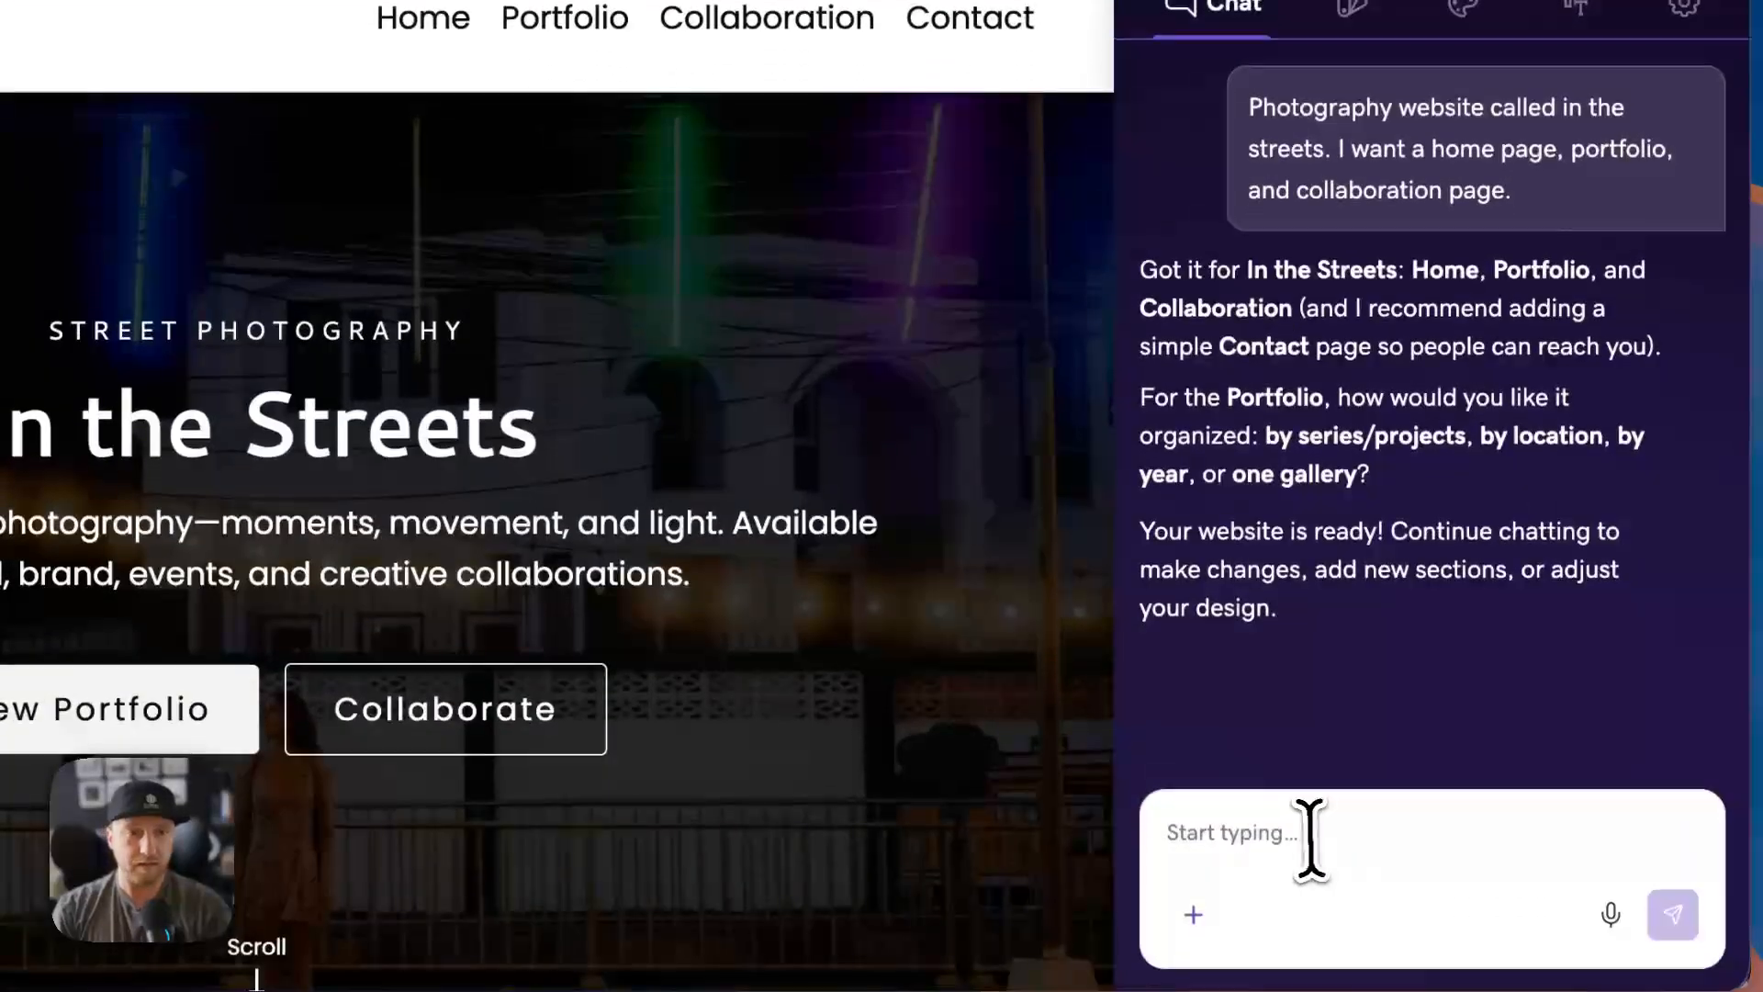
- Send Airo the chat request "Create a blog post for street photography tips in Phoenix arizona"
click(1308, 835)
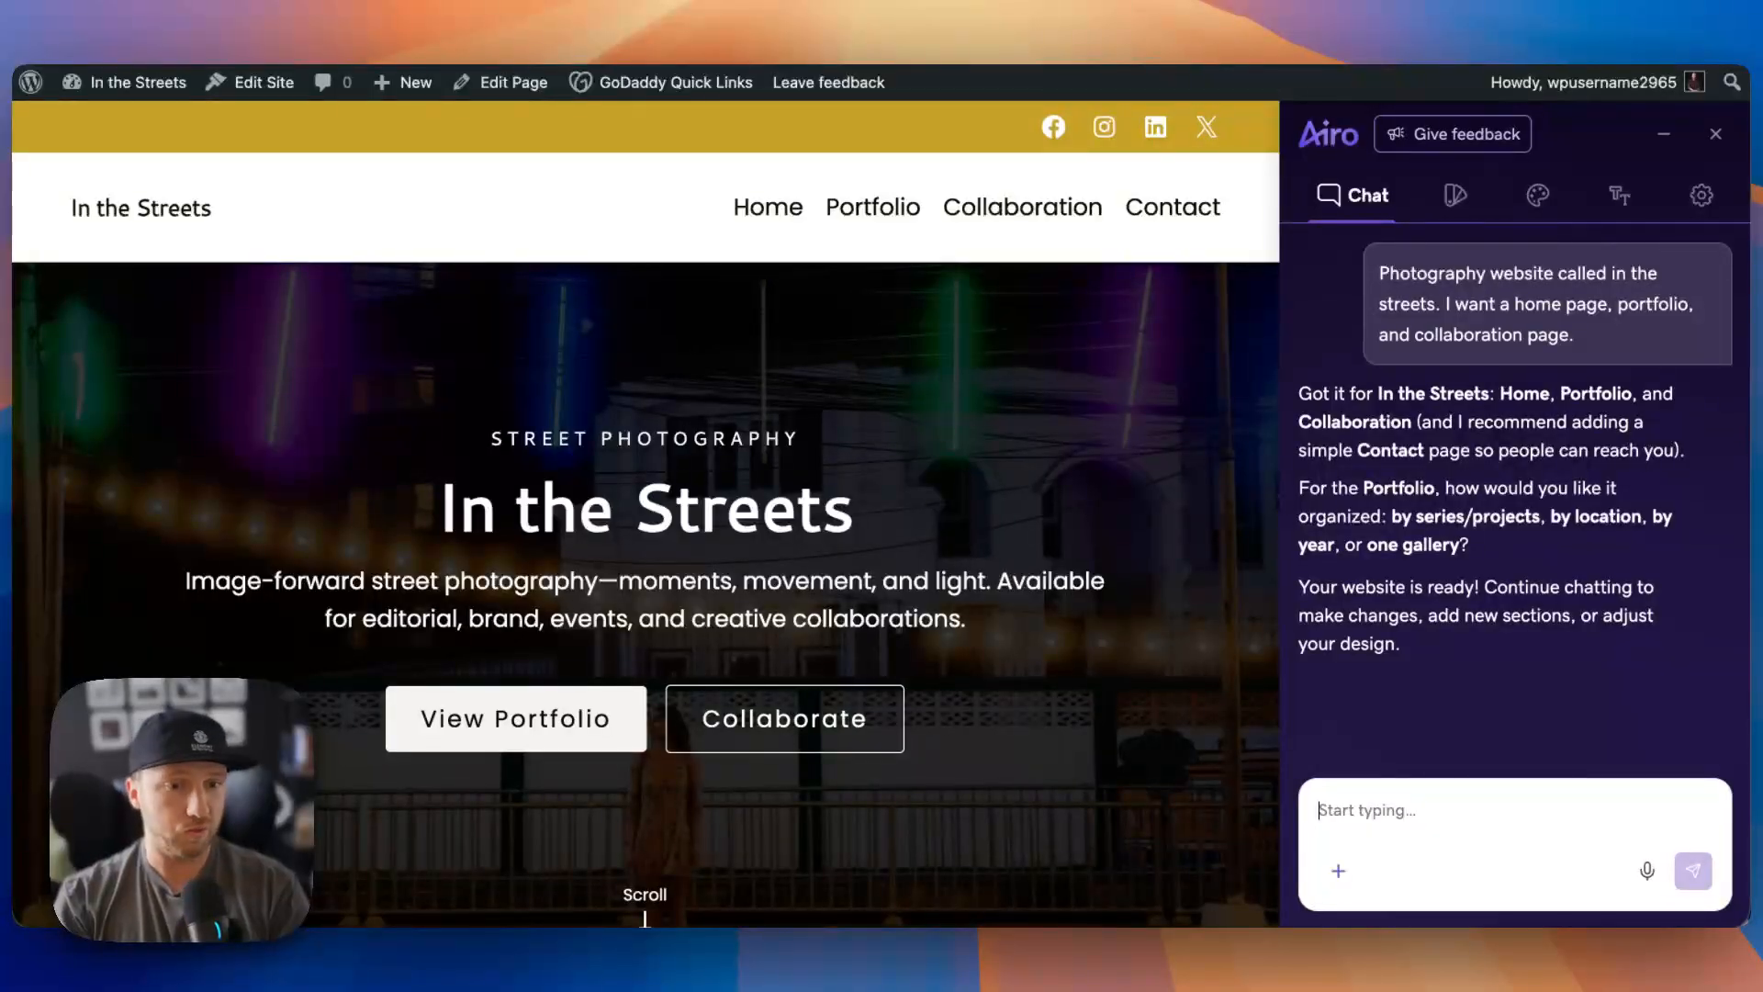
text(Create a blog post)
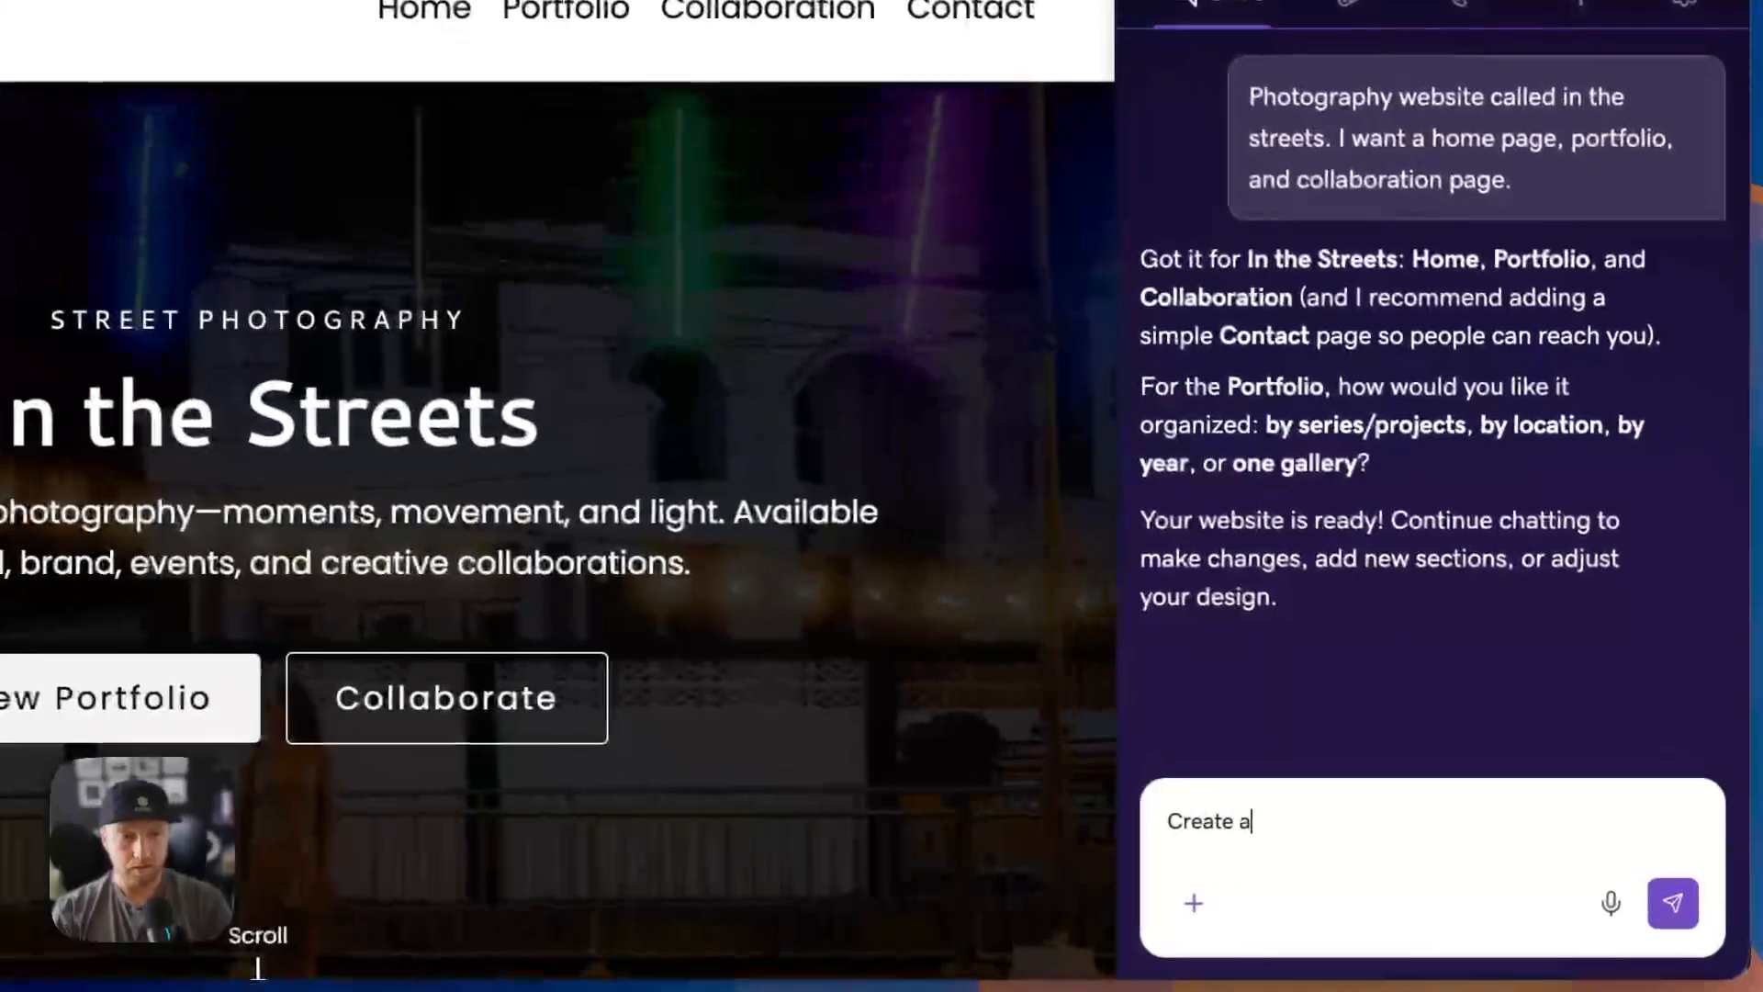
text( for)
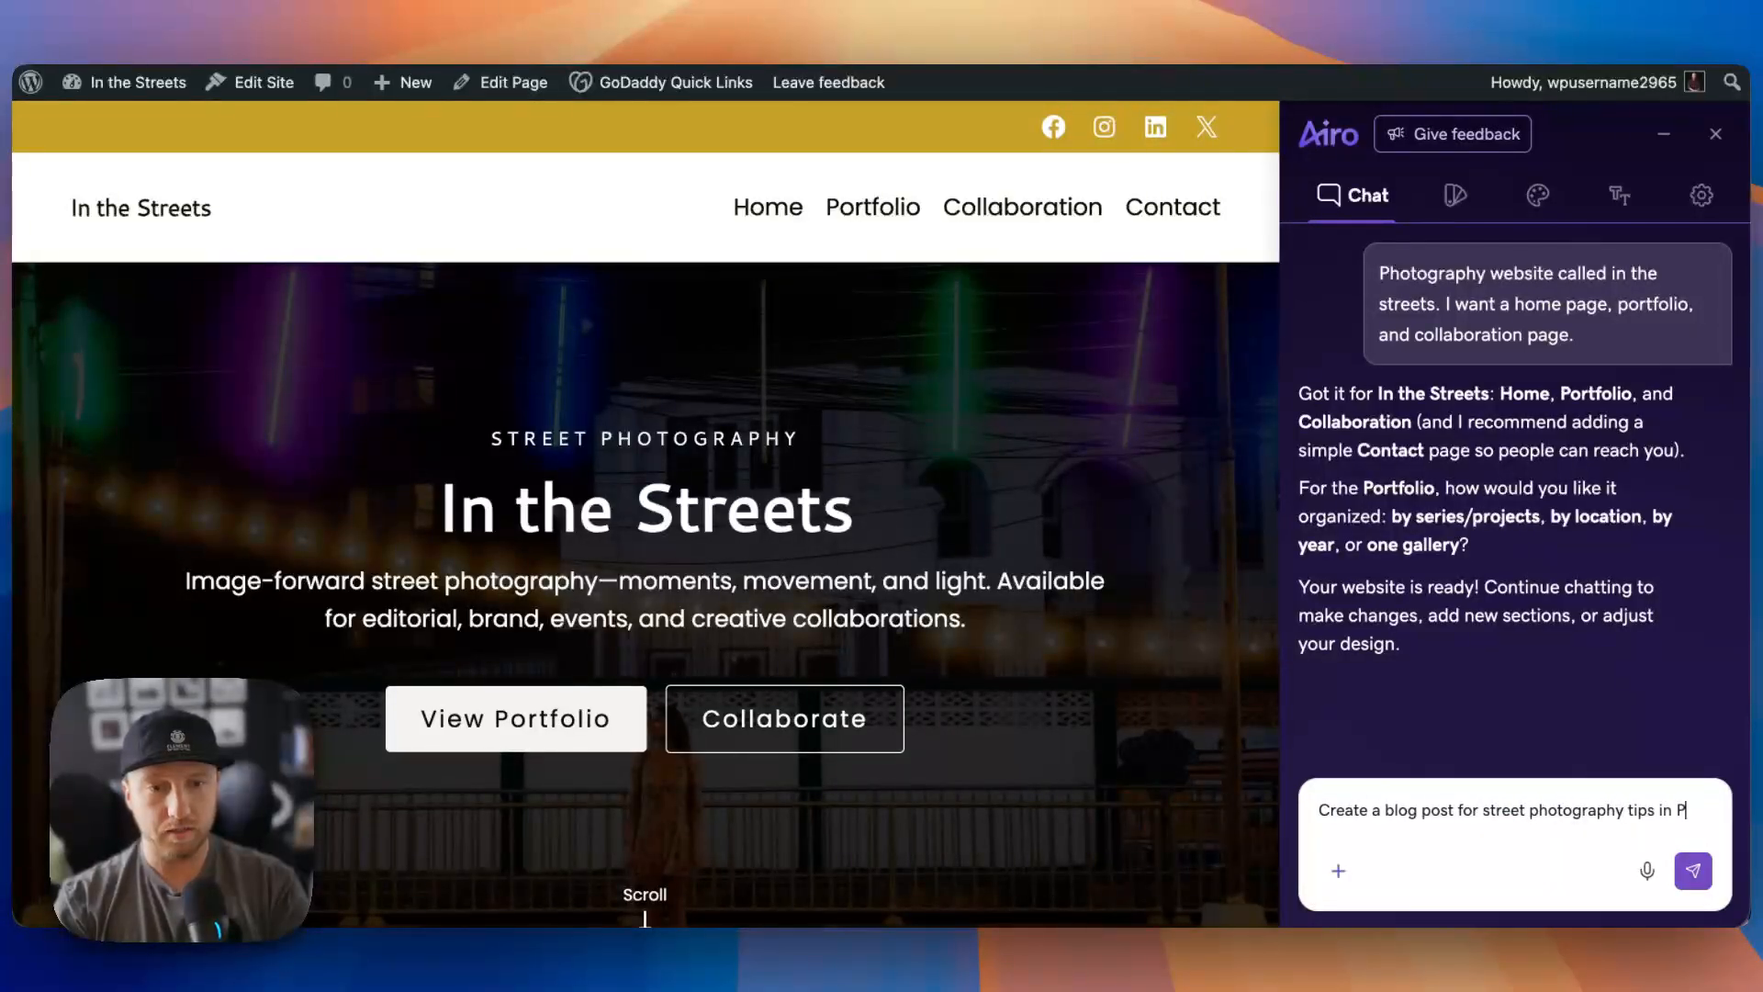
text(street photography tips in Phe)
key(BackSpace)
text(oni)
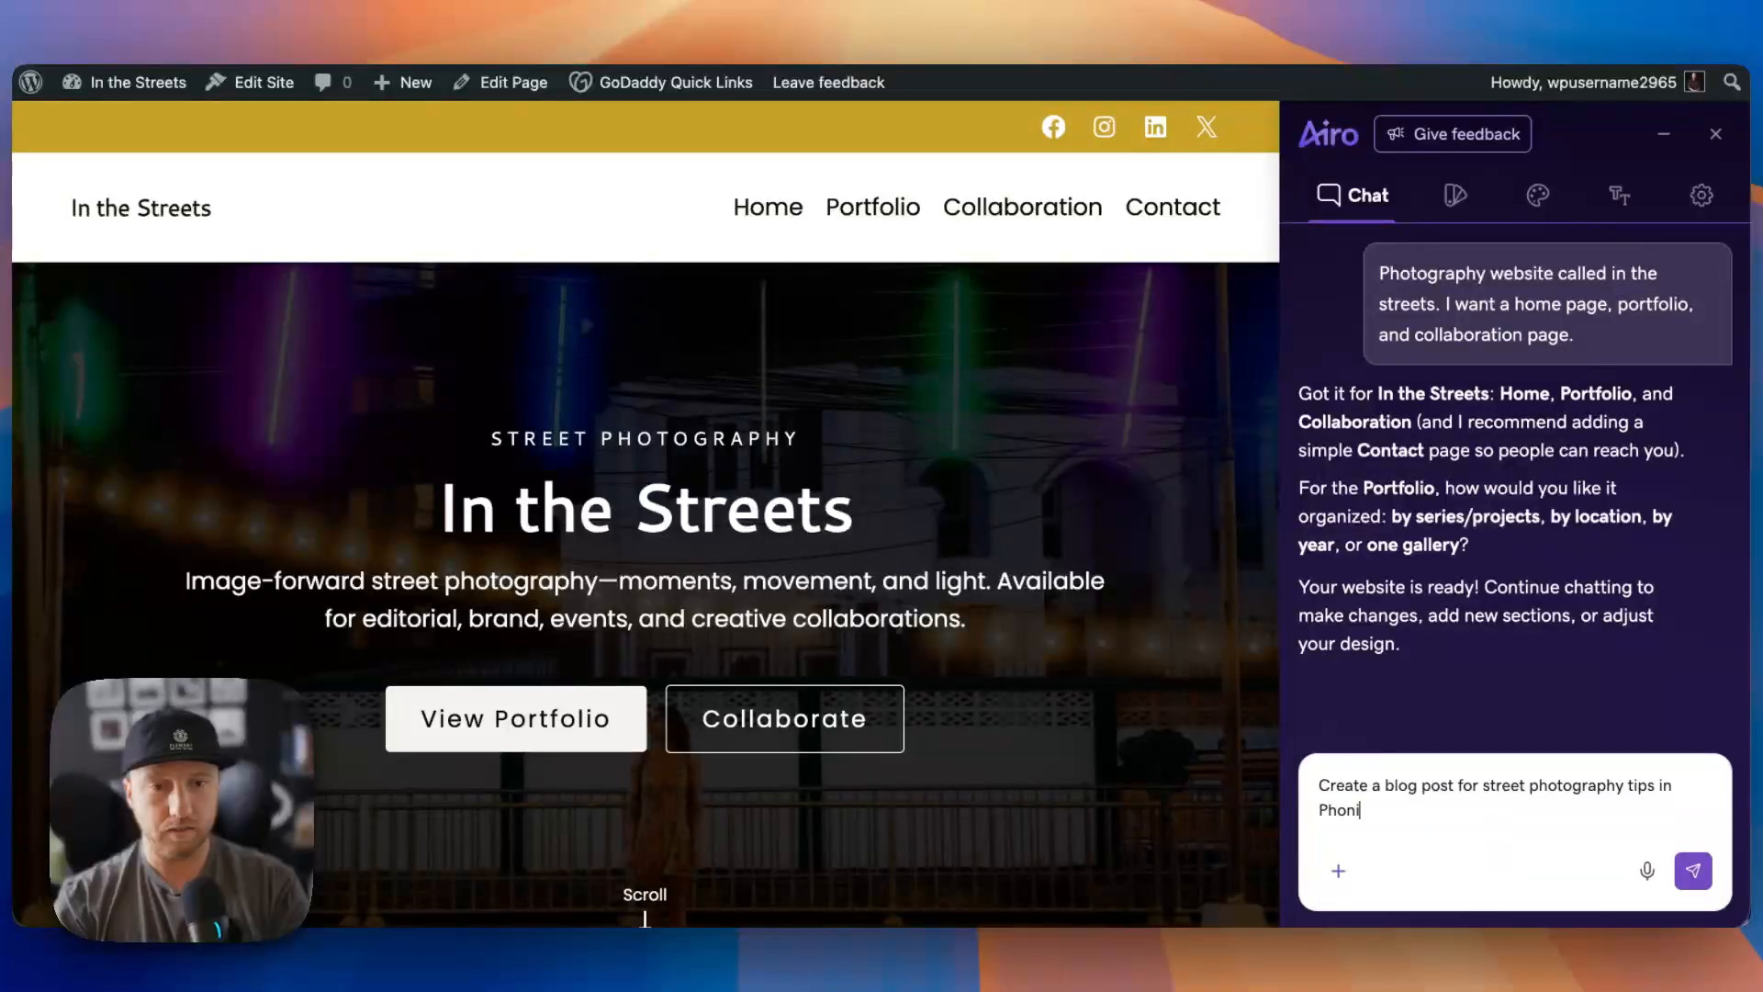
key(BackSpace)
key(BackSpace)
text(enix arizo)
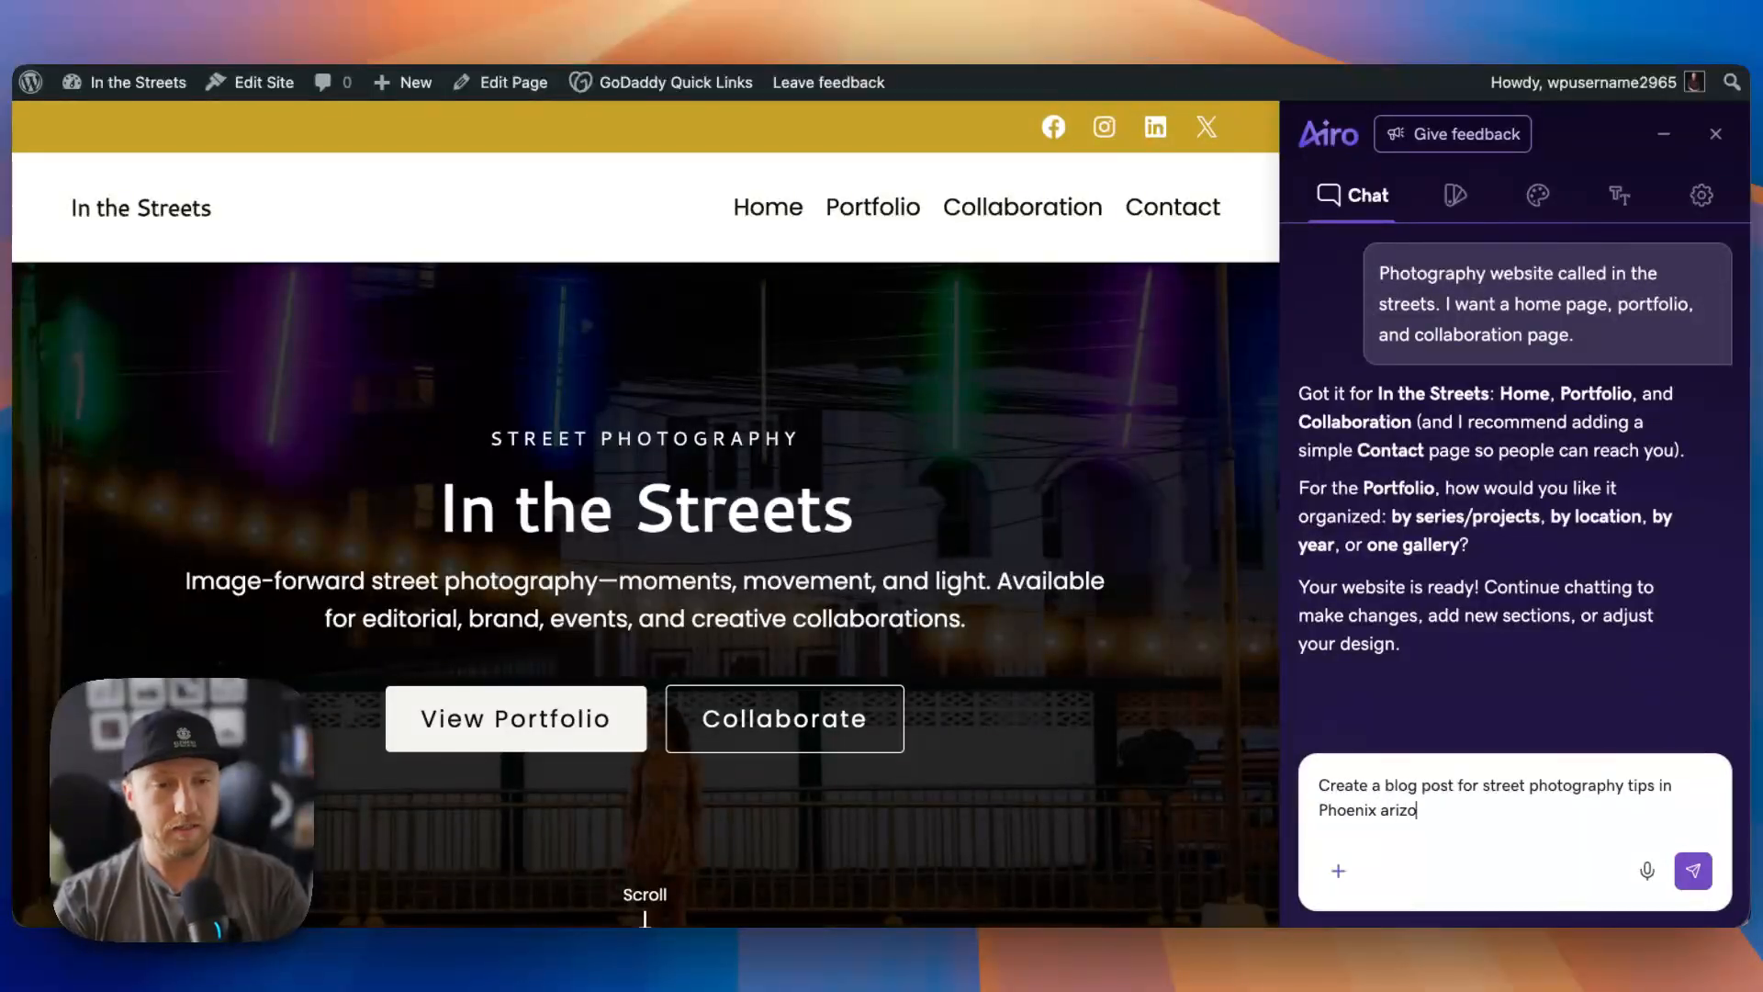
text(na)
key(Return)
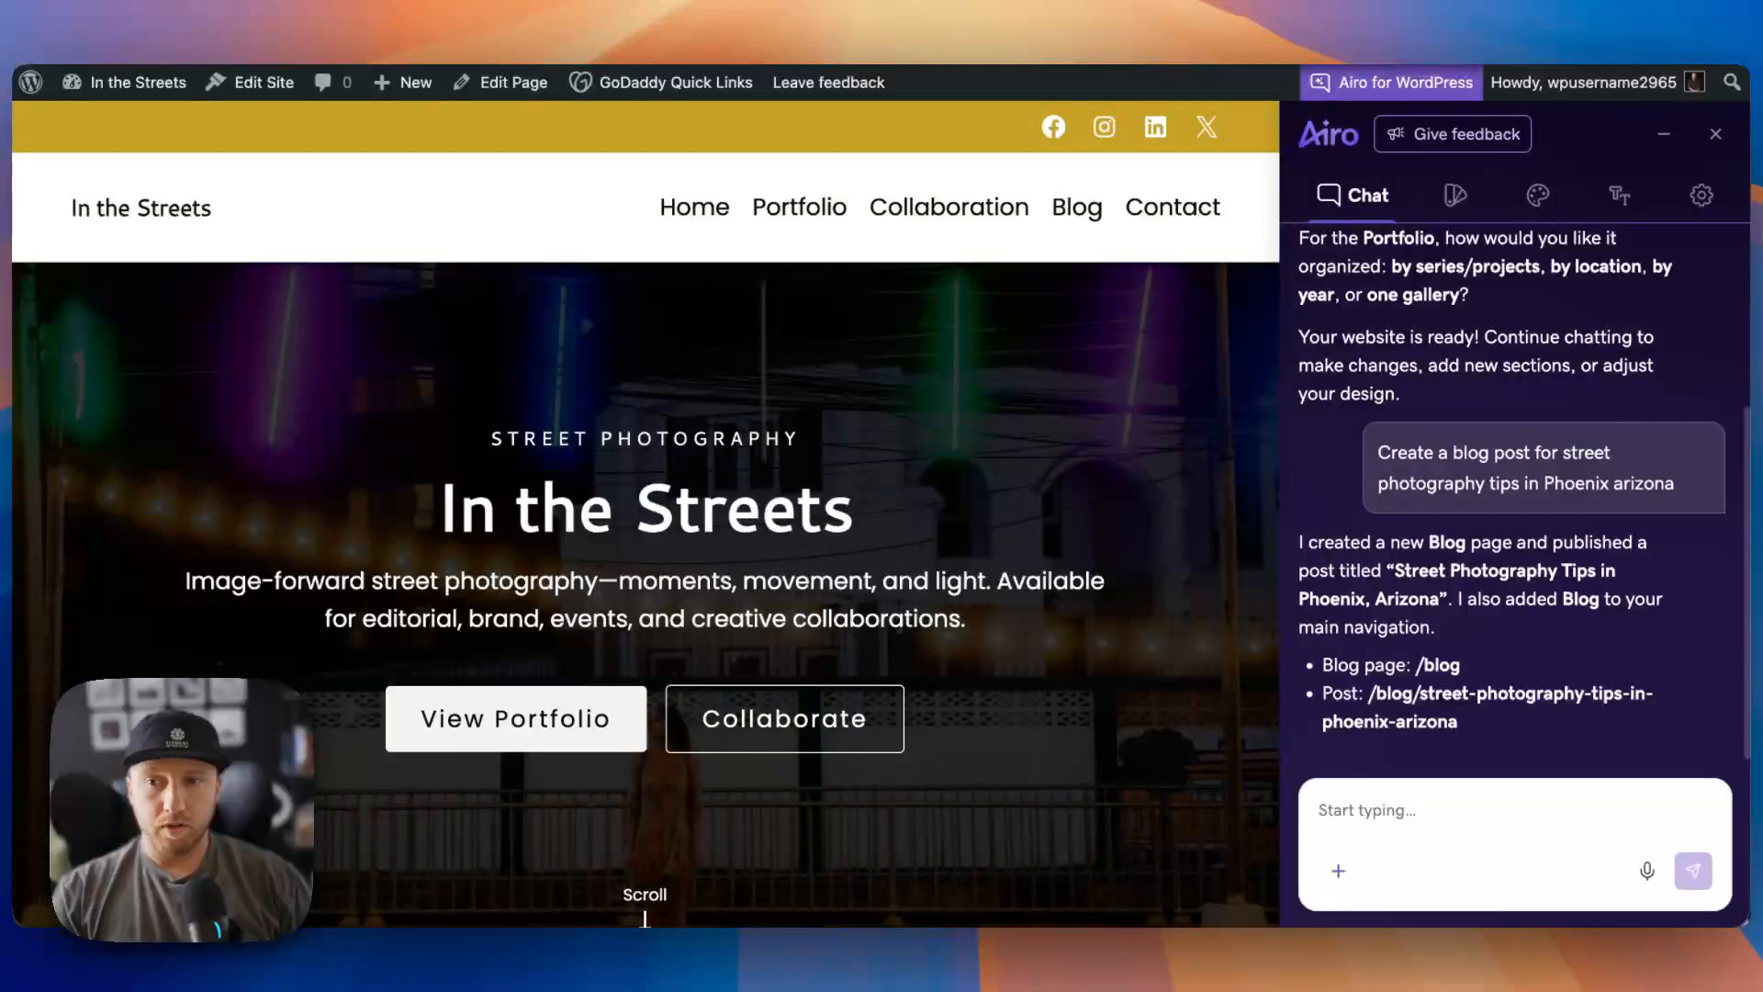
- Open the Blog page and read through the Street Photography Tips in Phoenix, Arizona post
click(1083, 220)
scroll(441, 505, down, 8)
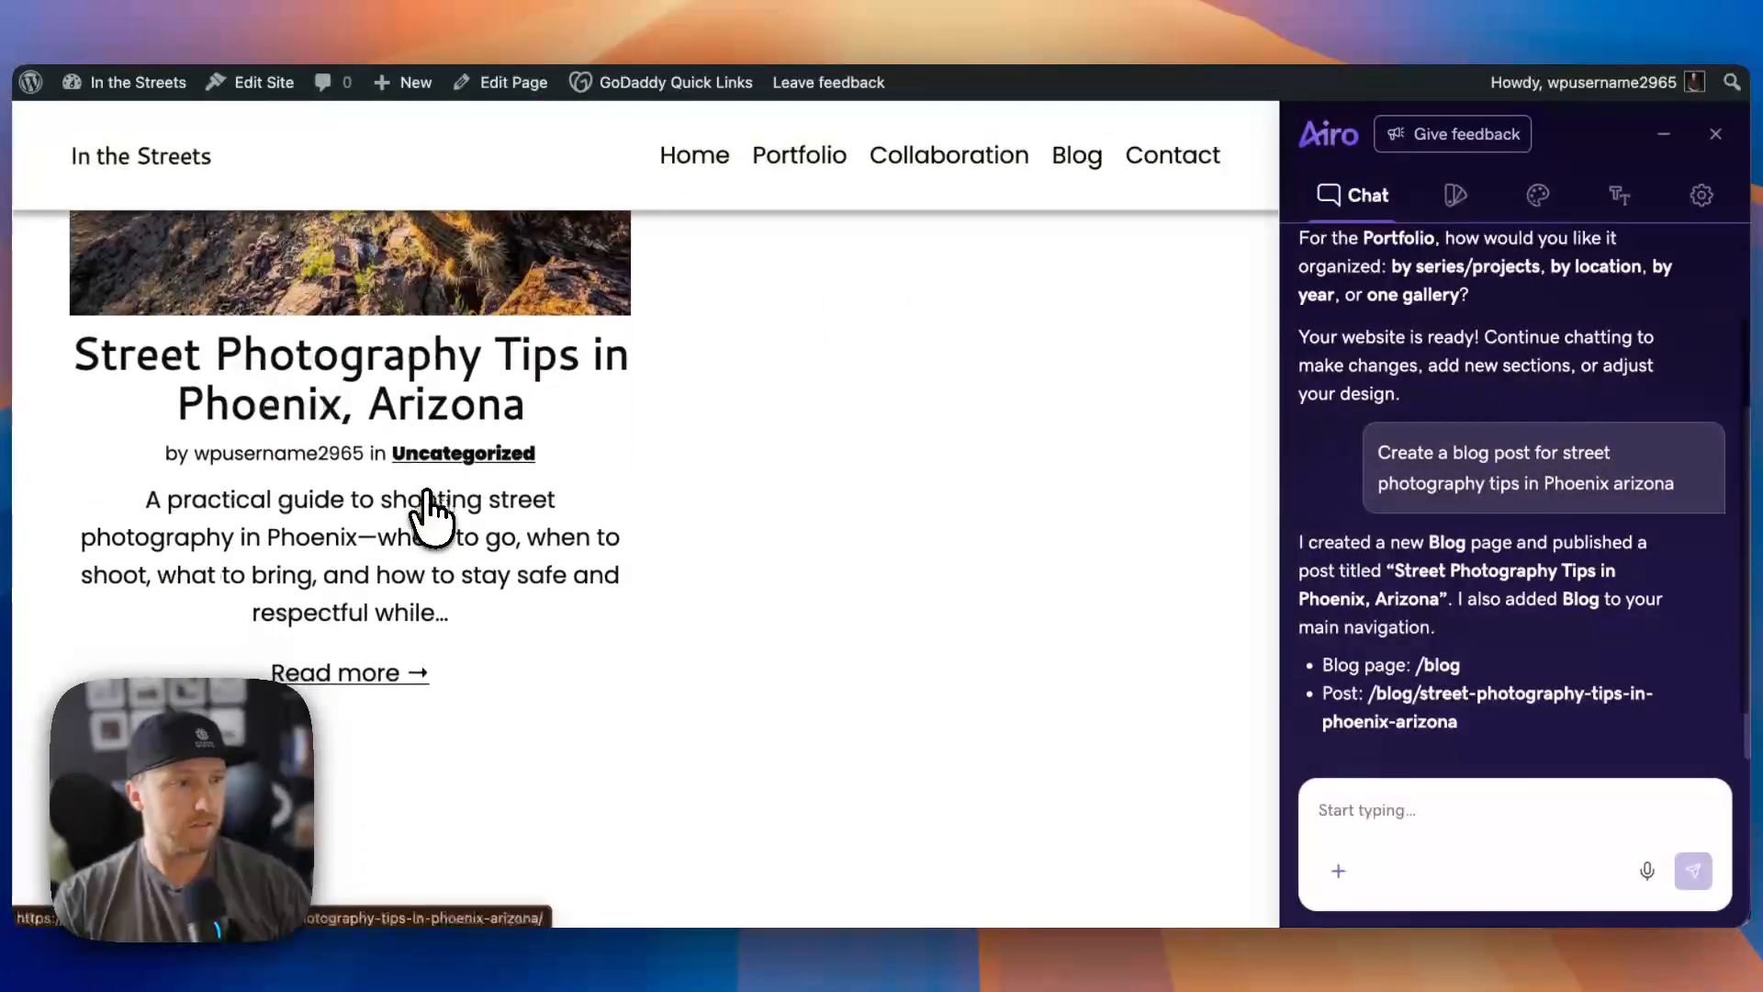
click(404, 417)
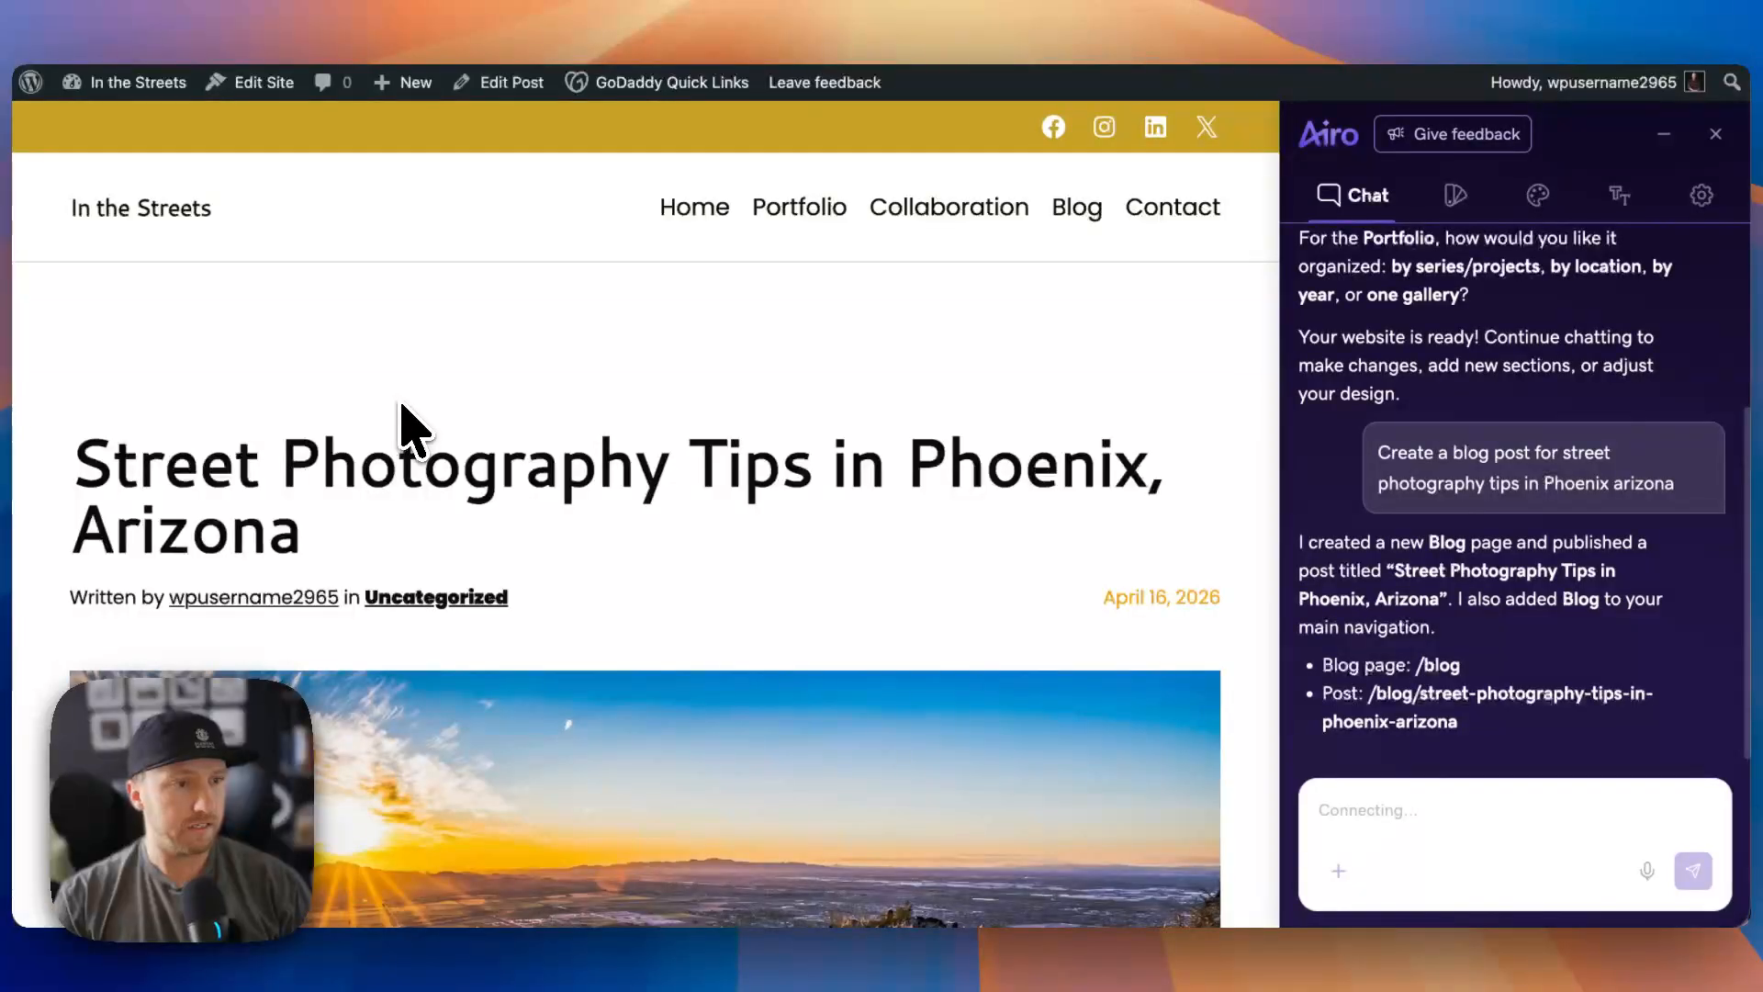
scroll(408, 424, down, 5)
scroll(408, 425, down, 10)
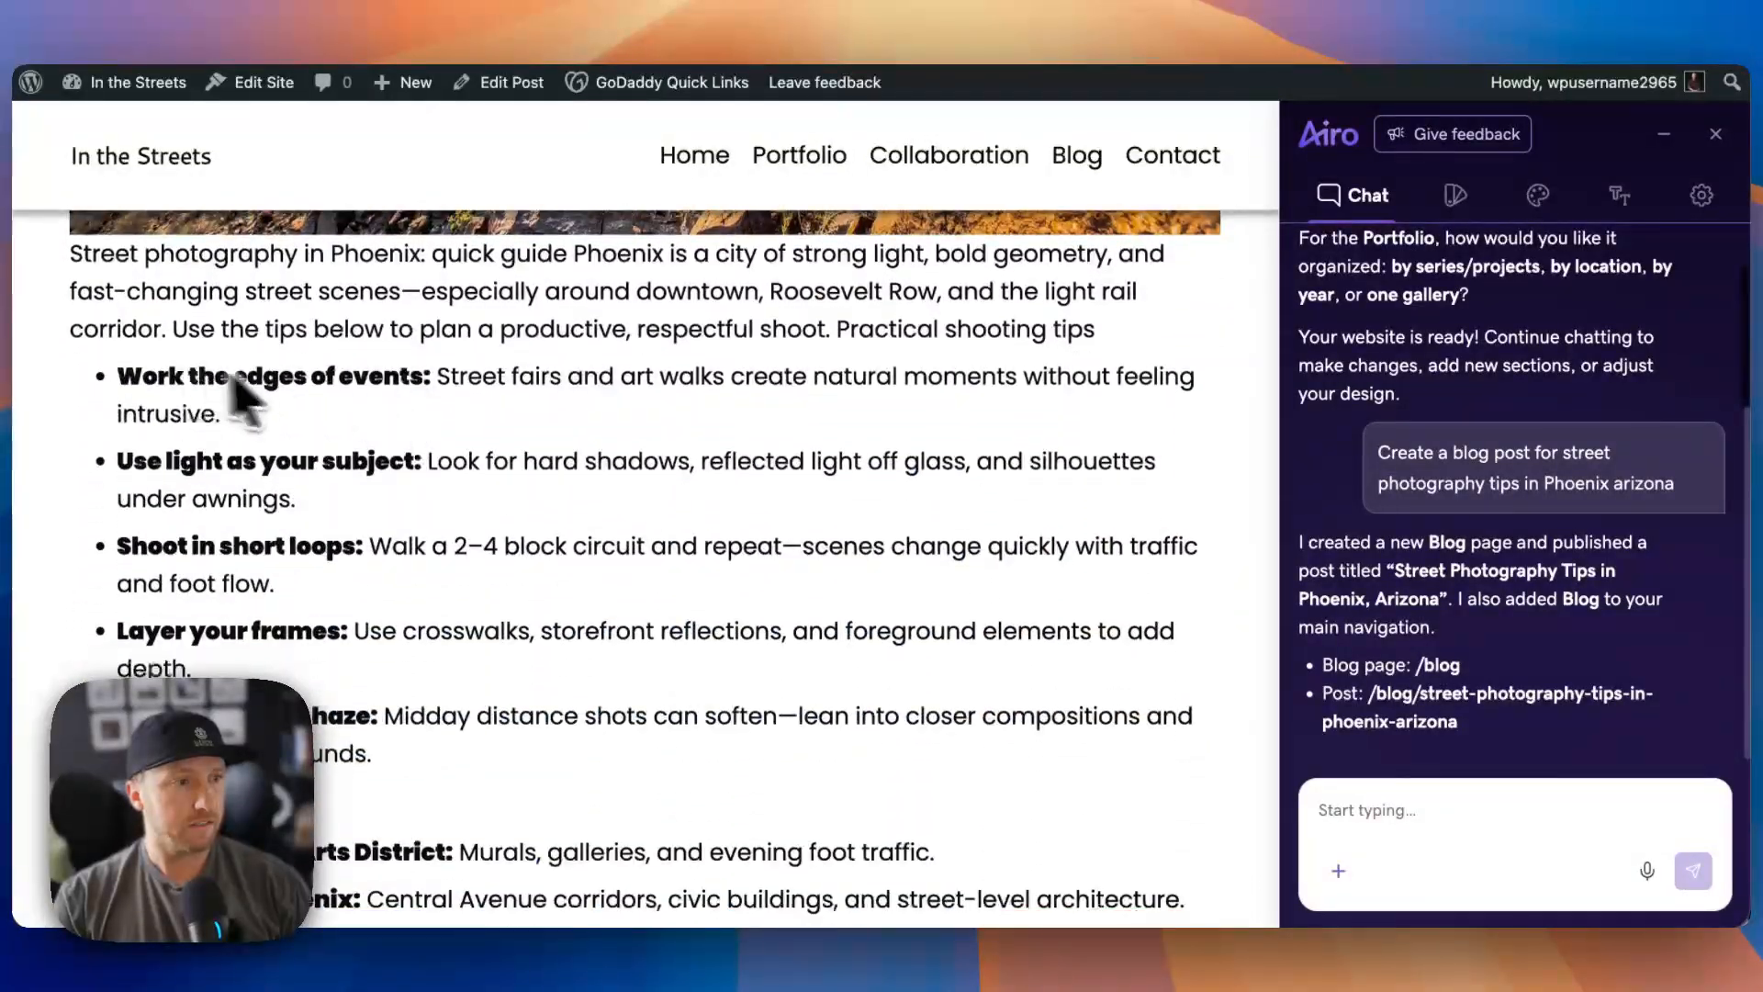
scroll(303, 514, down, 15)
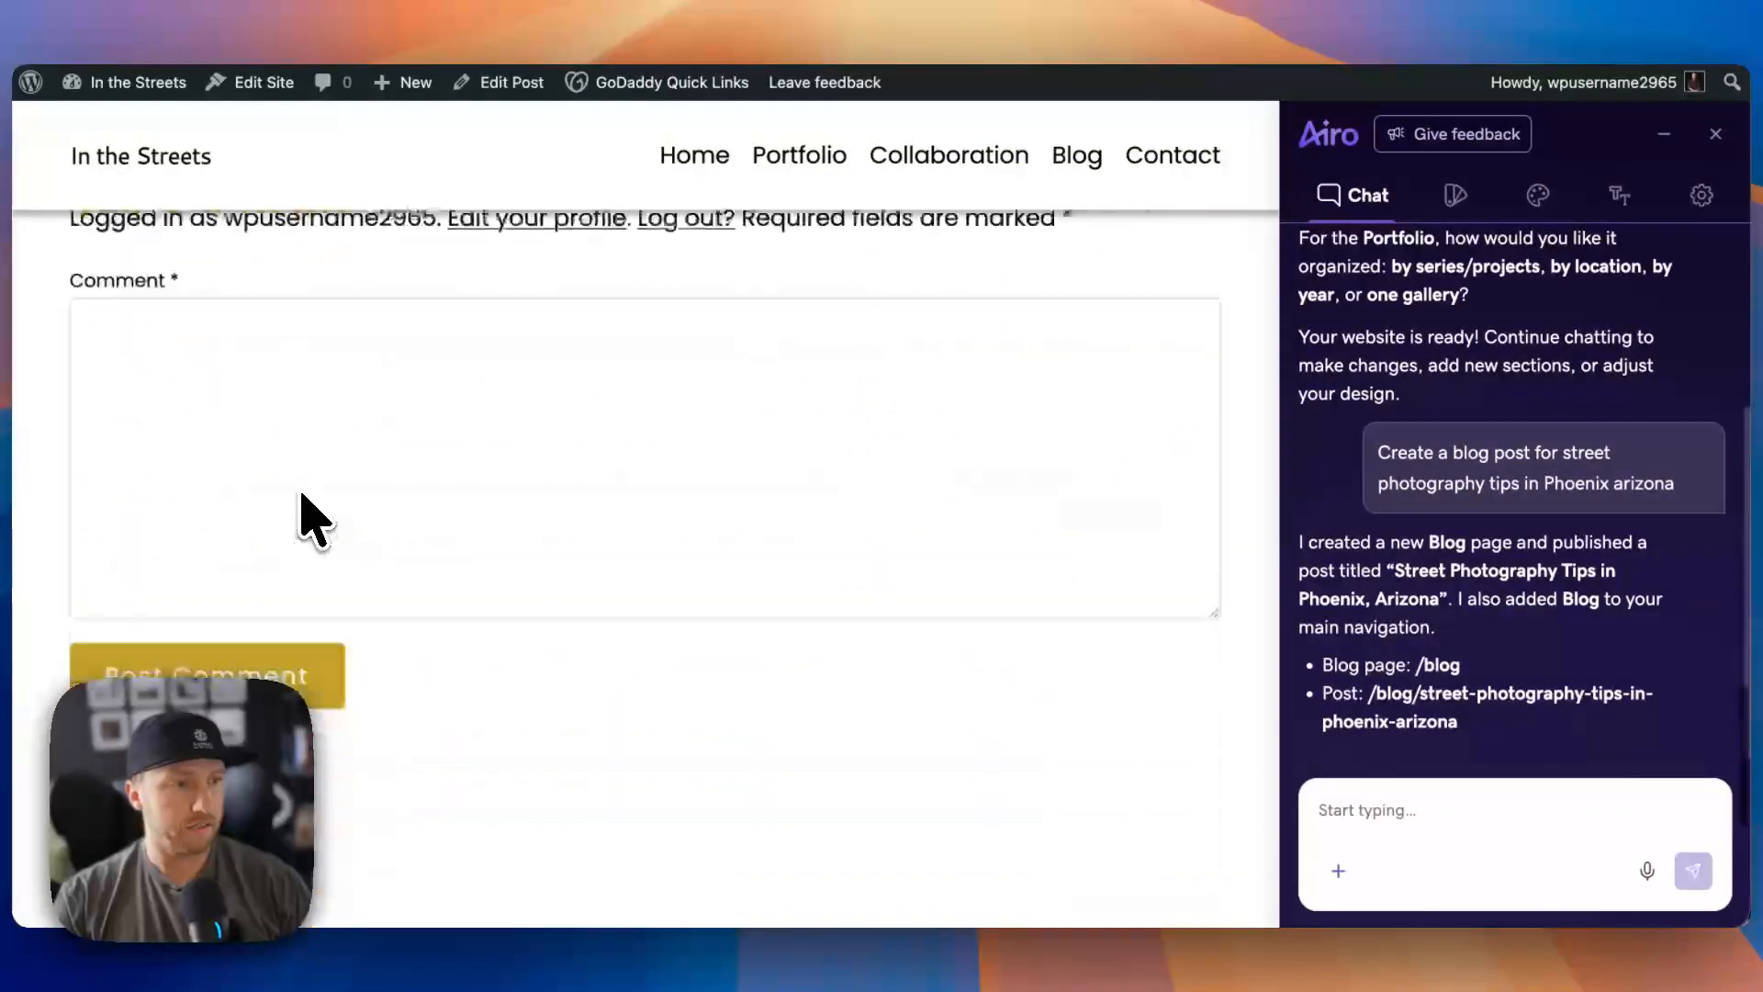
scroll(306, 514, up, 6)
scroll(307, 514, up, 15)
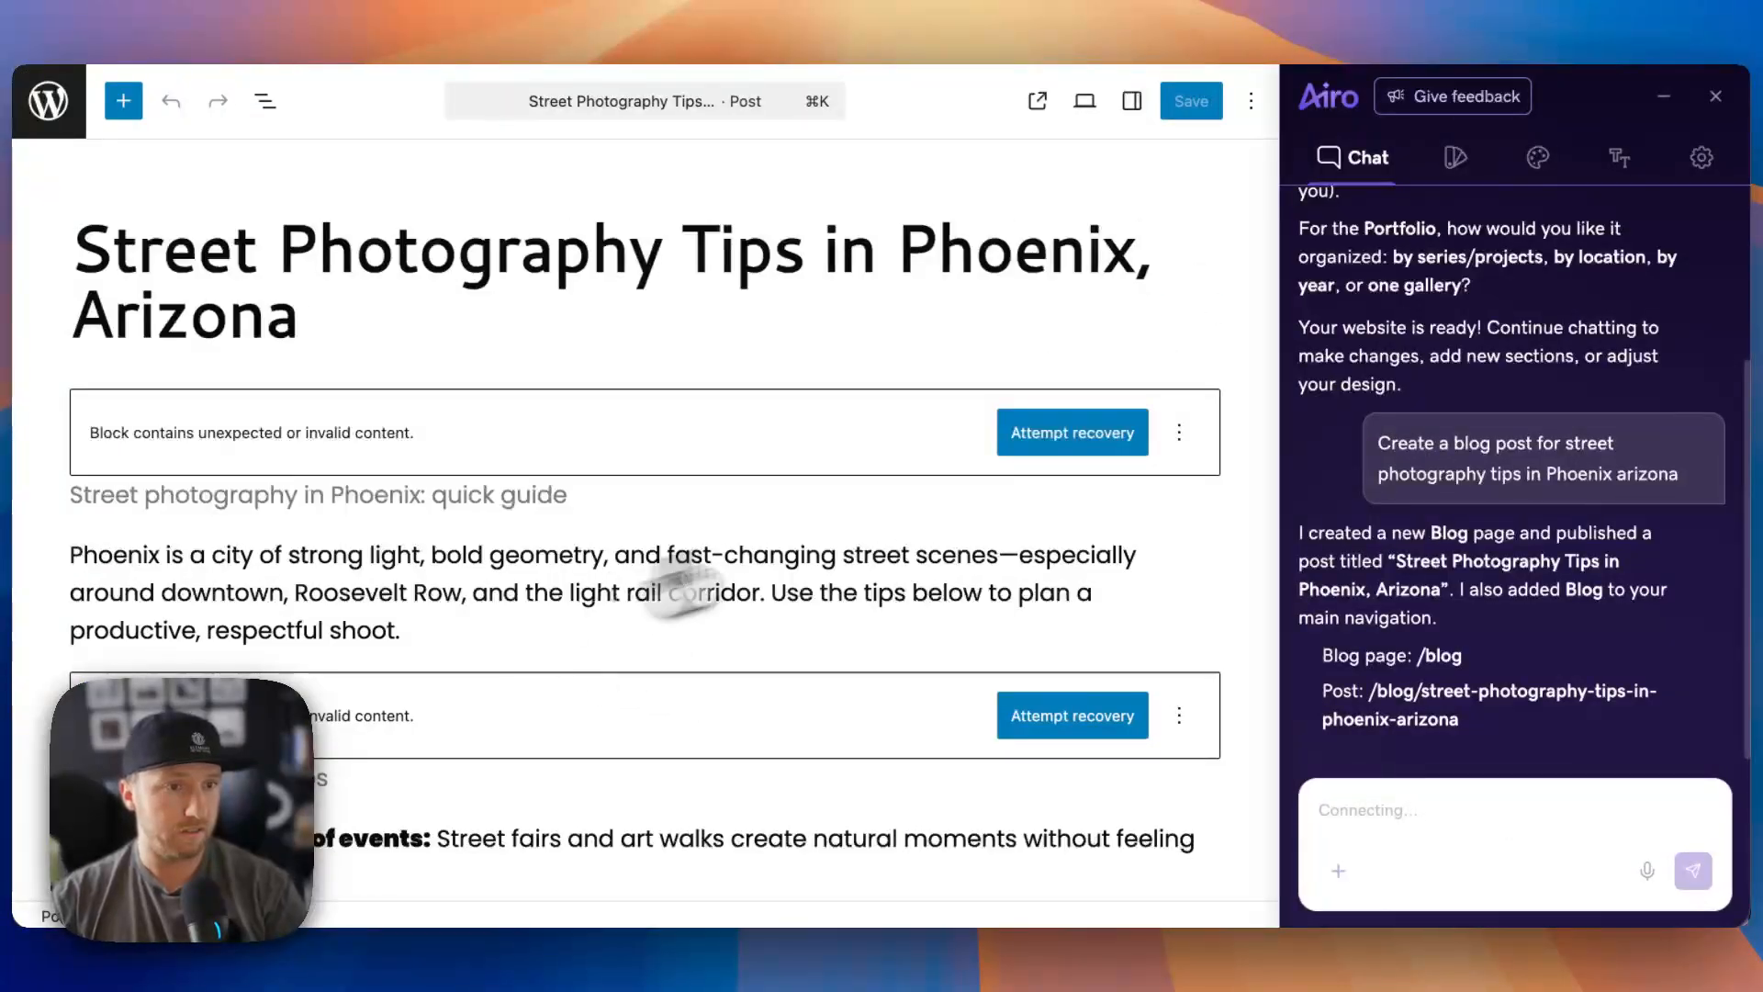
- Try recovering the post's first two invalid heading blocks and making a test text edit in the "Shoot in short loops" tip
click(1073, 433)
click(1070, 658)
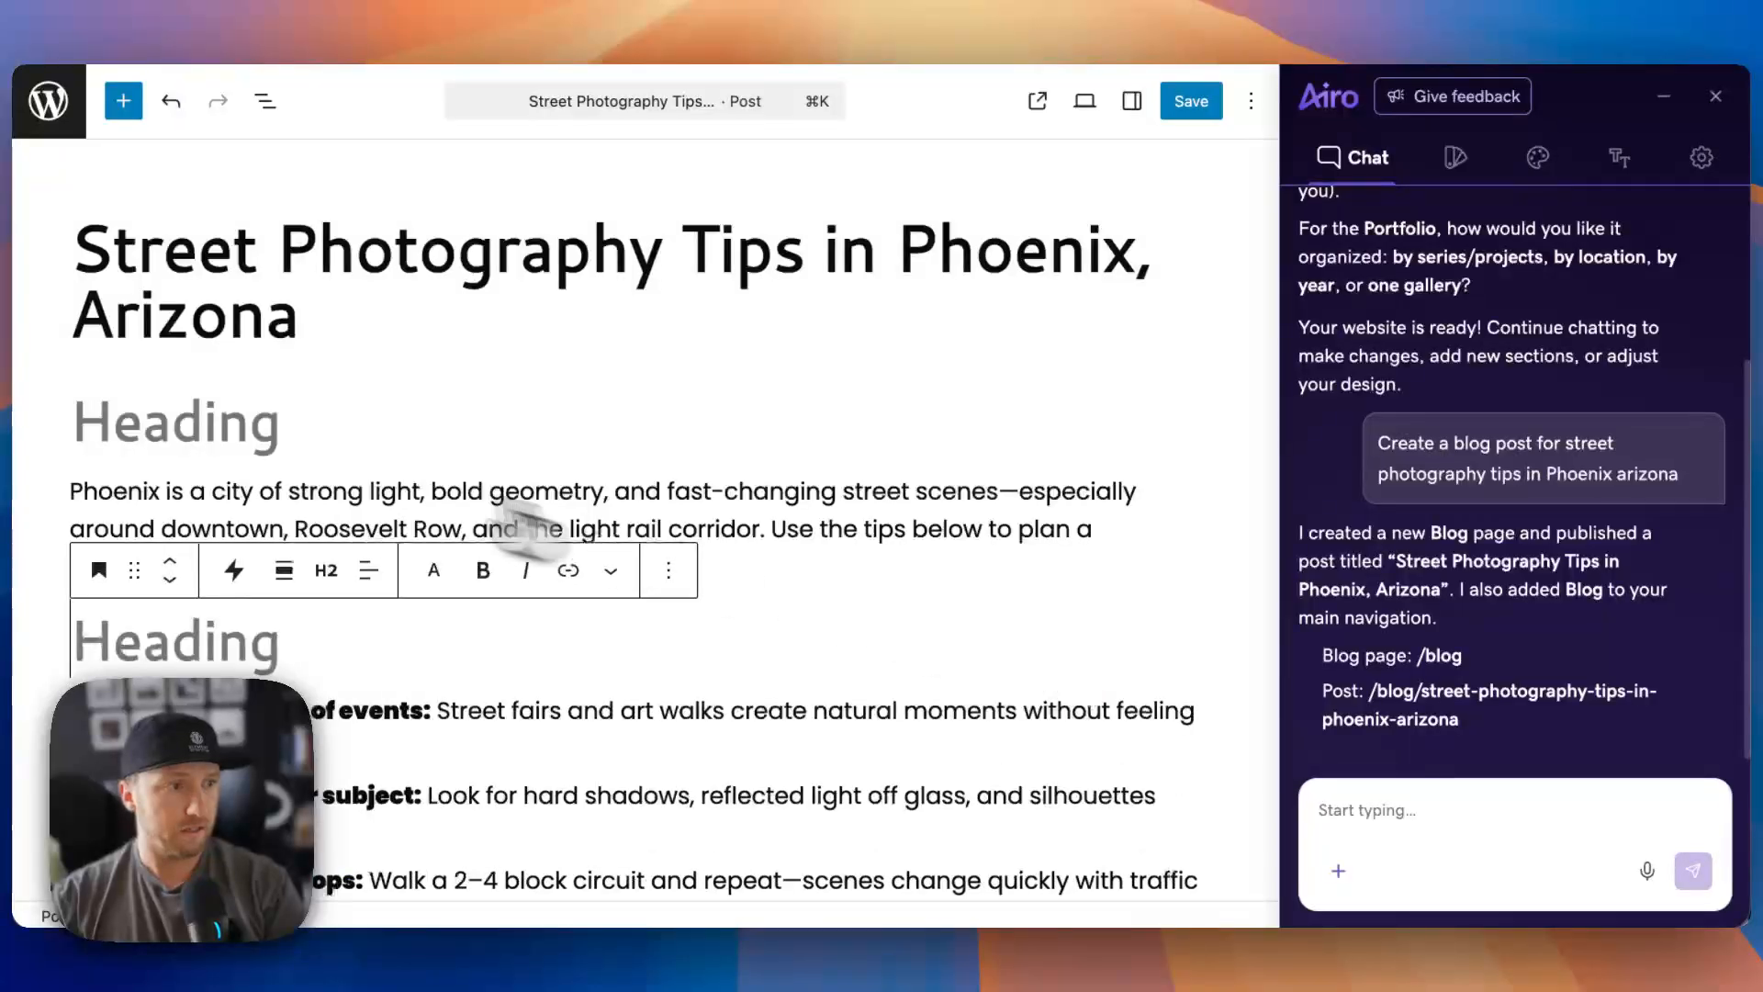
scroll(578, 500, down, 5)
click(542, 451)
text(dfadsf)
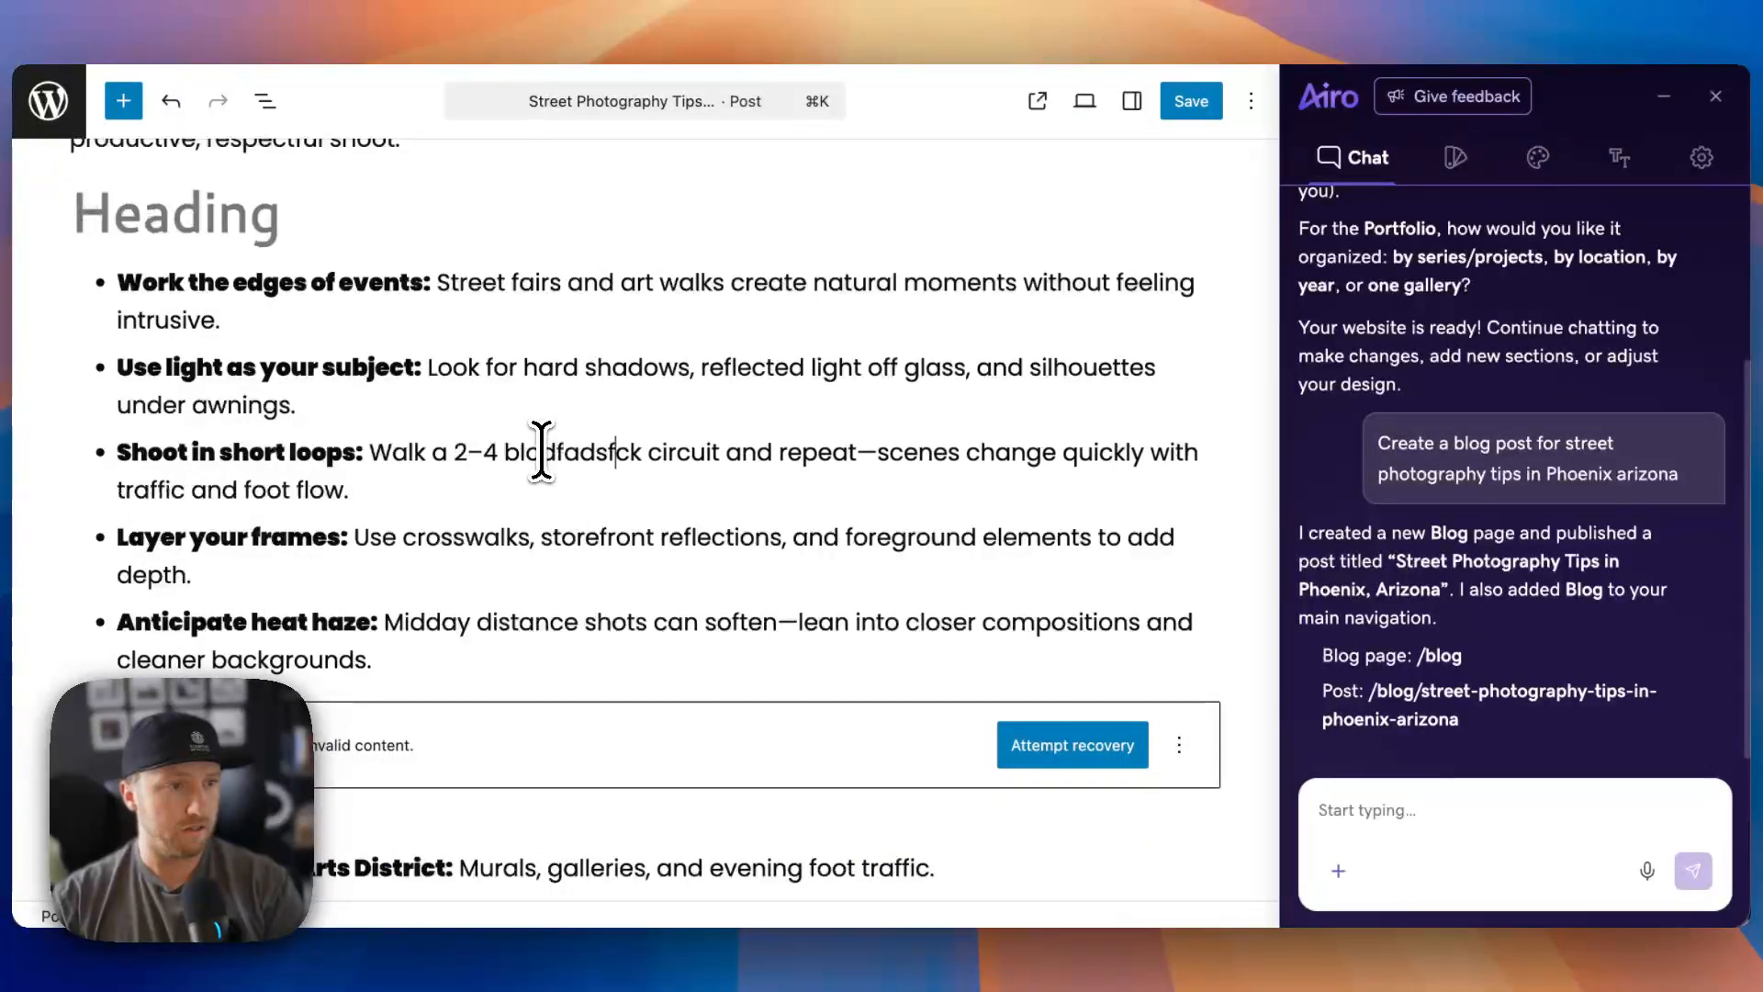
key(super+z)
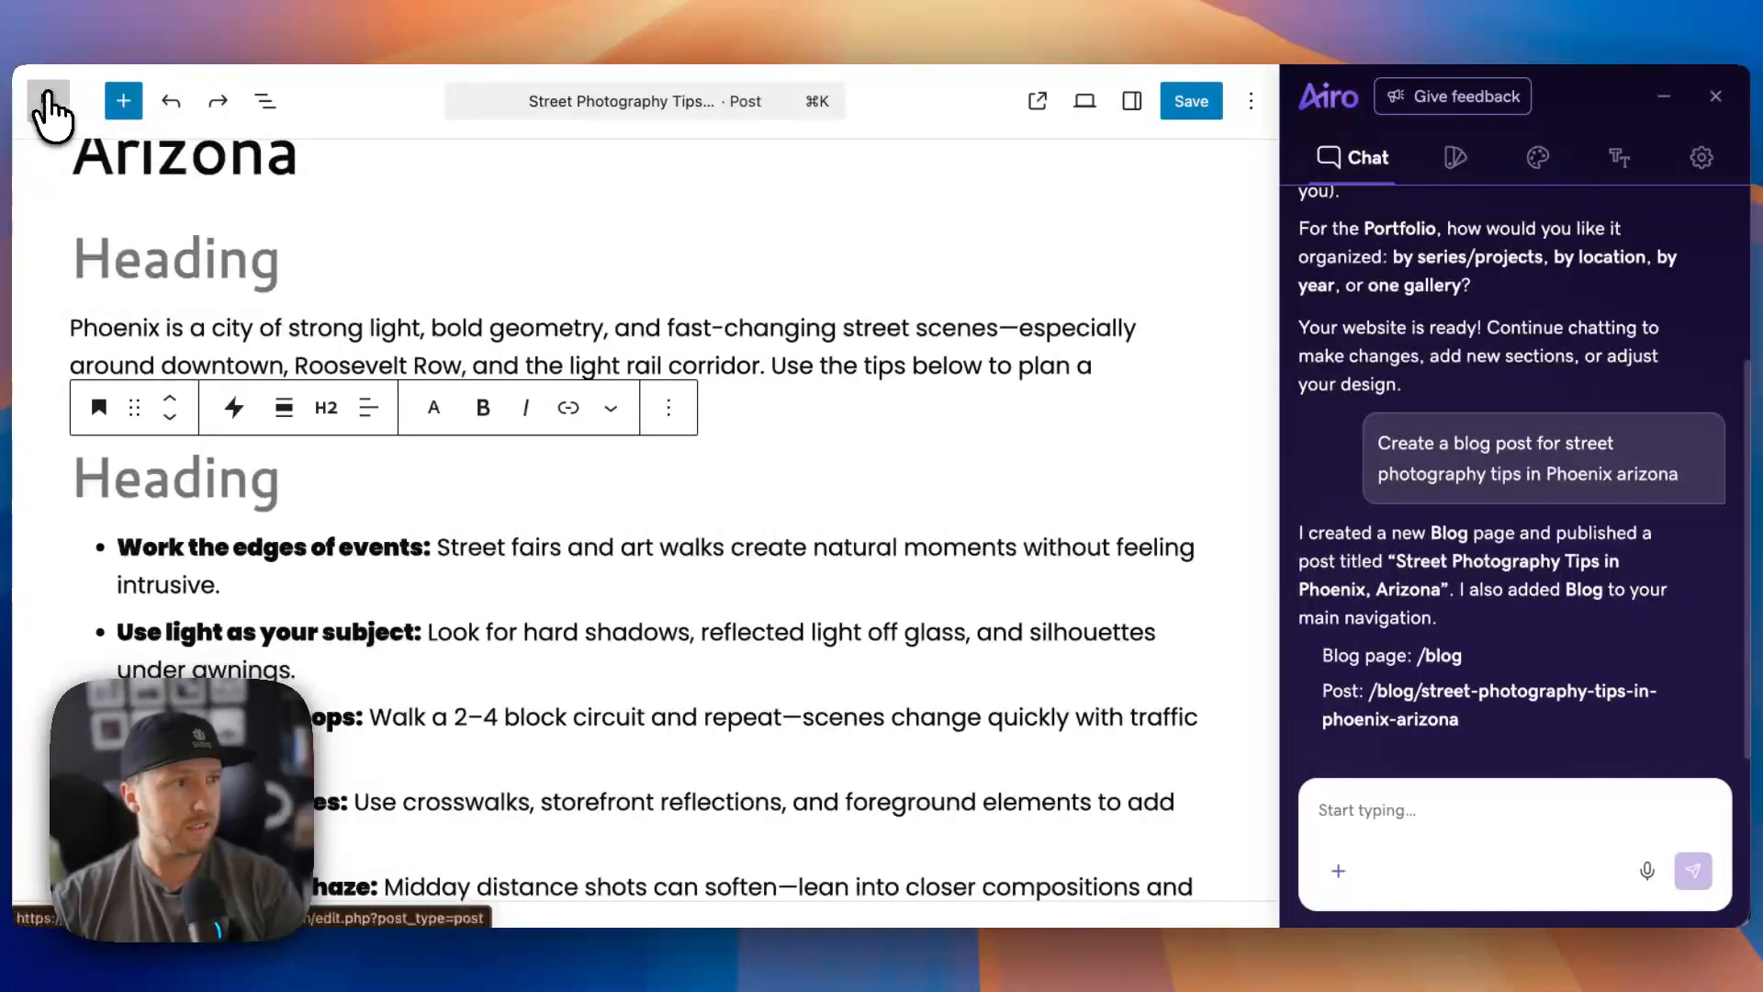
- Leave the post editor and open the Home page from the site's Pages list for editing
click(48, 101)
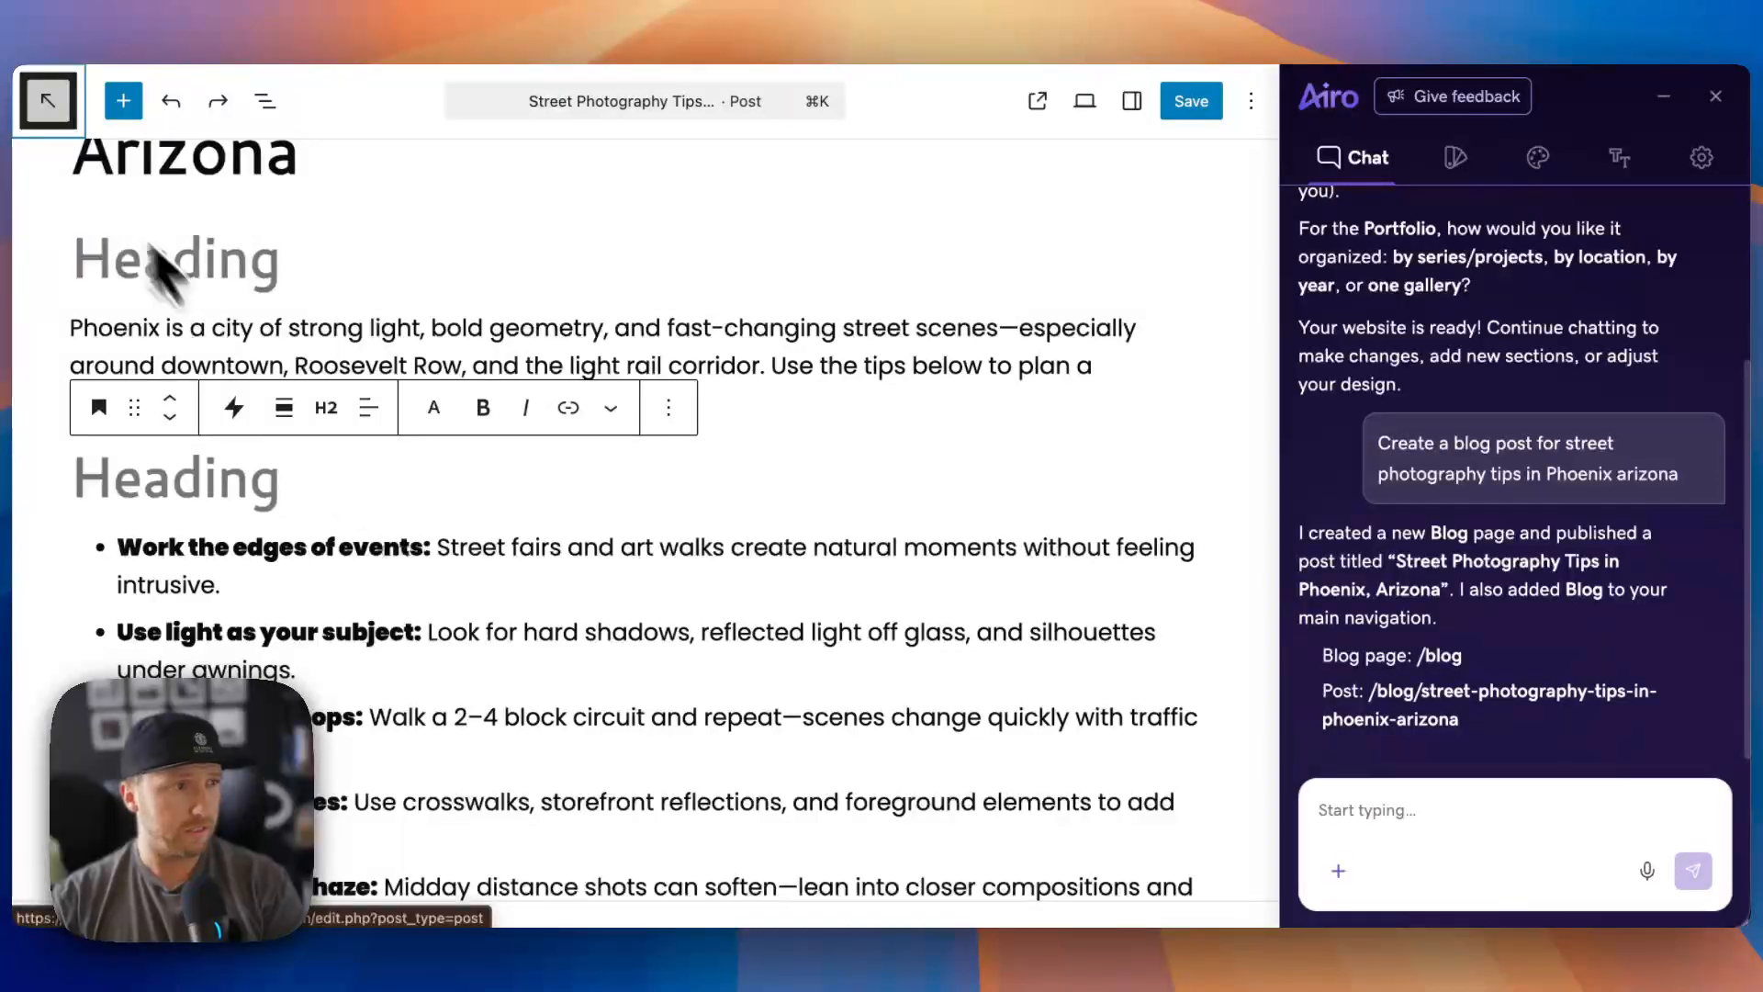
click(44, 99)
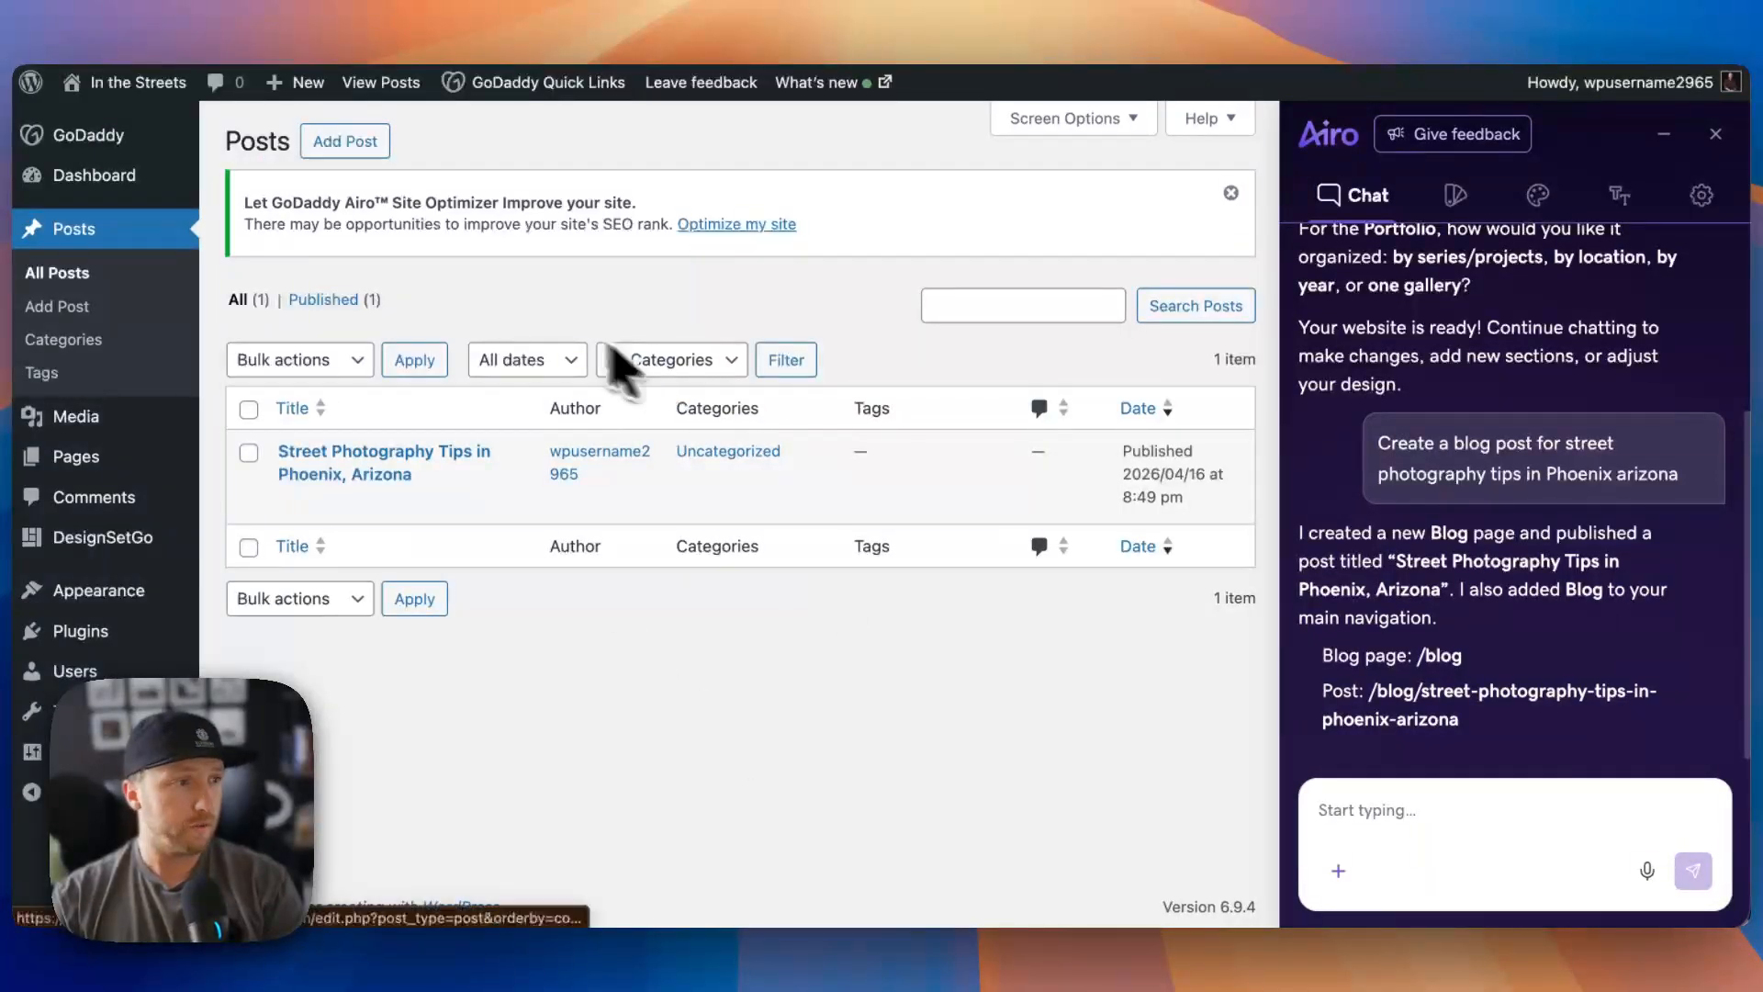
click(88, 462)
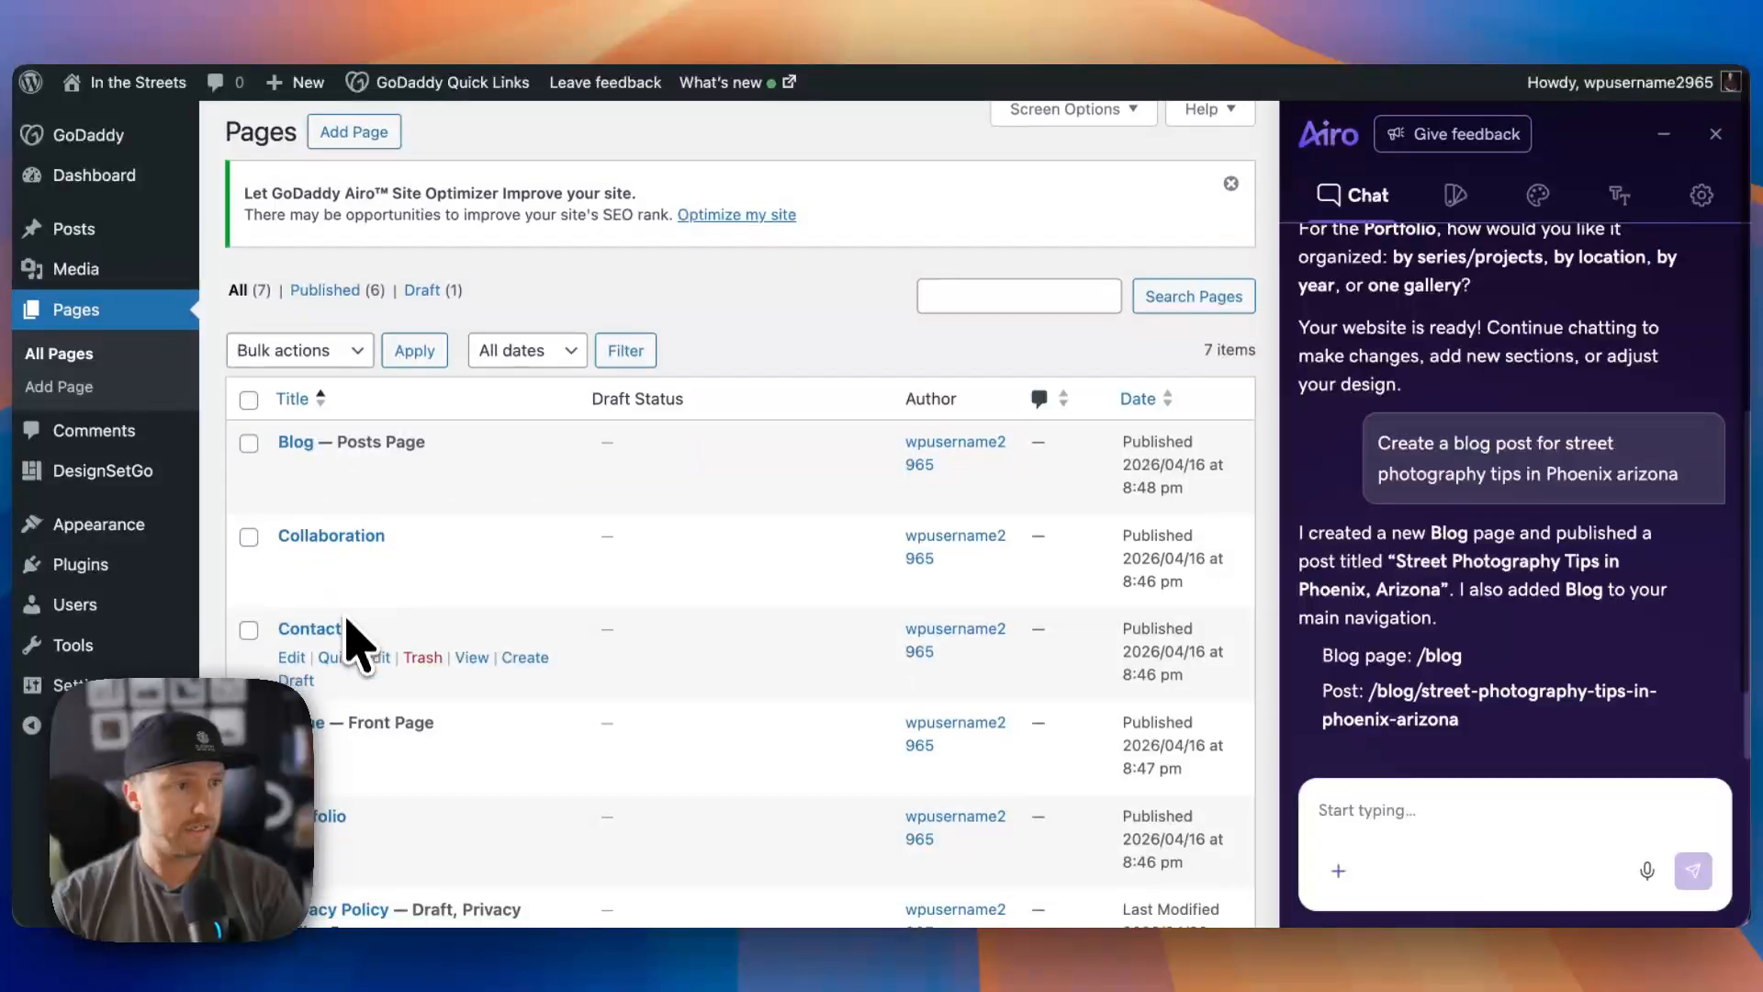
scroll(344, 578, down, 4)
click(290, 428)
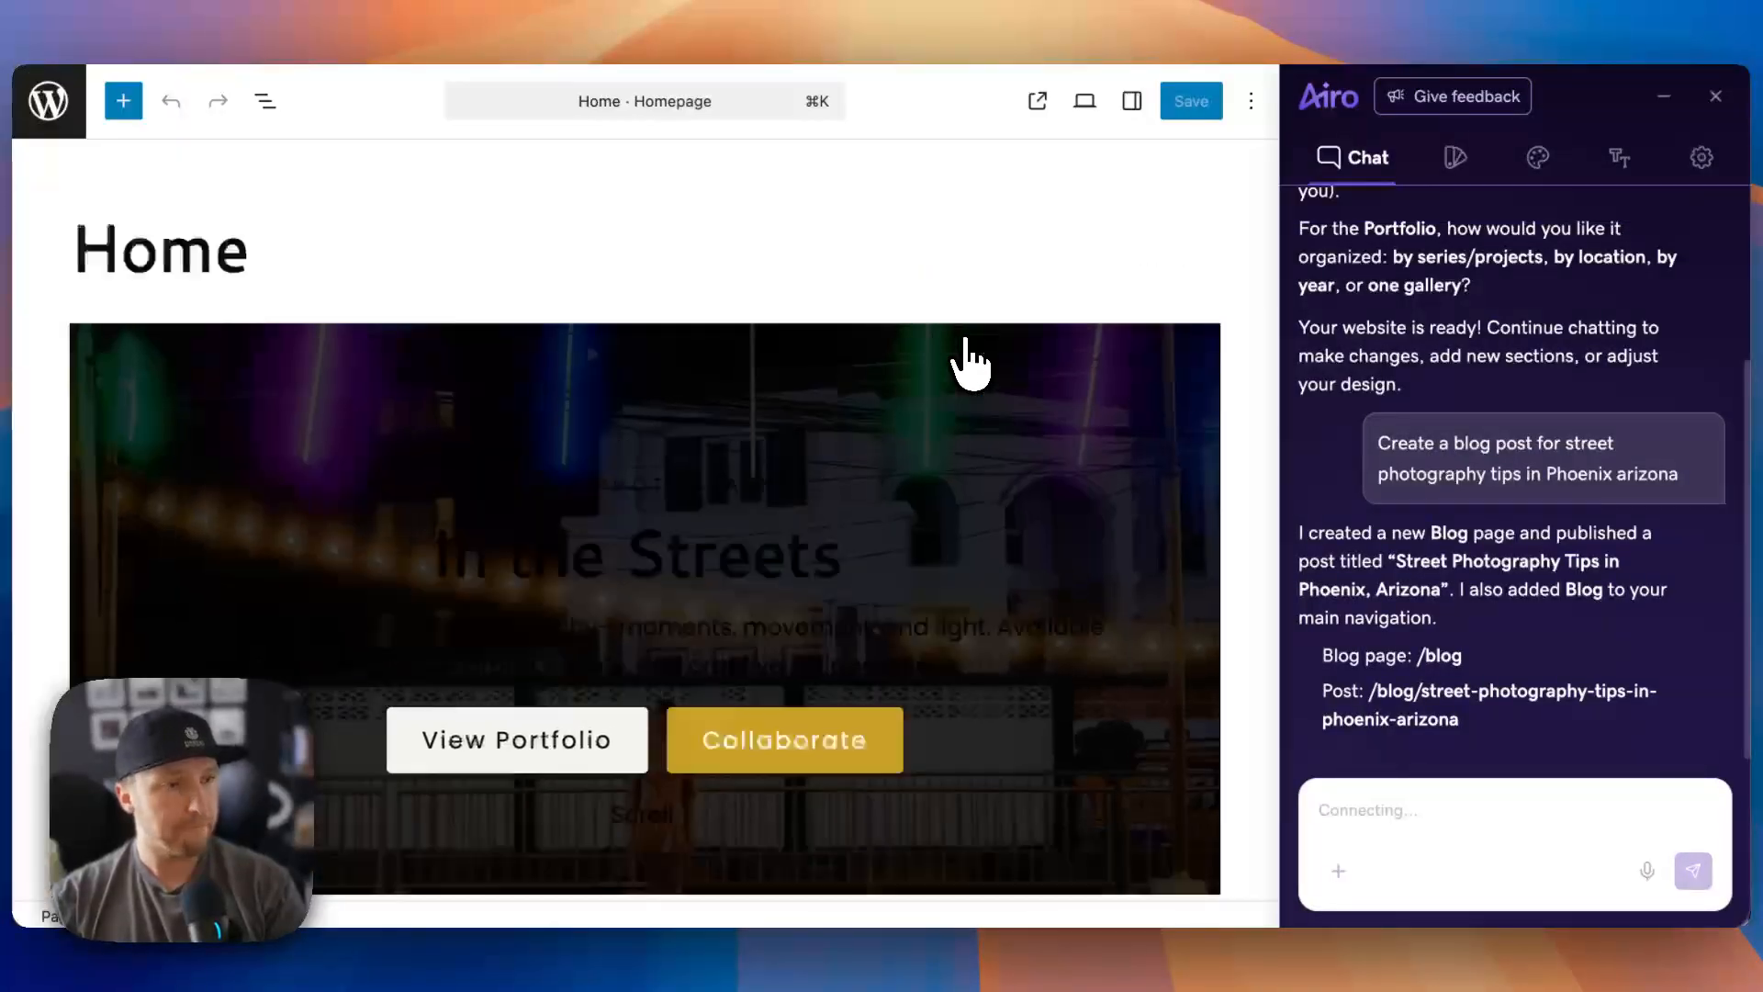
- Try adding "!!!" to the end of the hero heading In the Streets, and remove it again
click(837, 528)
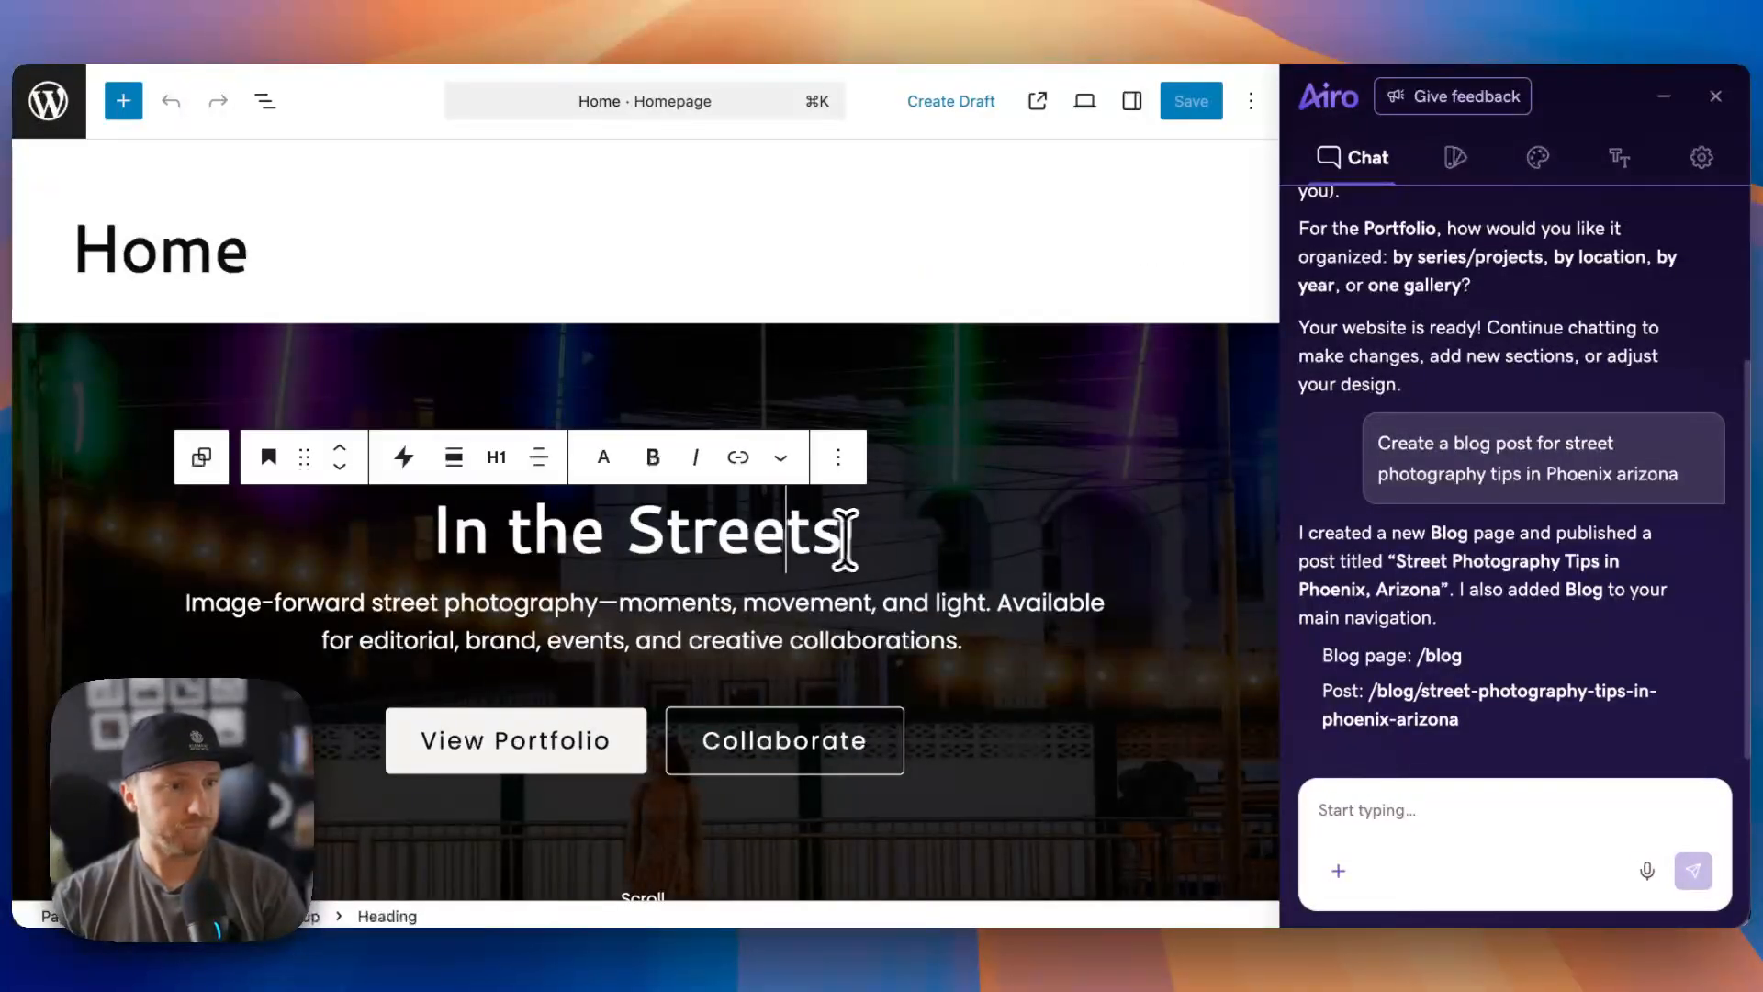
key(BackSpace)
text(!!!)
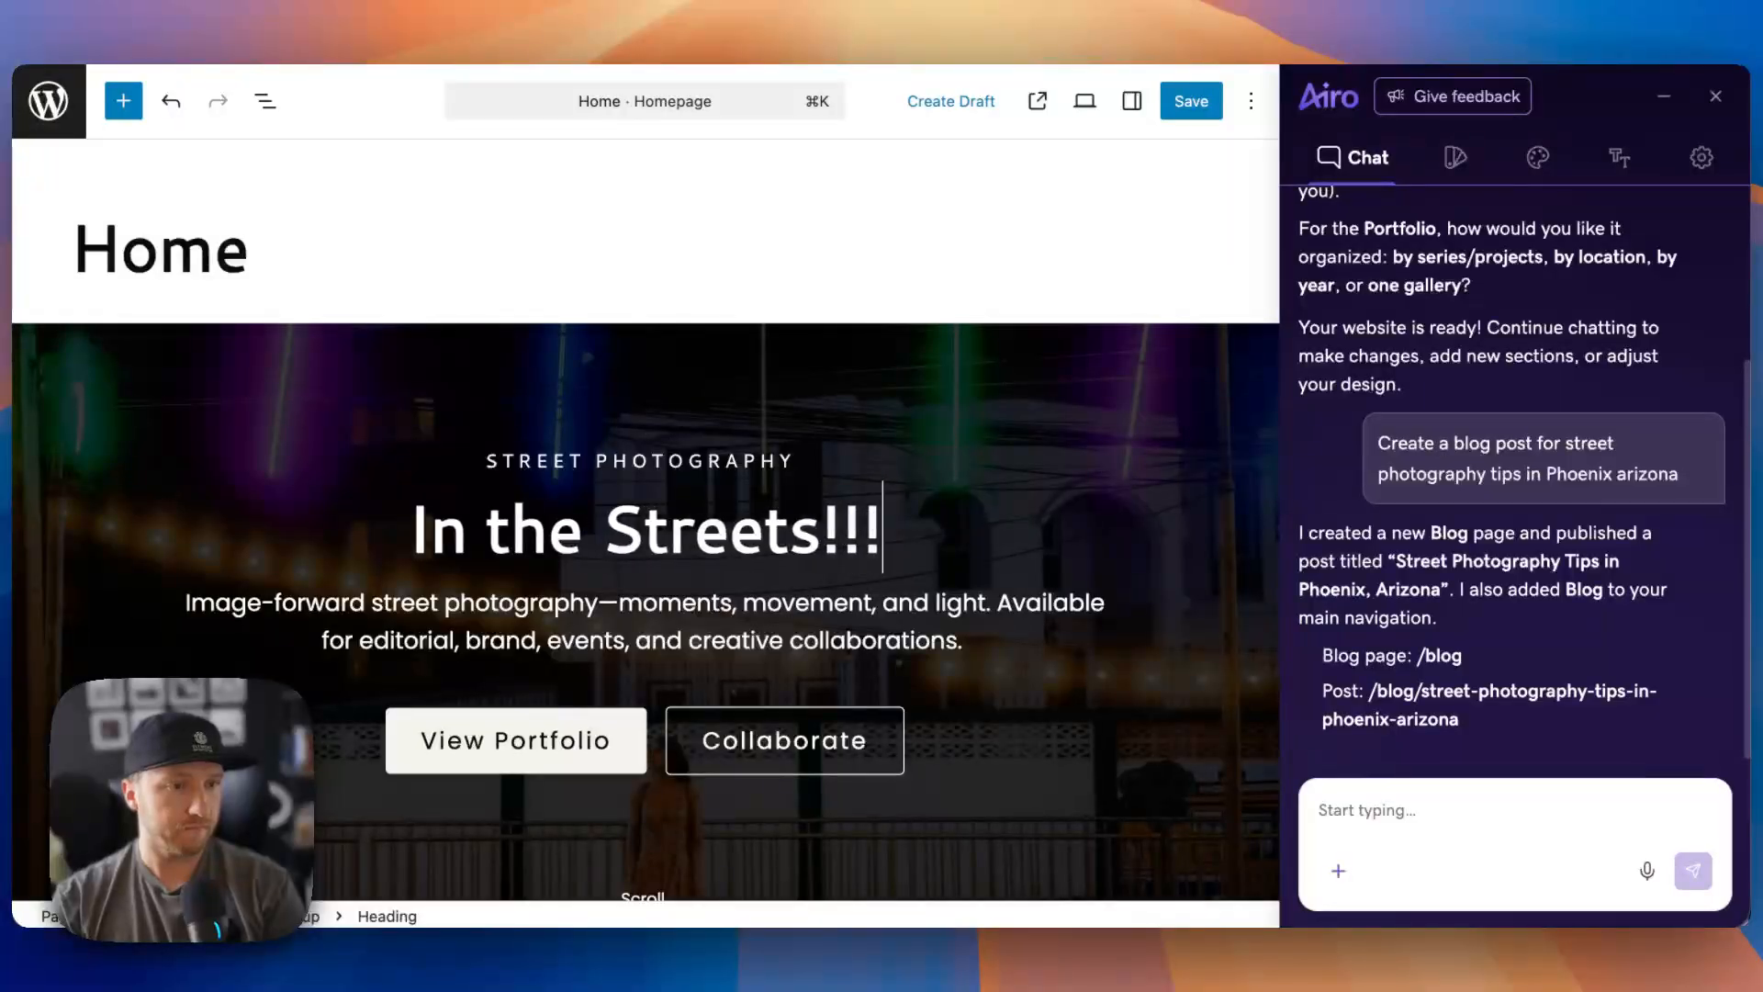
key(BackSpace)
key(BackSpace)
key(BackSpace)
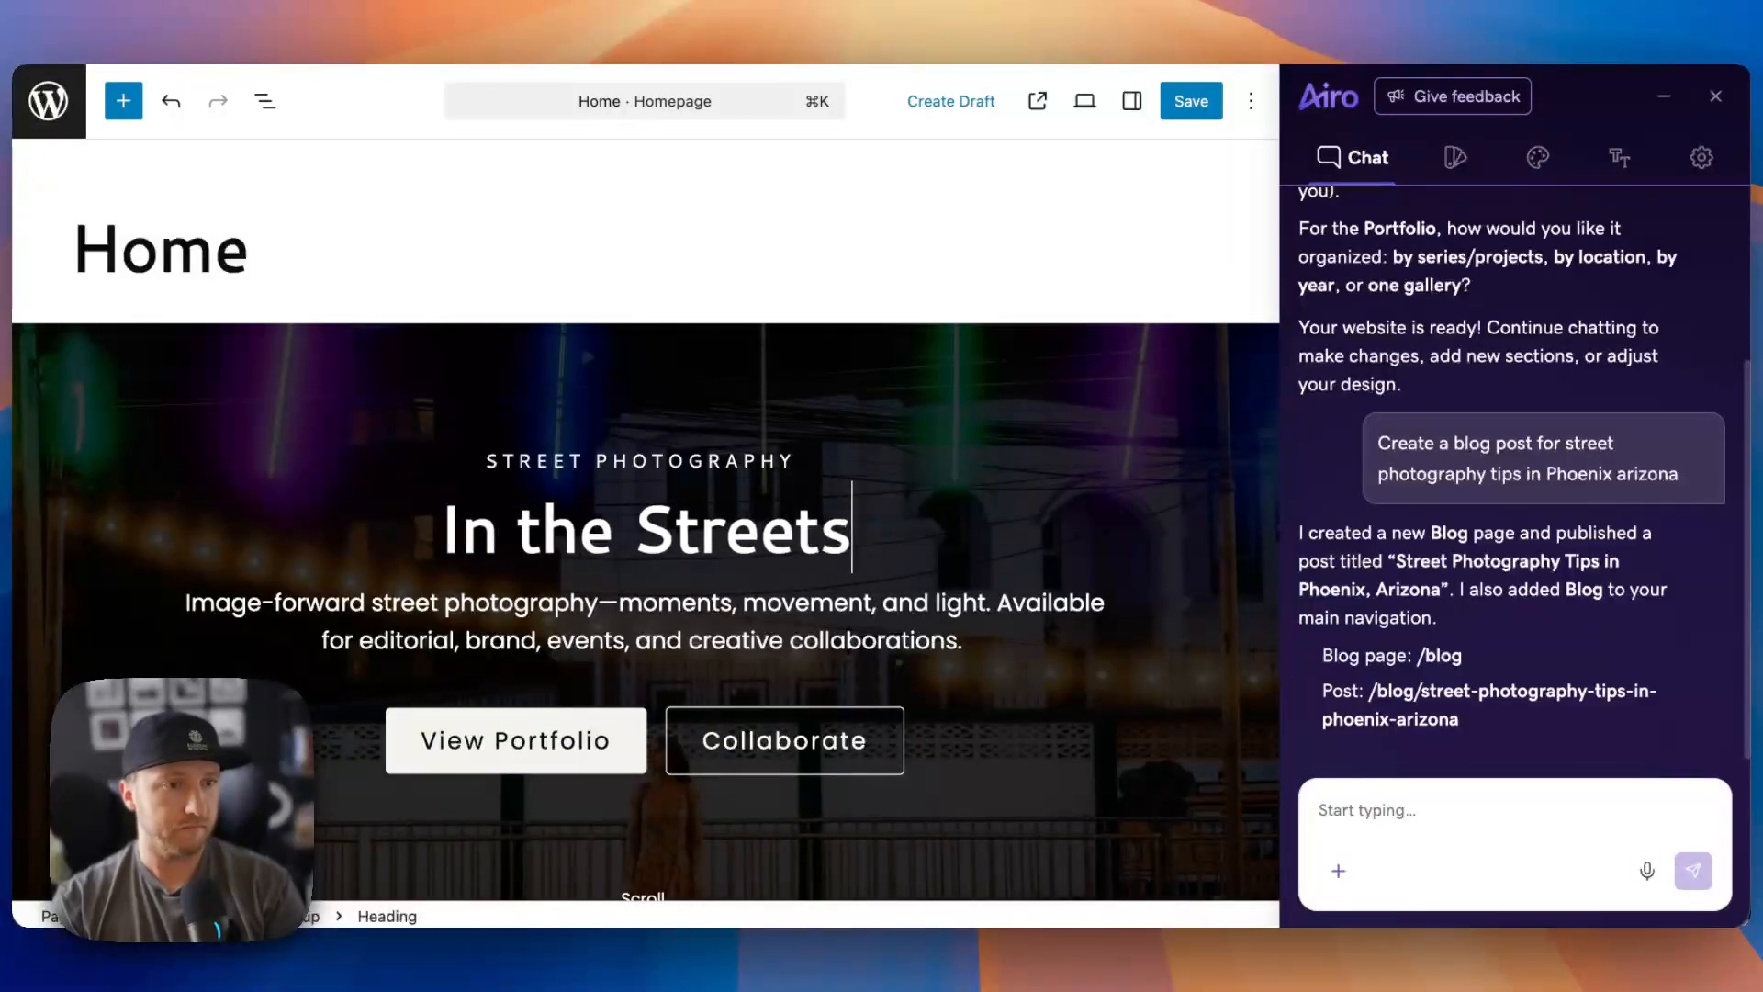
- Minimize and close the Airo assistant, and bring its chat back
click(1664, 98)
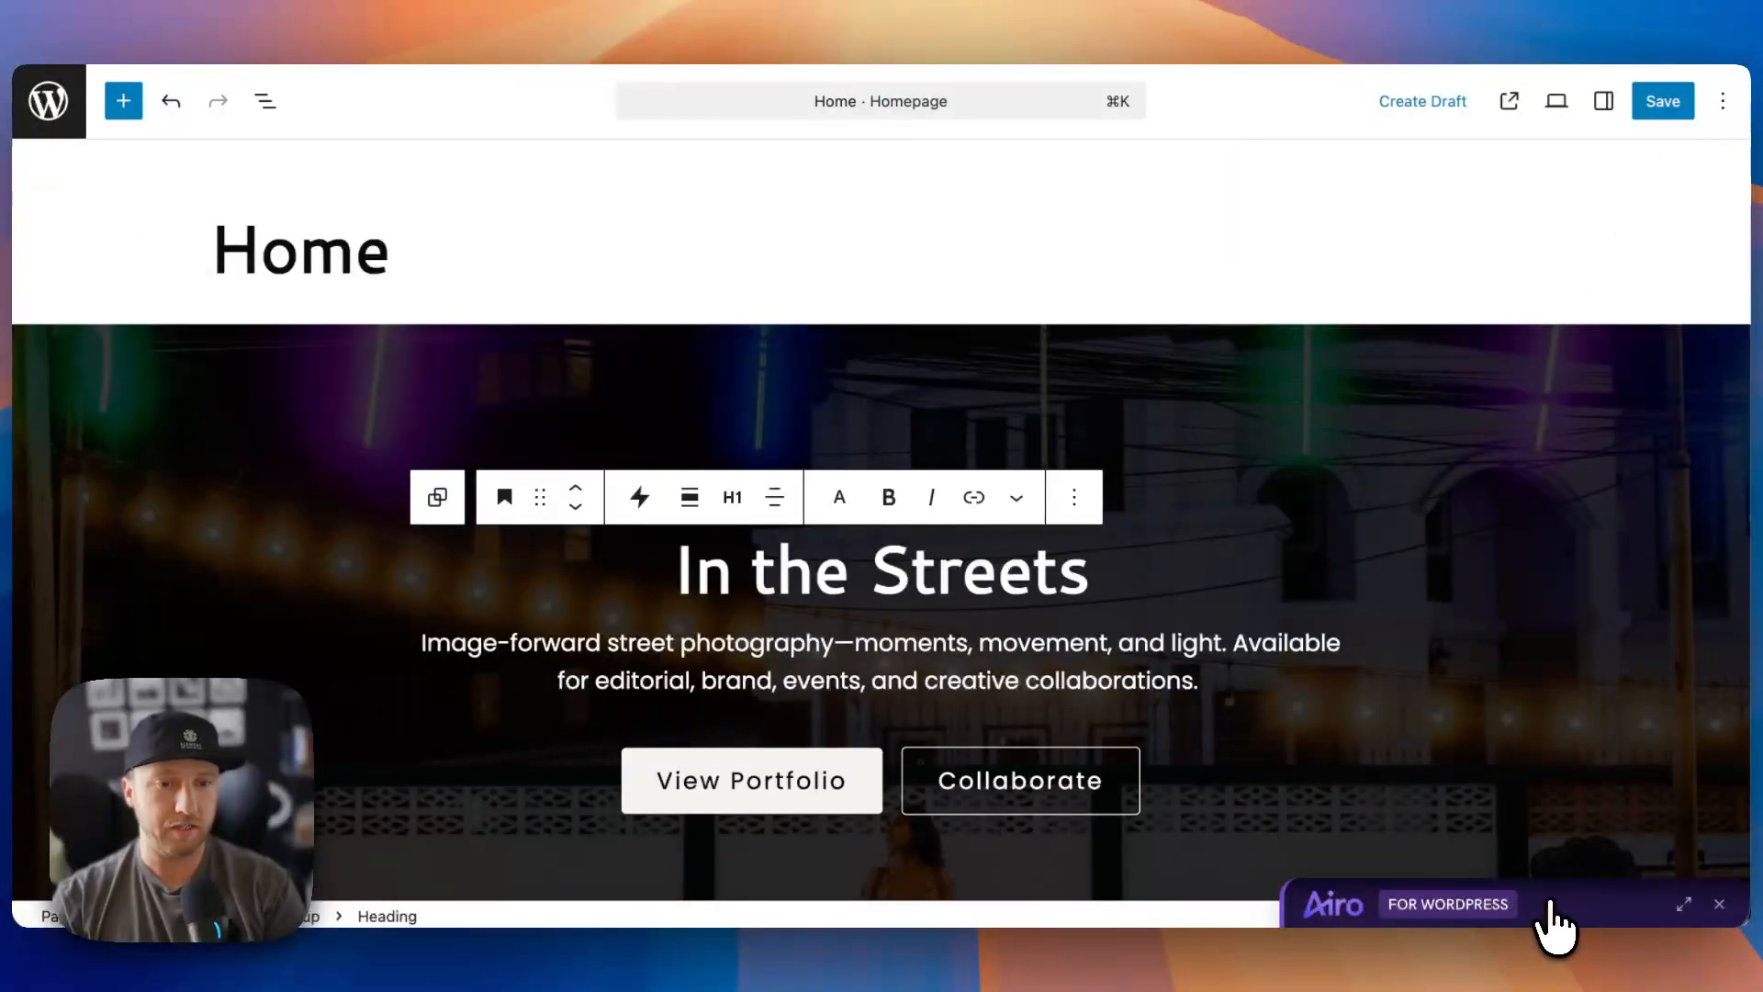
click(1718, 904)
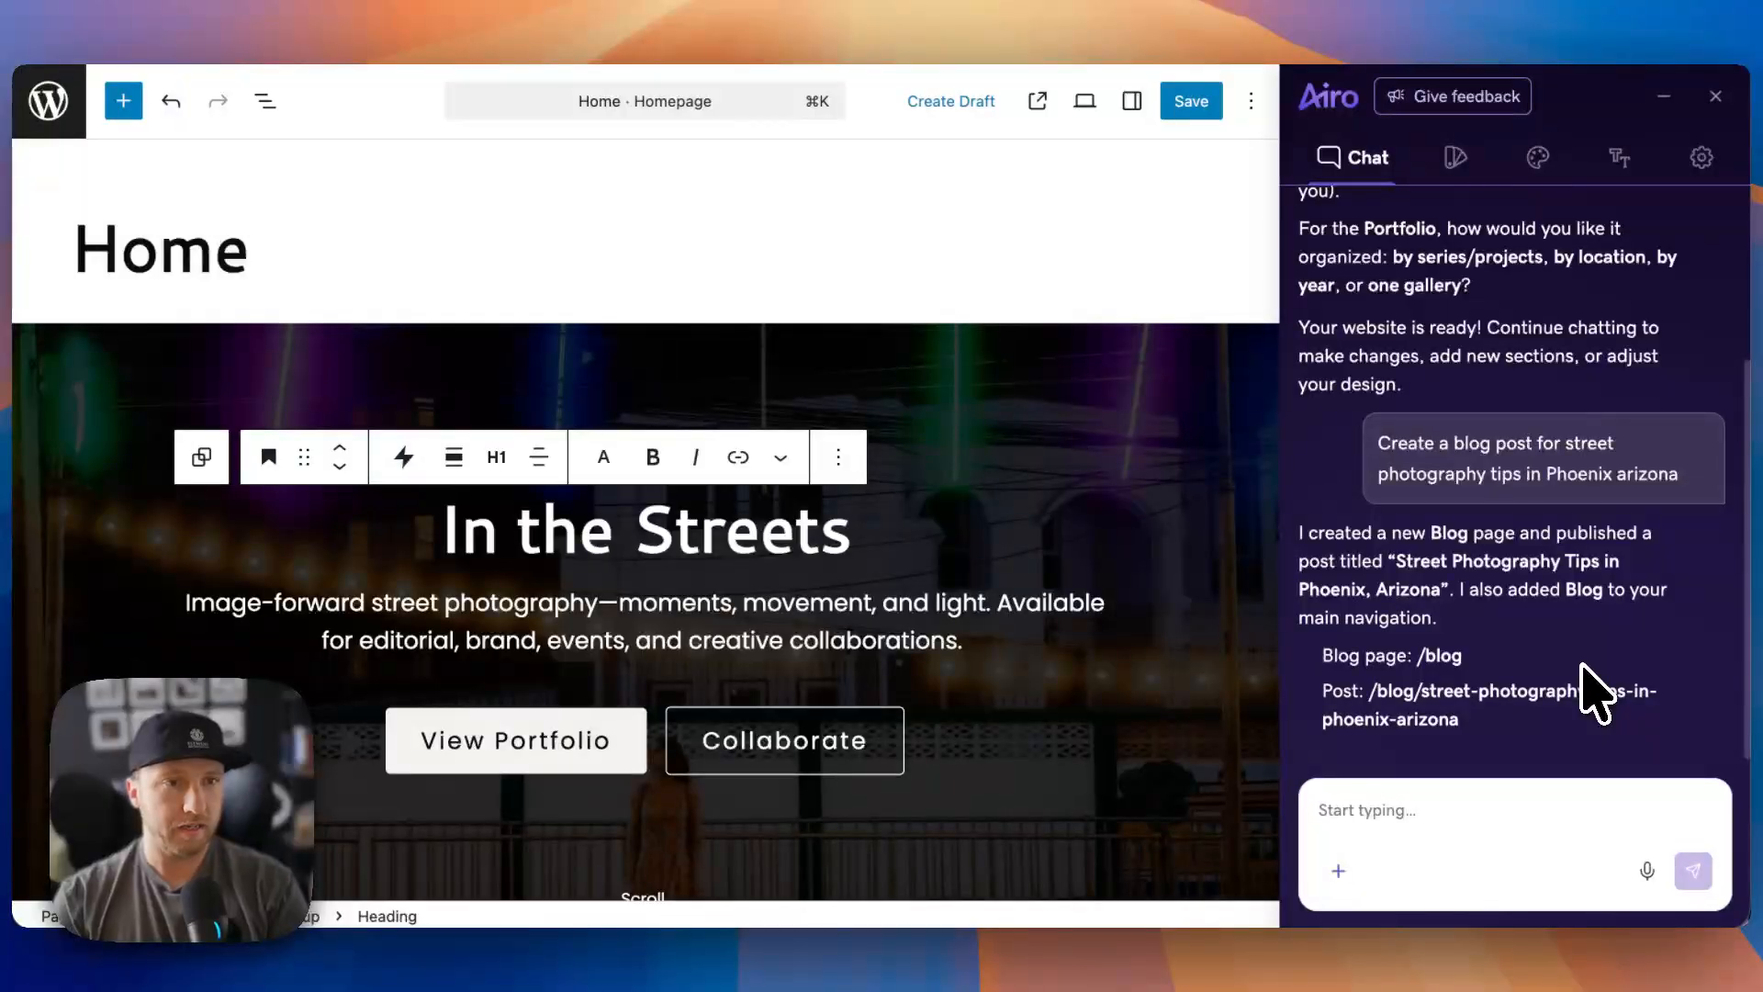
click(1394, 825)
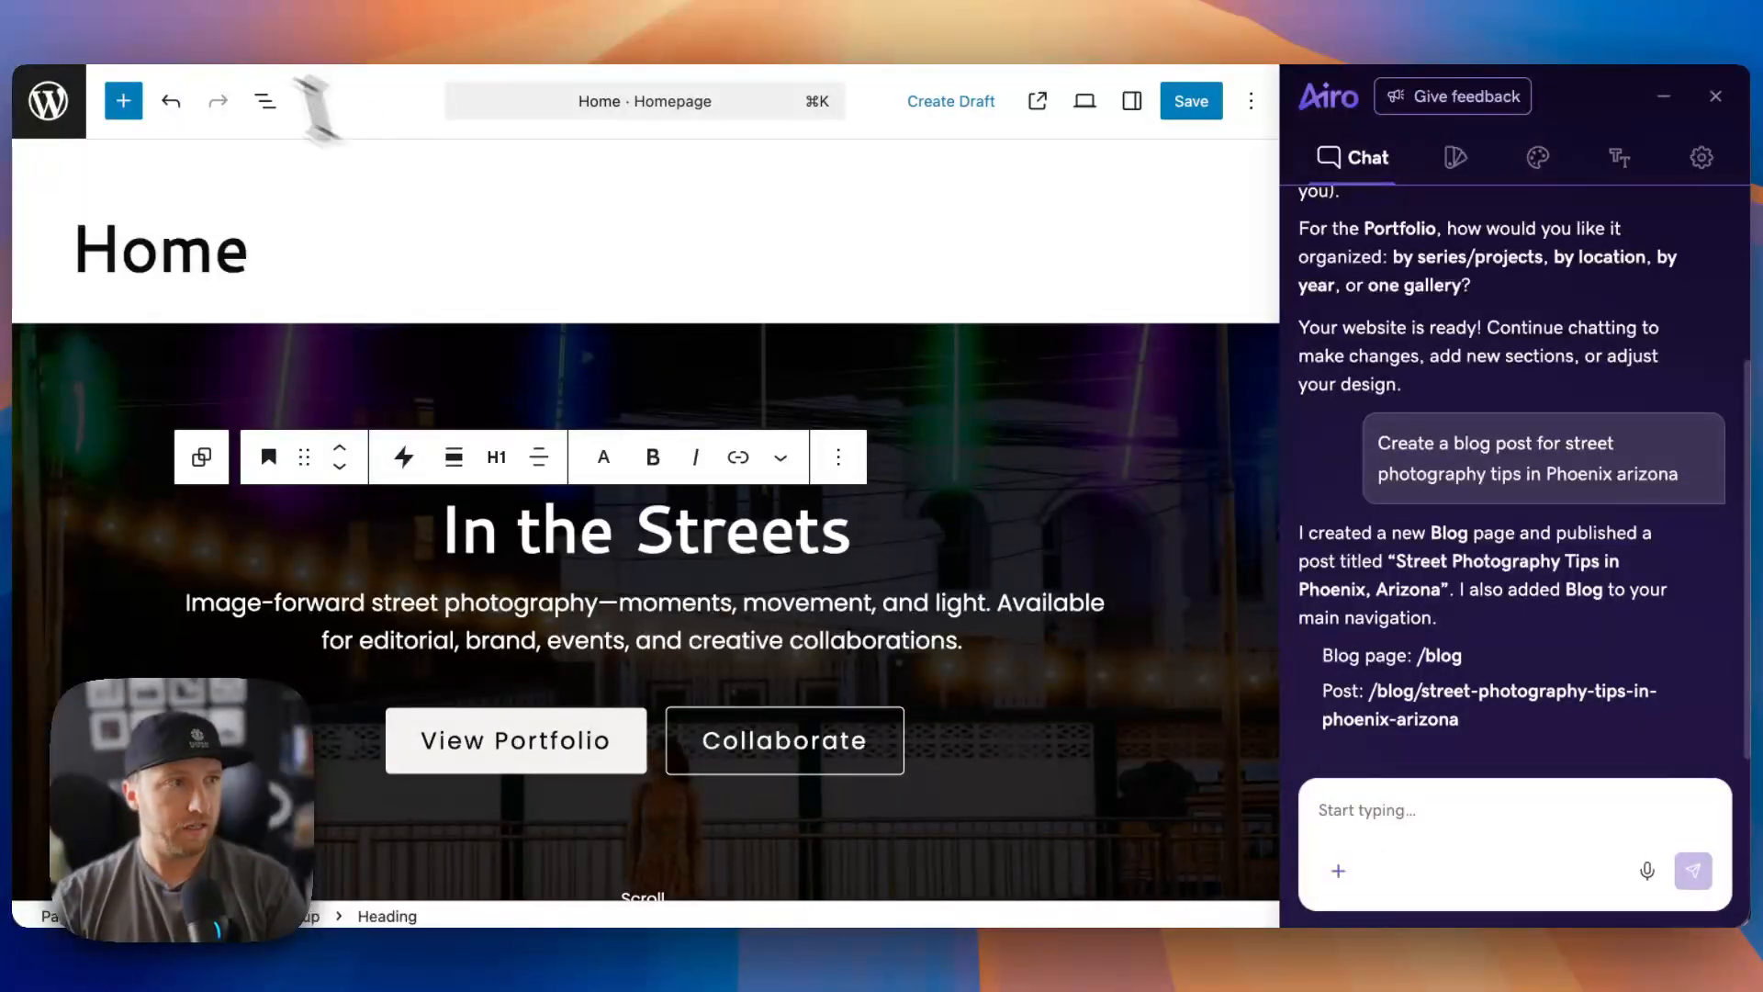
- Return to the site's home page and send Airo the chat request "I want to start selling my prints on my site"
click(51, 103)
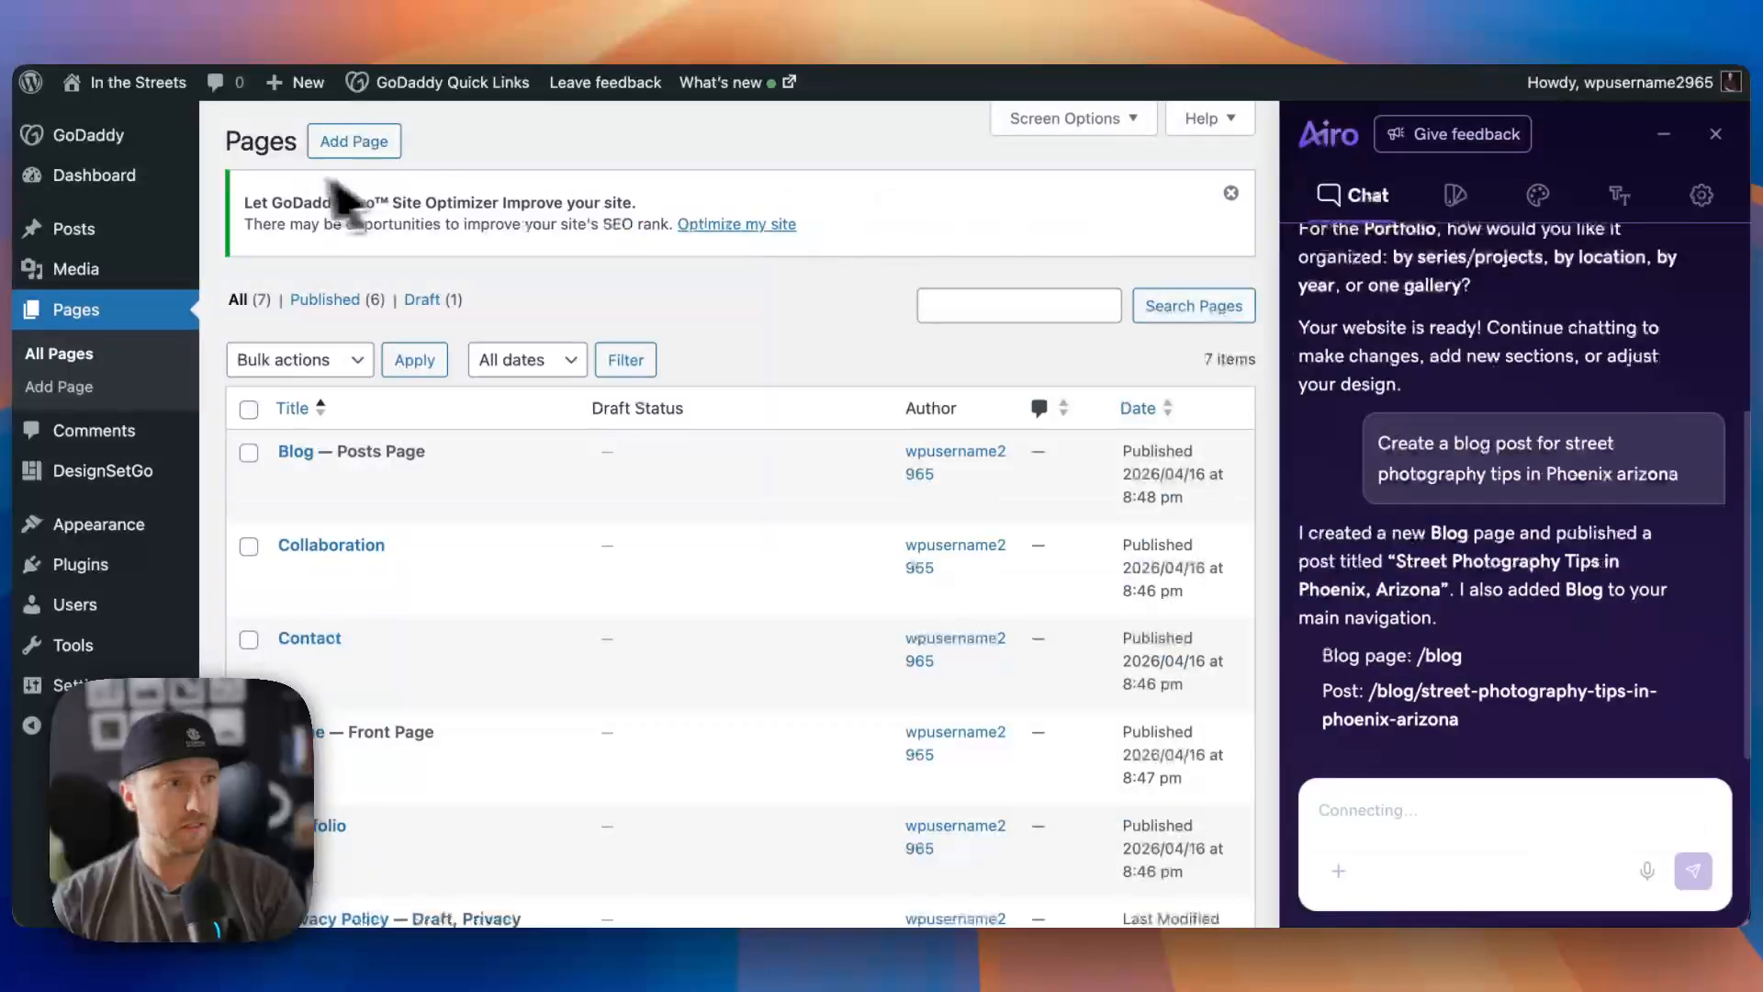
click(137, 82)
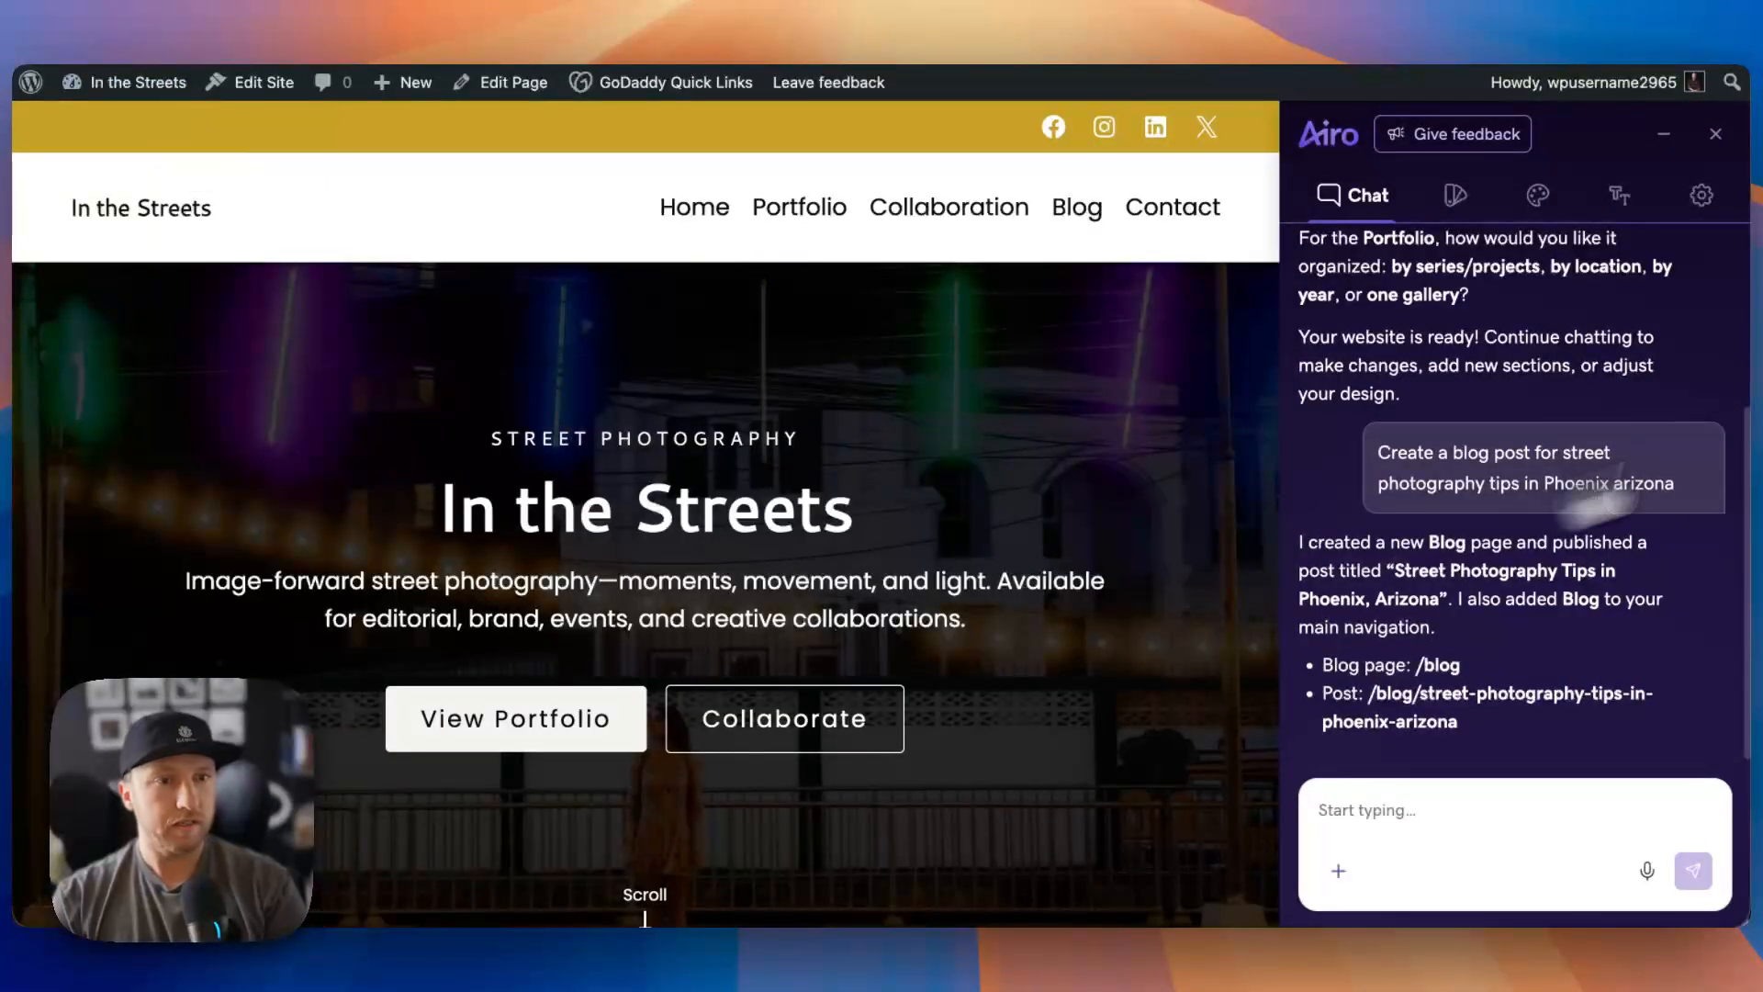
click(1489, 811)
text(I want to start selling my prints on my site)
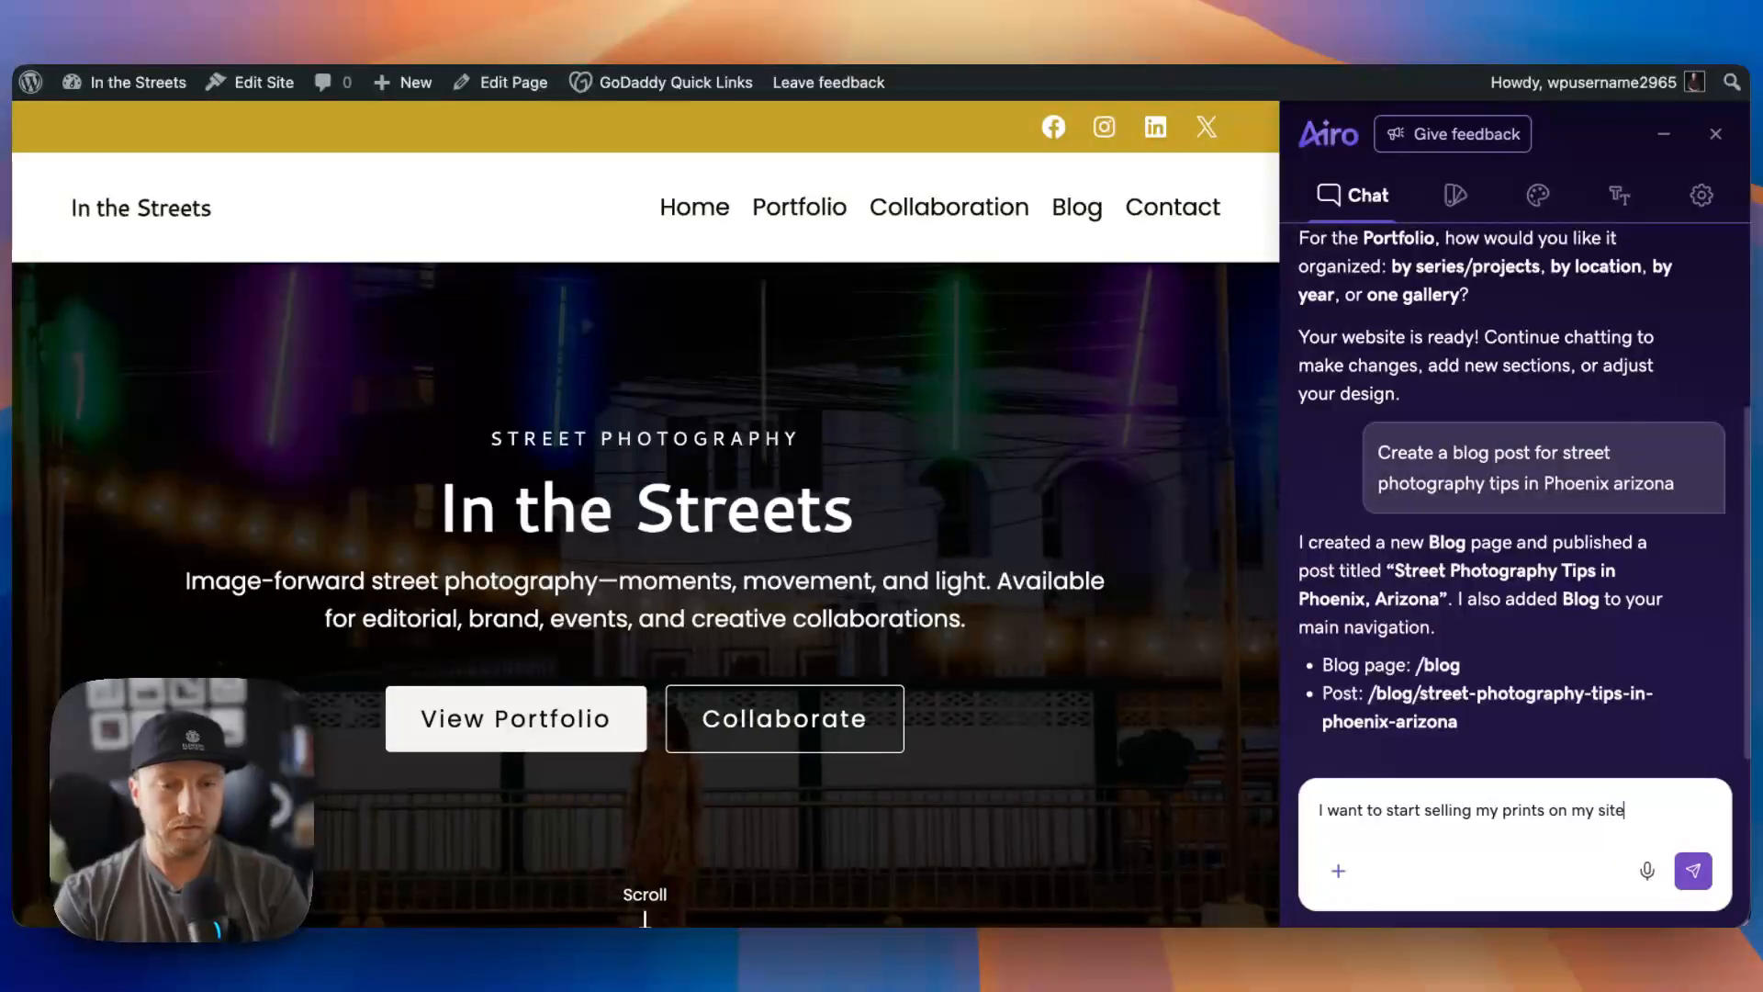
key(Return)
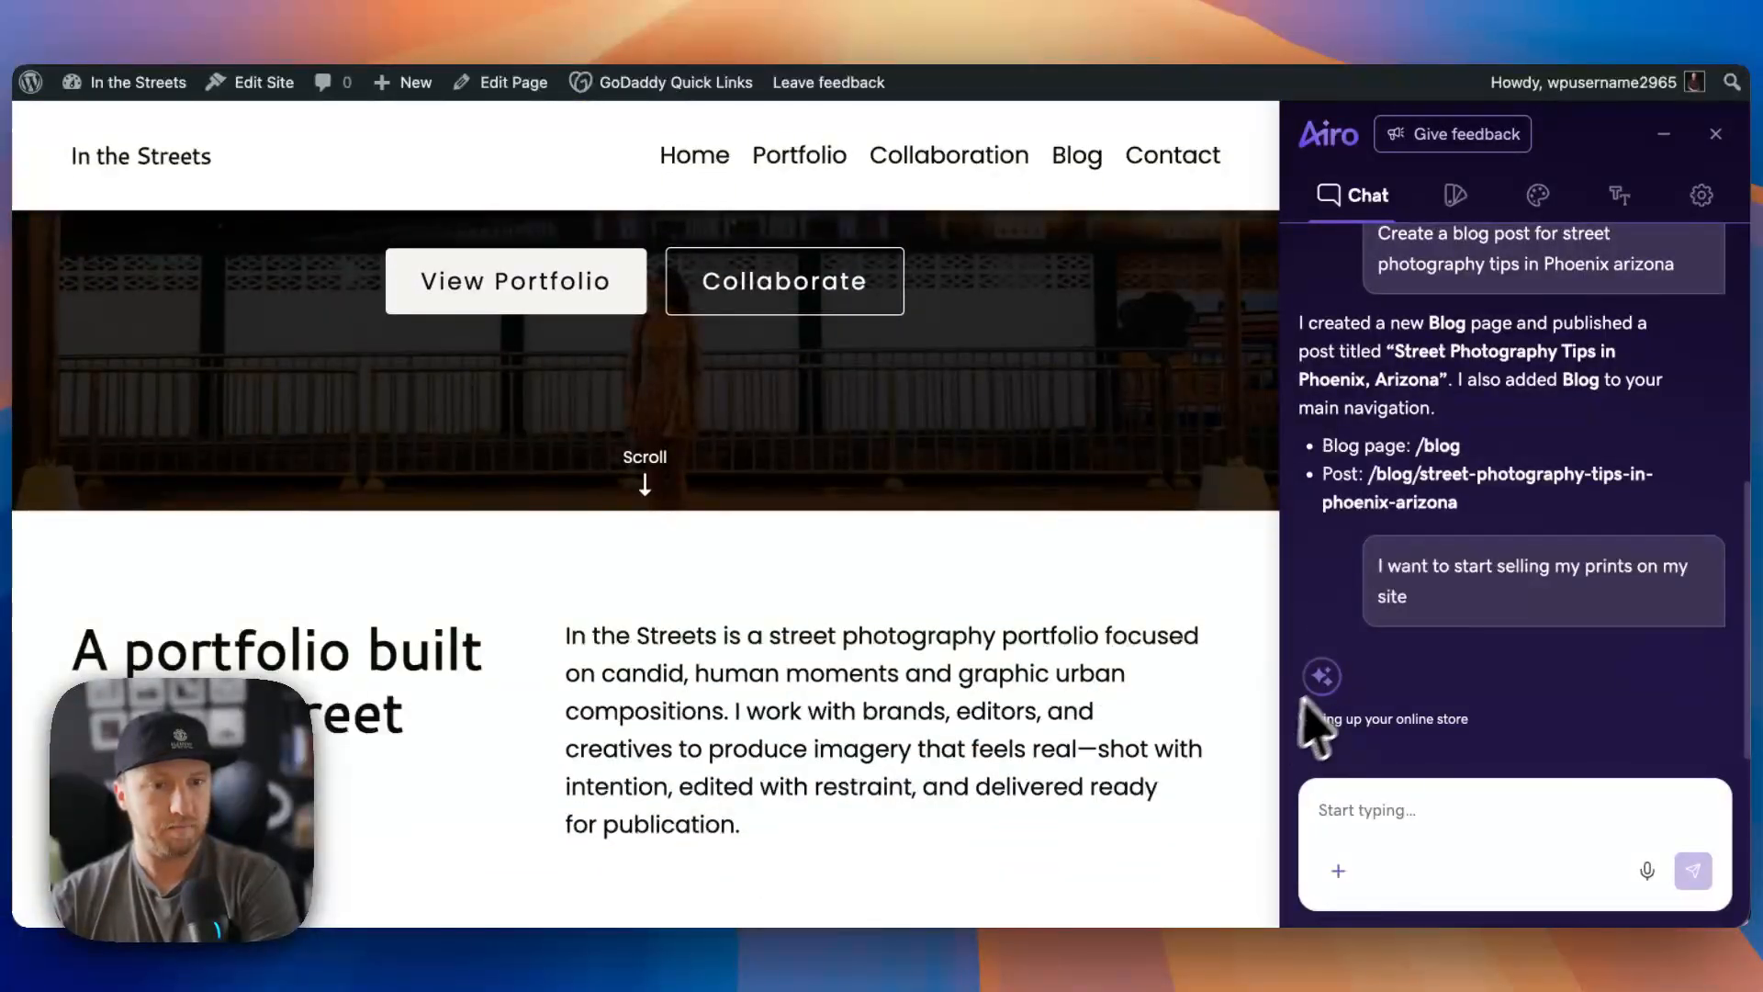
- Examine the home page's sections and navigation during and after the store setup, along with Airo's reply
scroll(958, 769, down, 18)
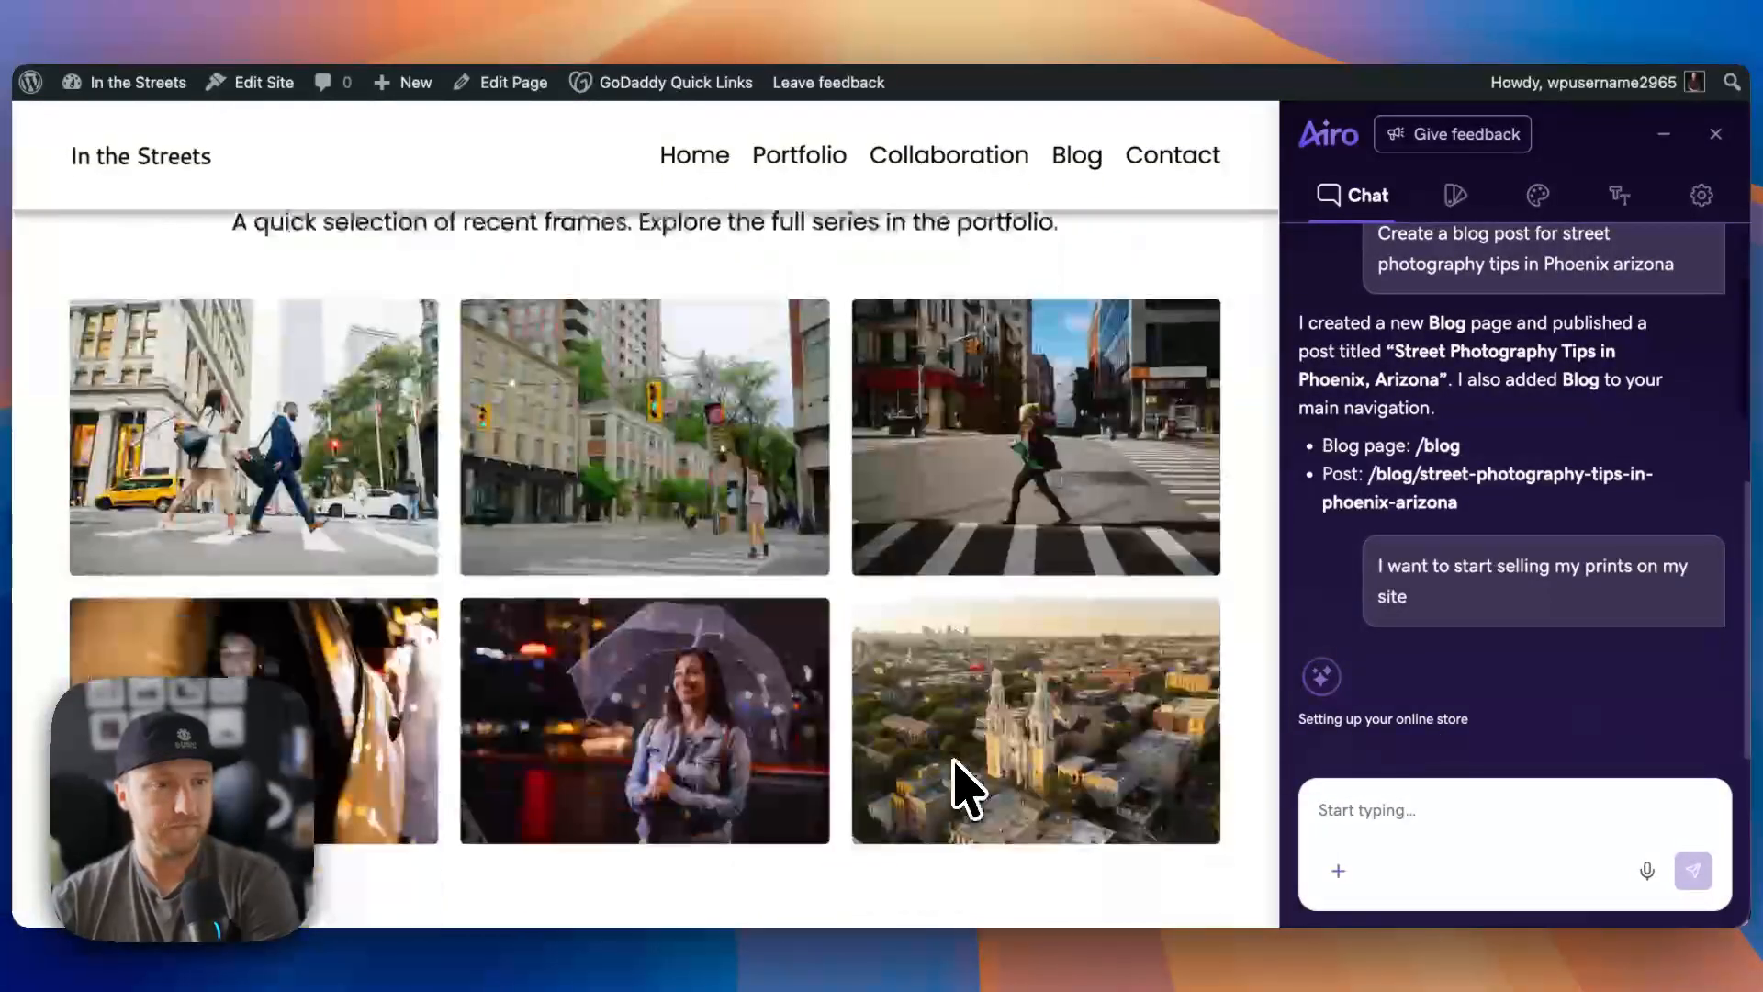
scroll(645, 569, down, 12)
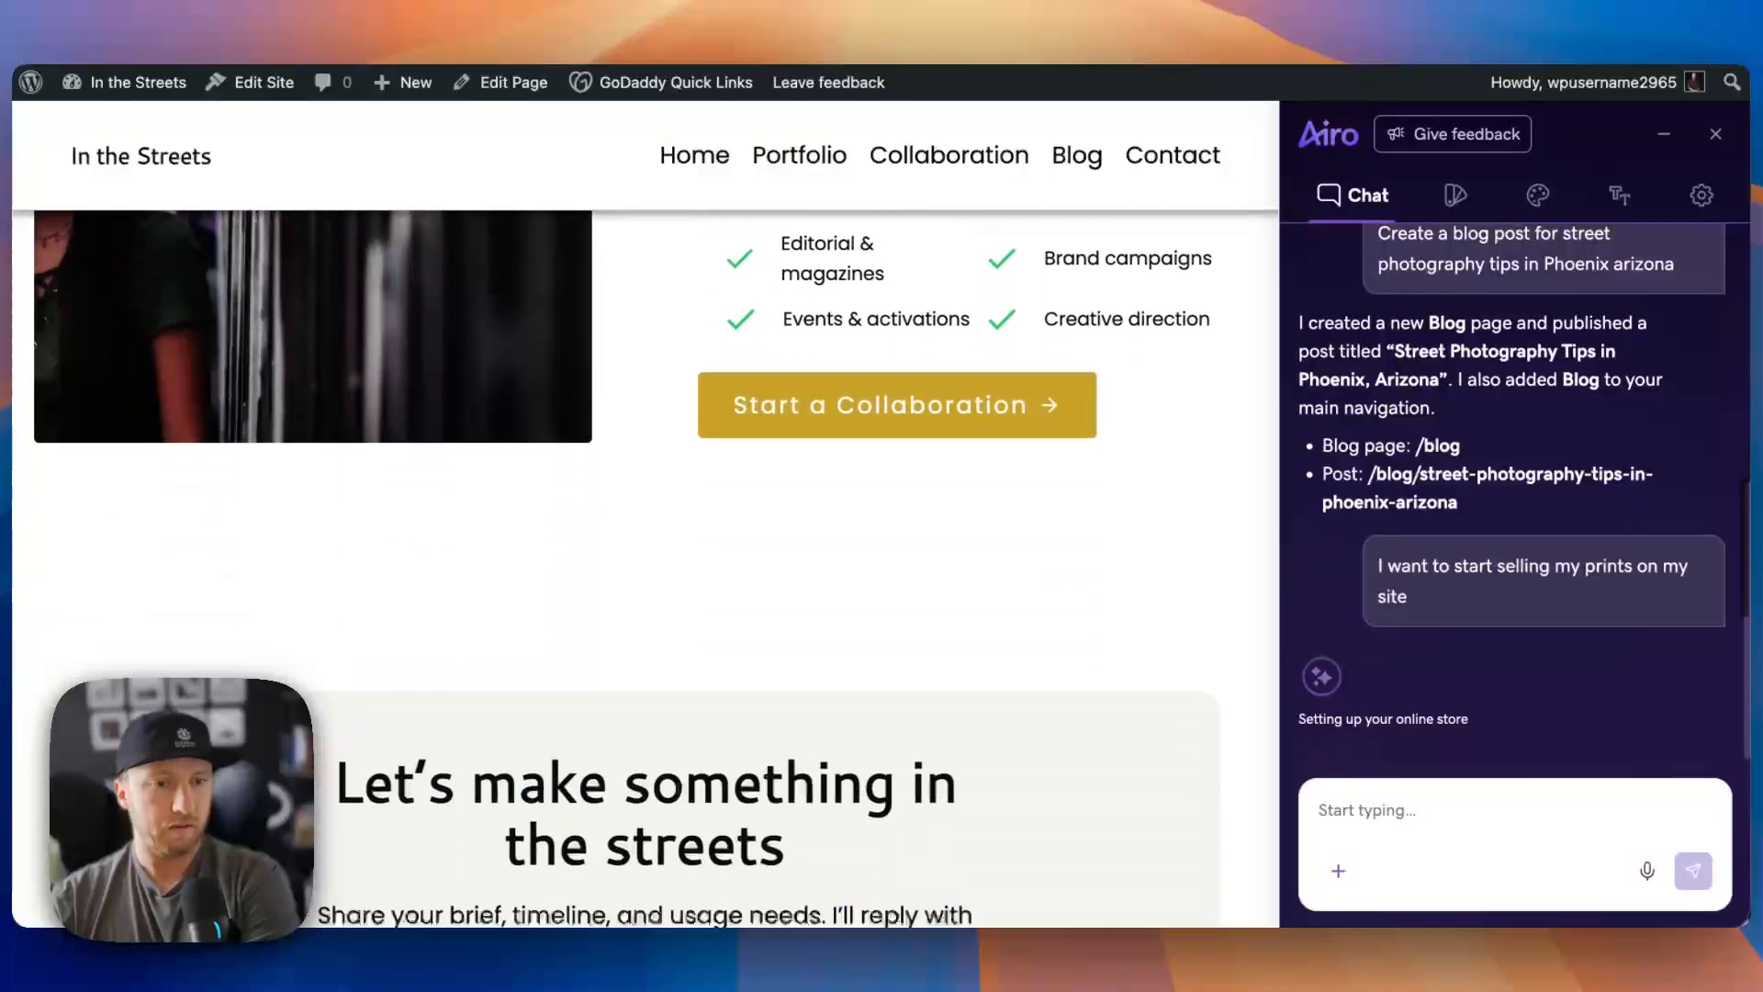
scroll(645, 569, down, 10)
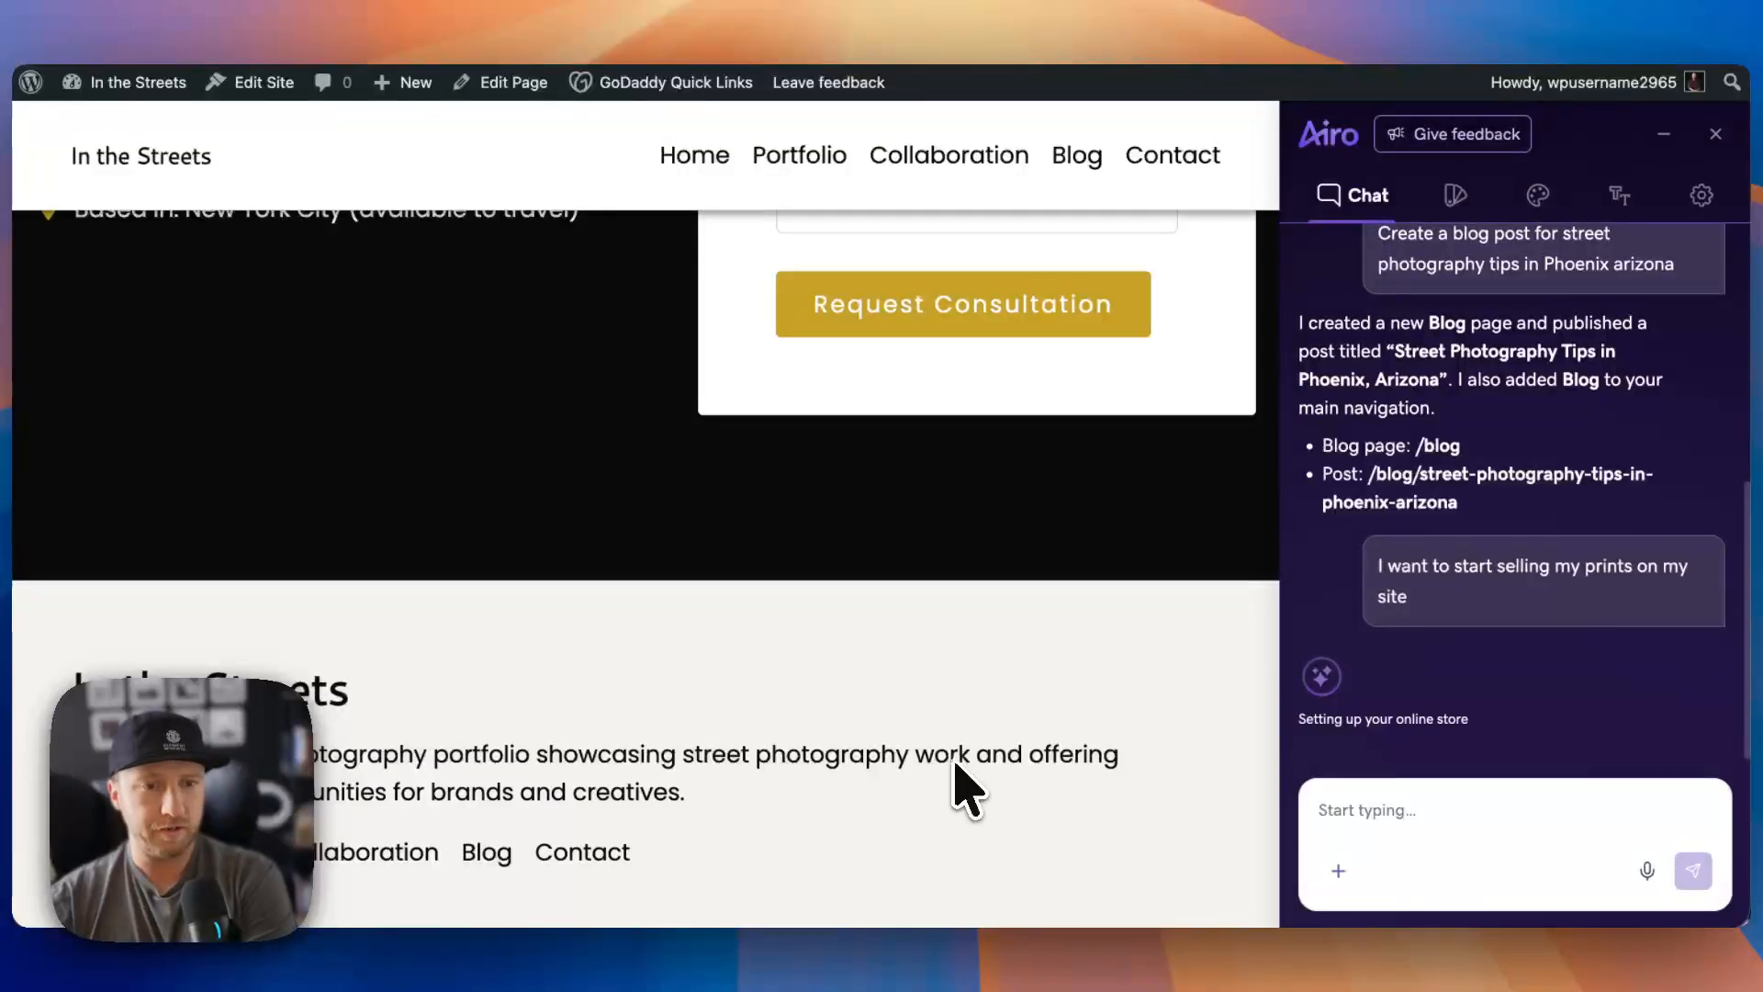
scroll(1083, 680, up, 20)
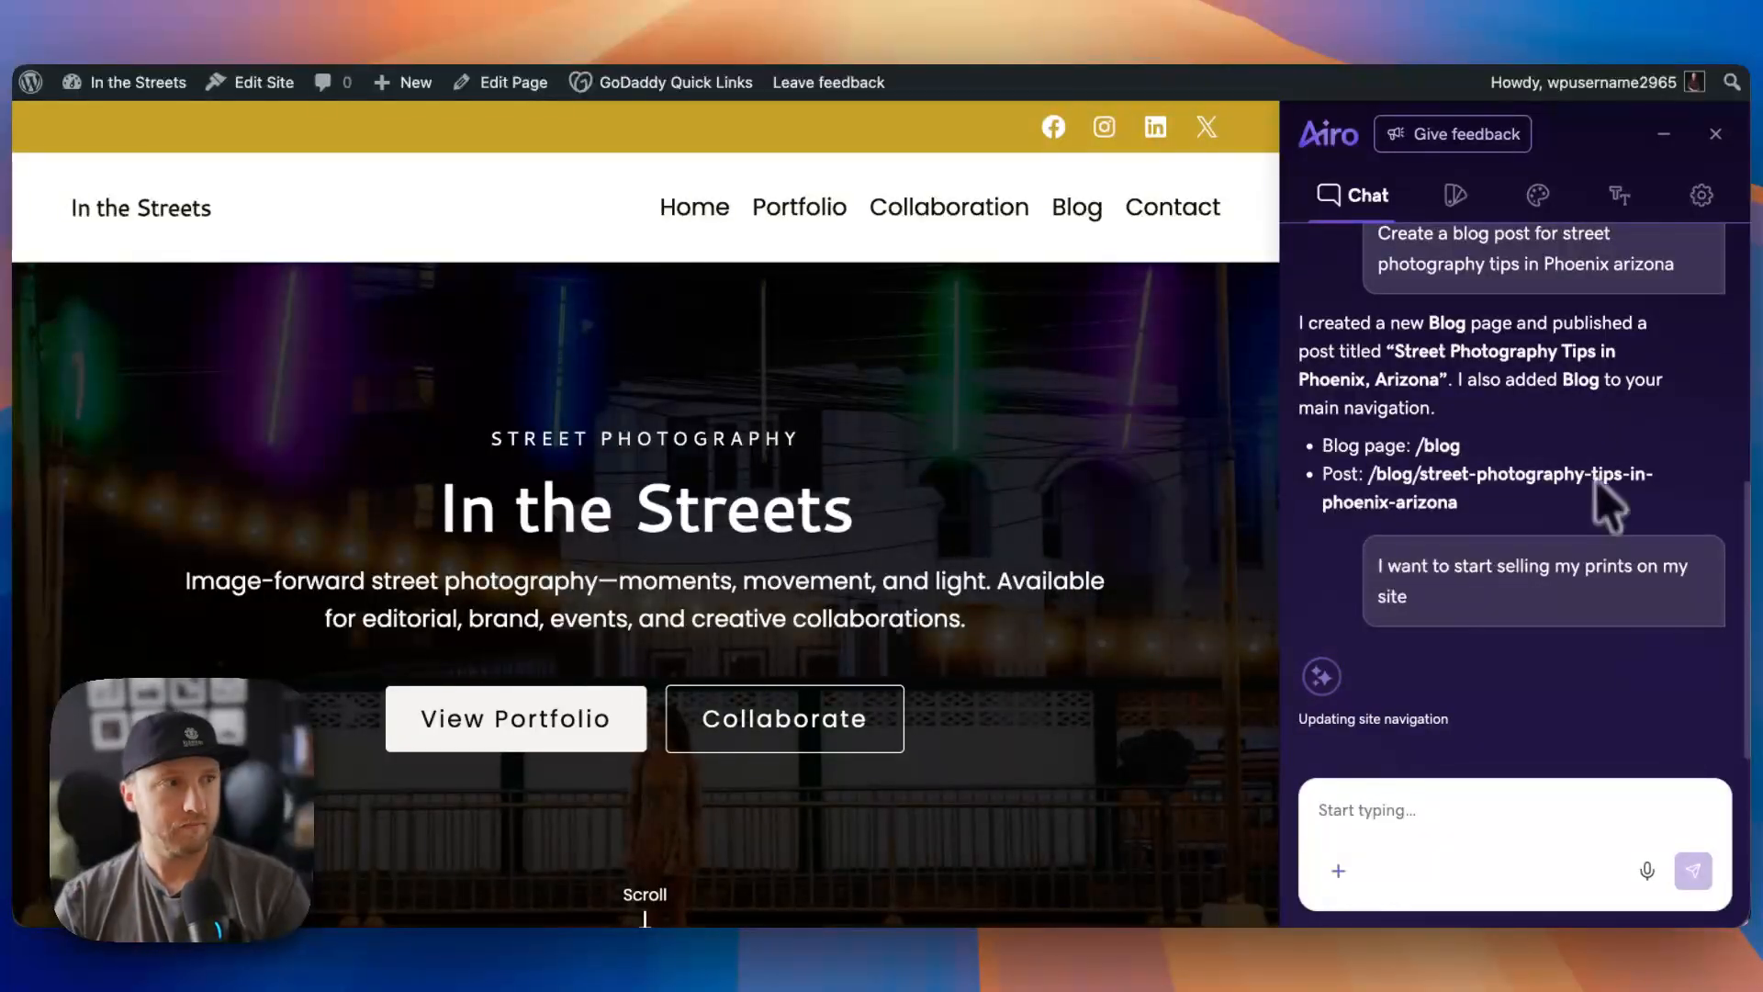
scroll(1010, 661, down, 7)
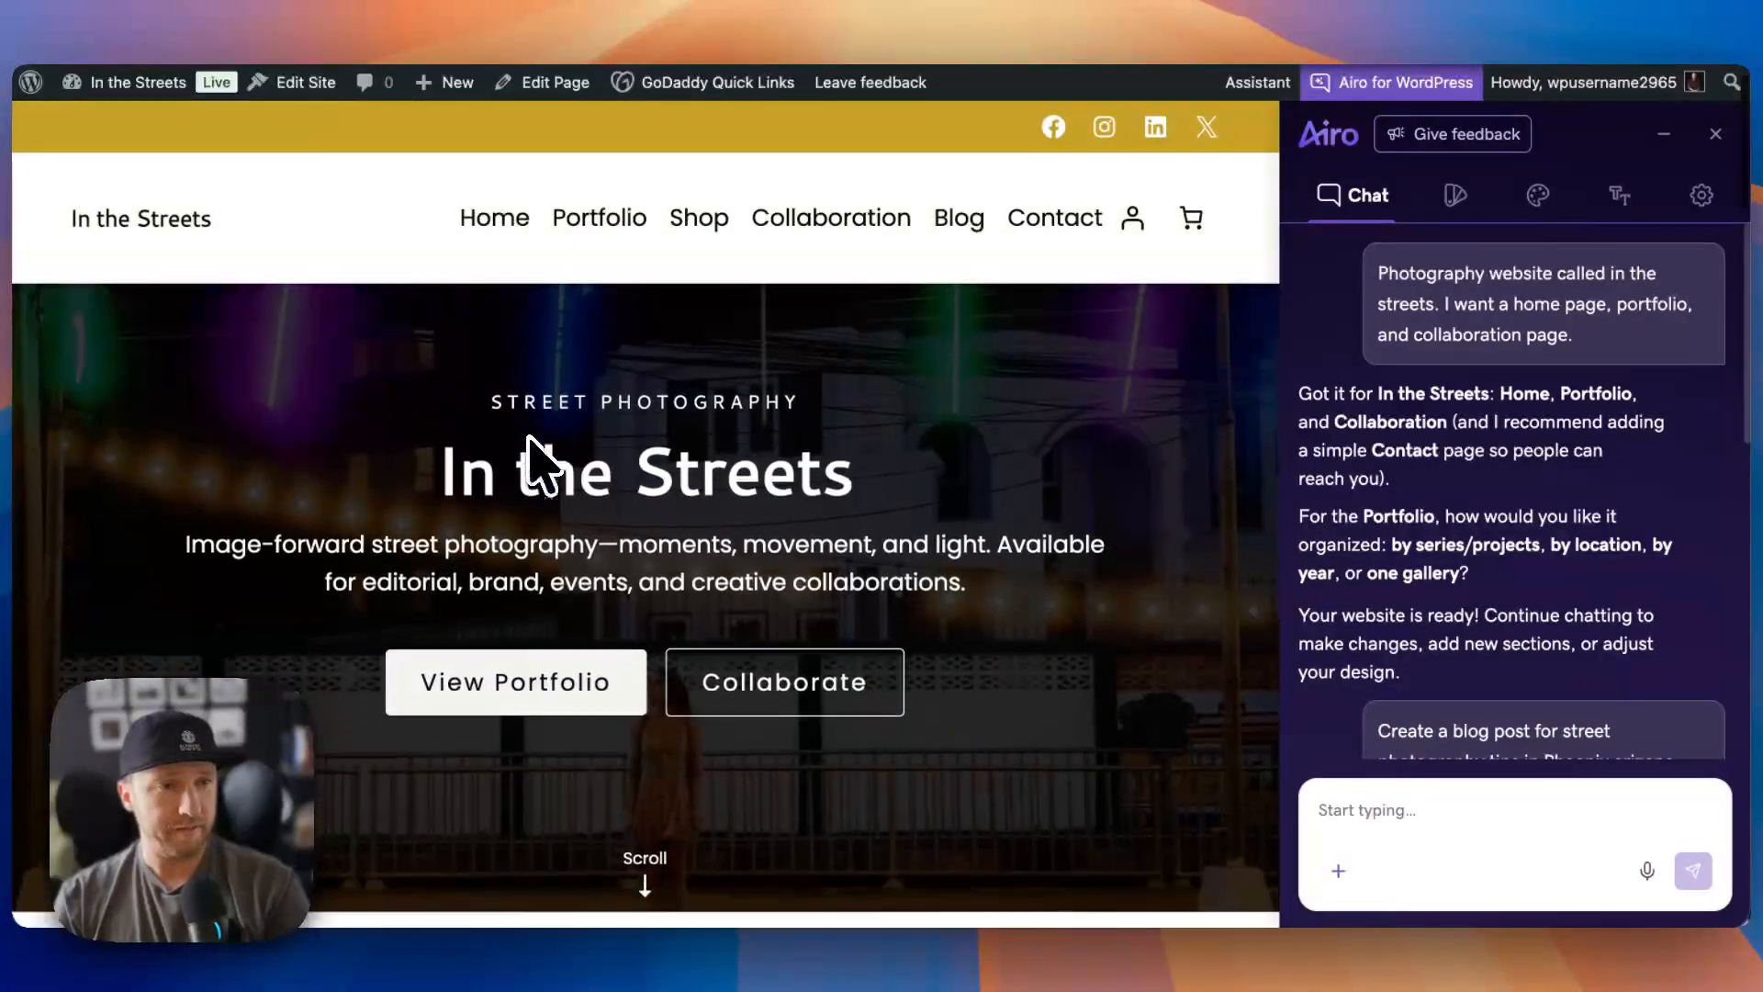
scroll(1416, 315, down, 10)
scroll(1050, 389, down, 6)
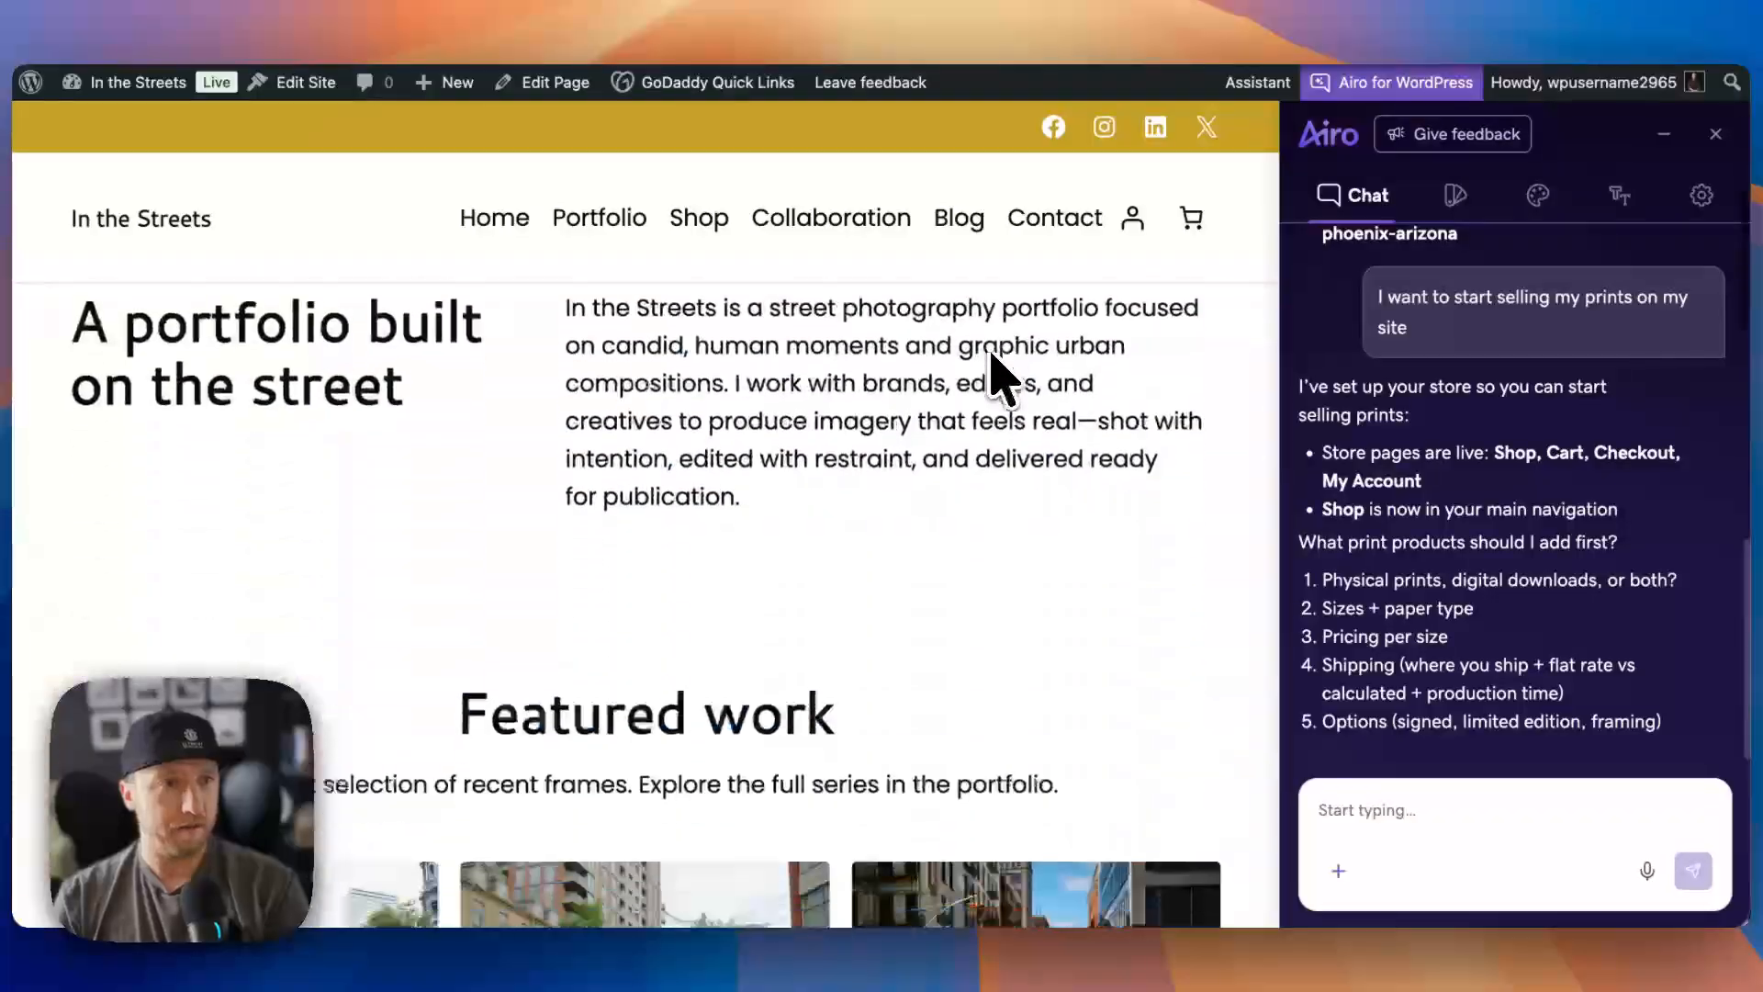
scroll(992, 354, down, 4)
scroll(991, 354, up, 12)
scroll(992, 353, down, 15)
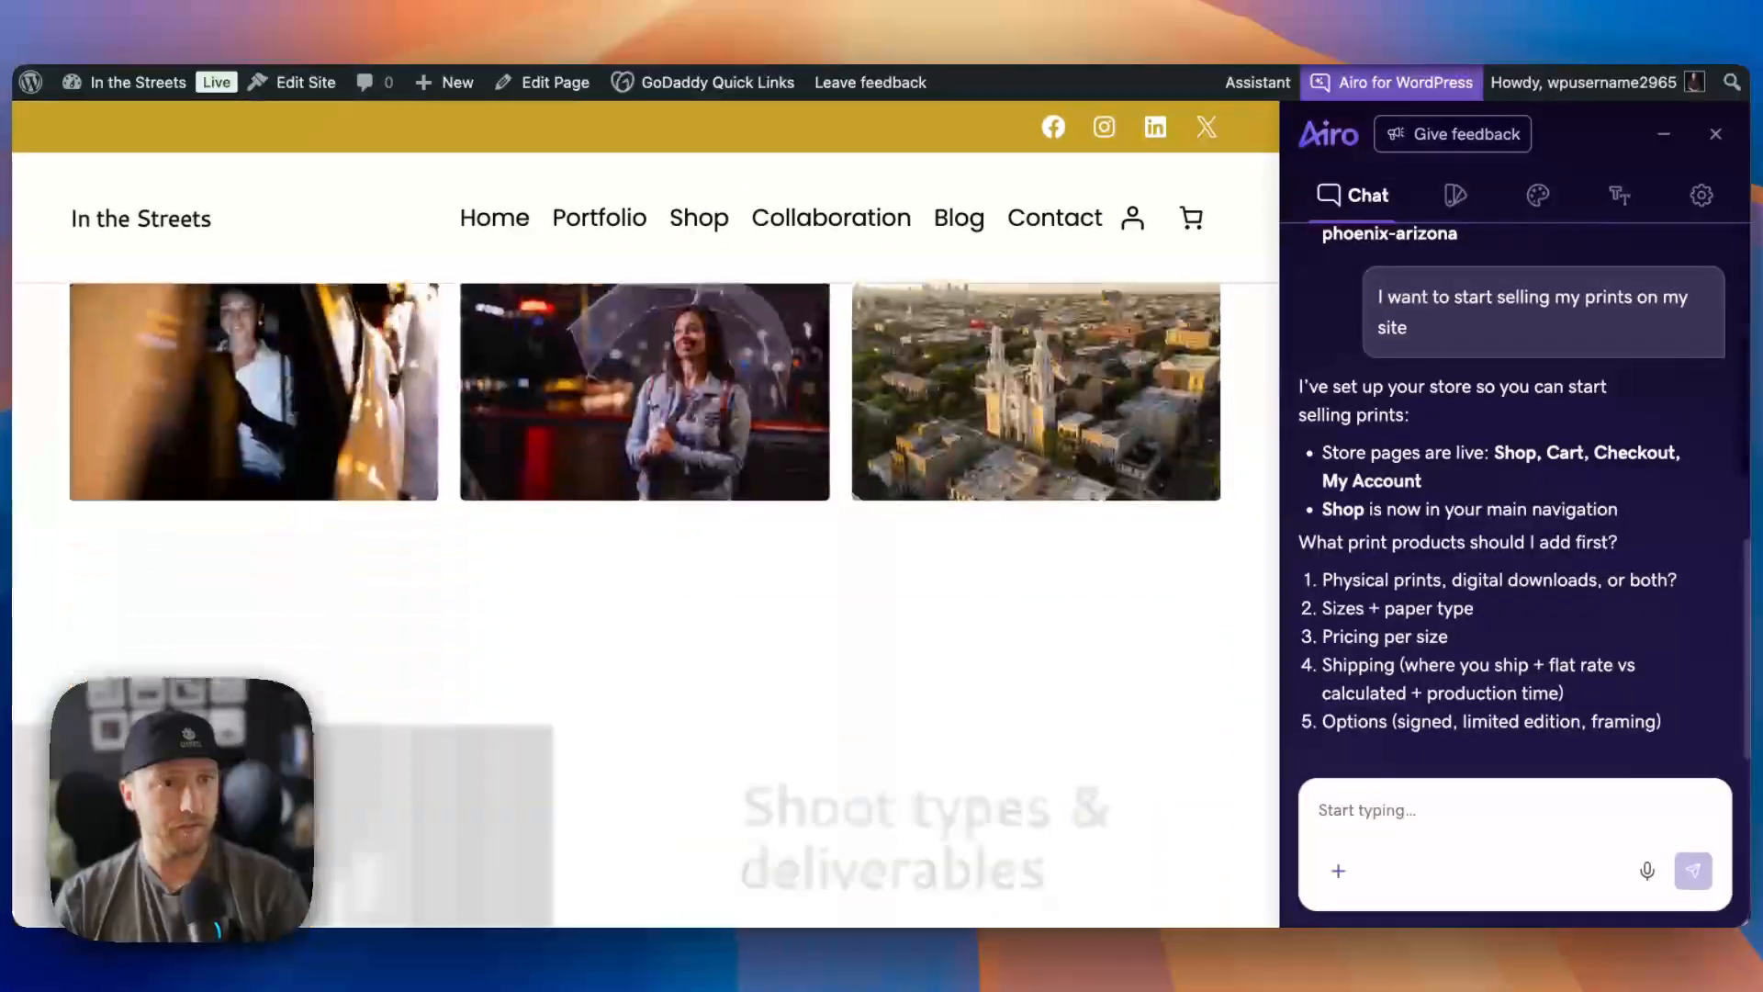
scroll(995, 374, up, 15)
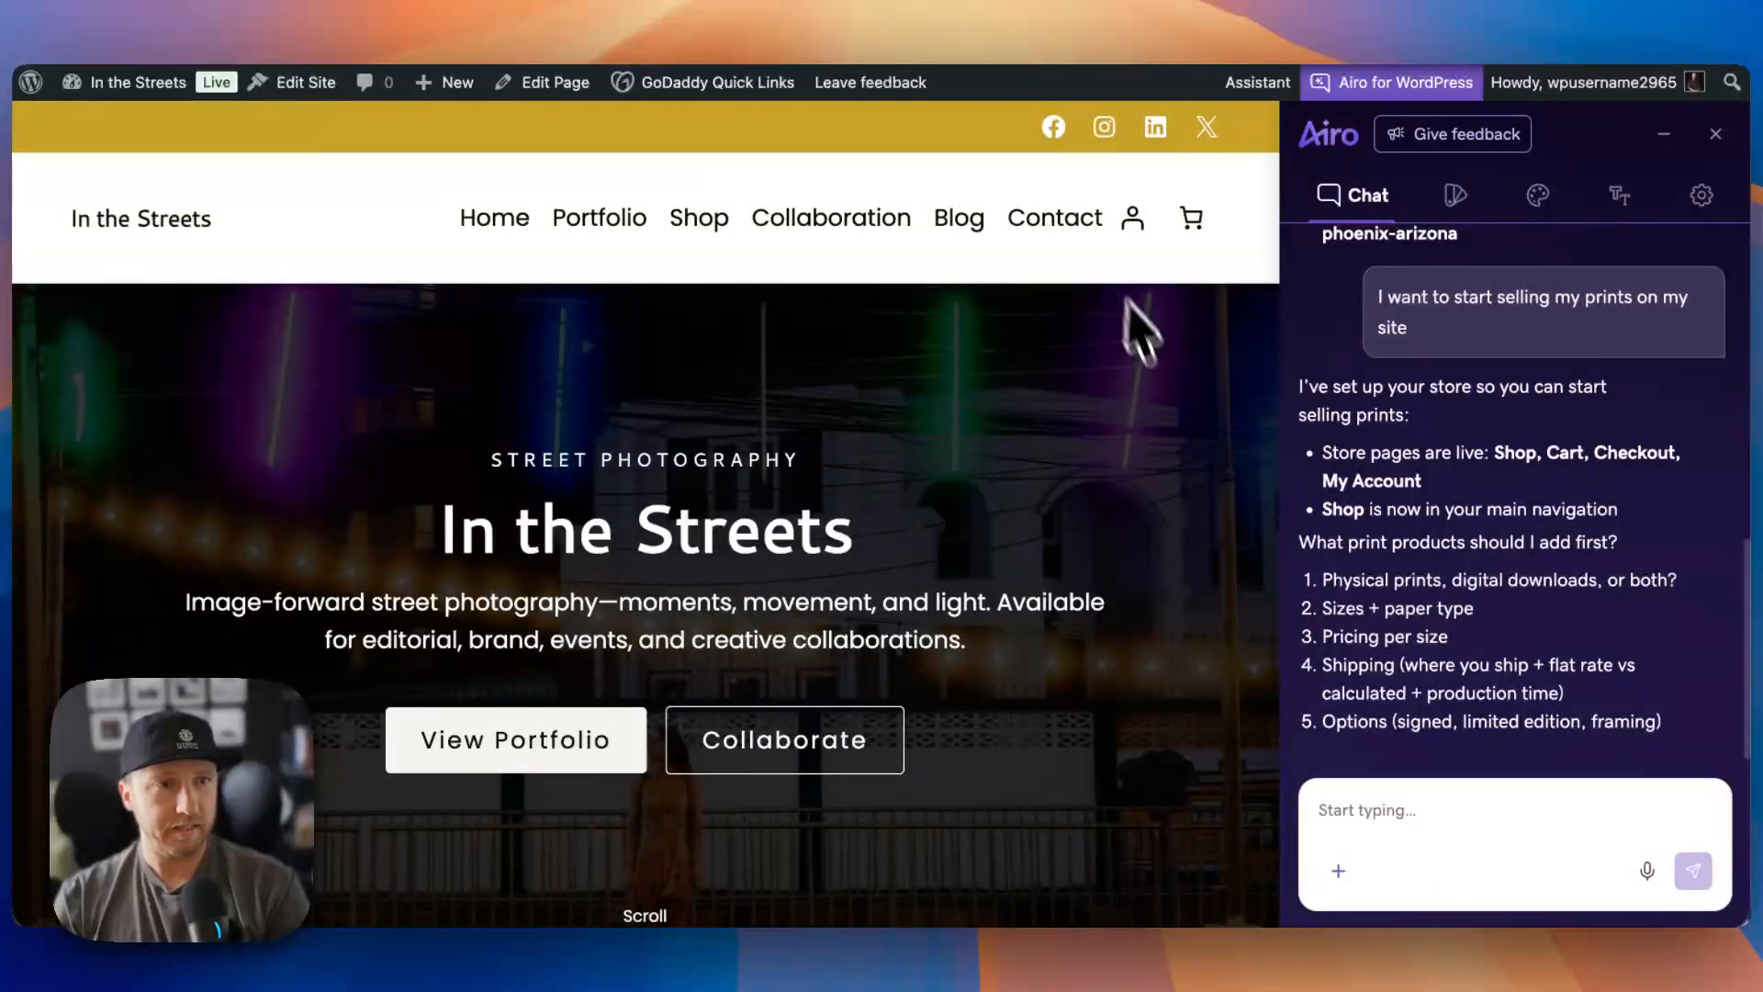
- Open the Shop page and send Airo the chat request "Add a couple example products for me"
click(697, 225)
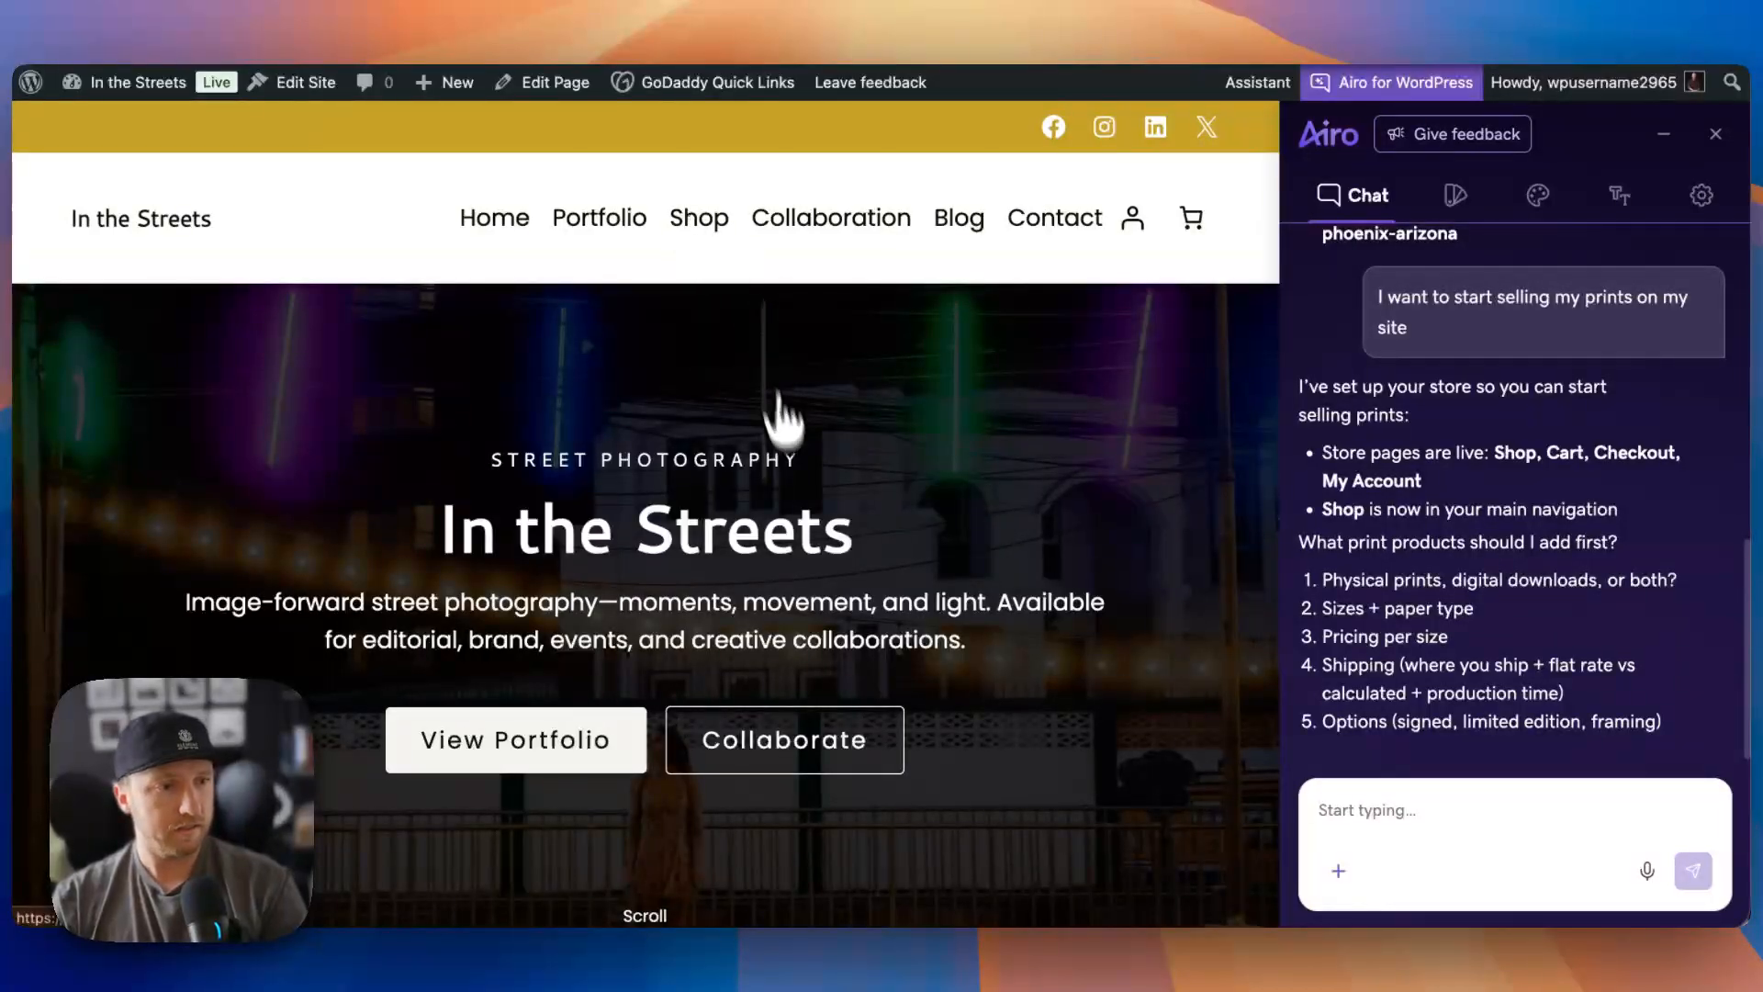
click(1389, 813)
text(q)
key(BackSpace)
text(a)
key(BackSpace)
text(Add a couple example product)
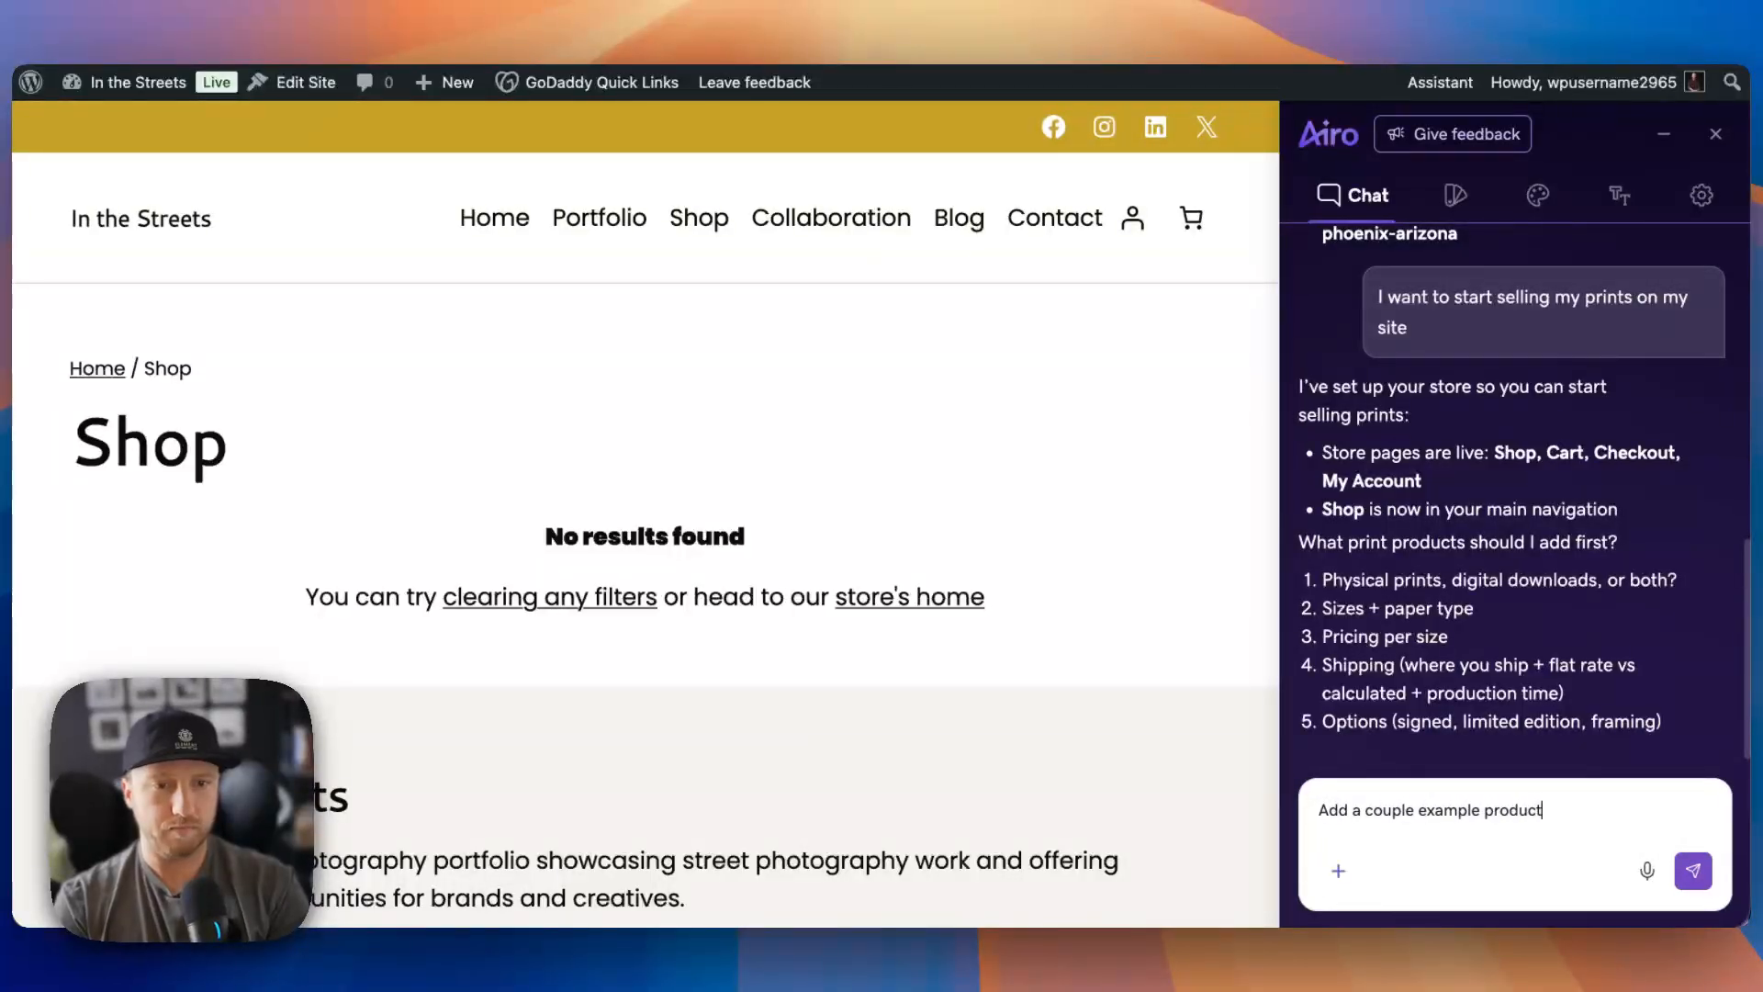
key(Return)
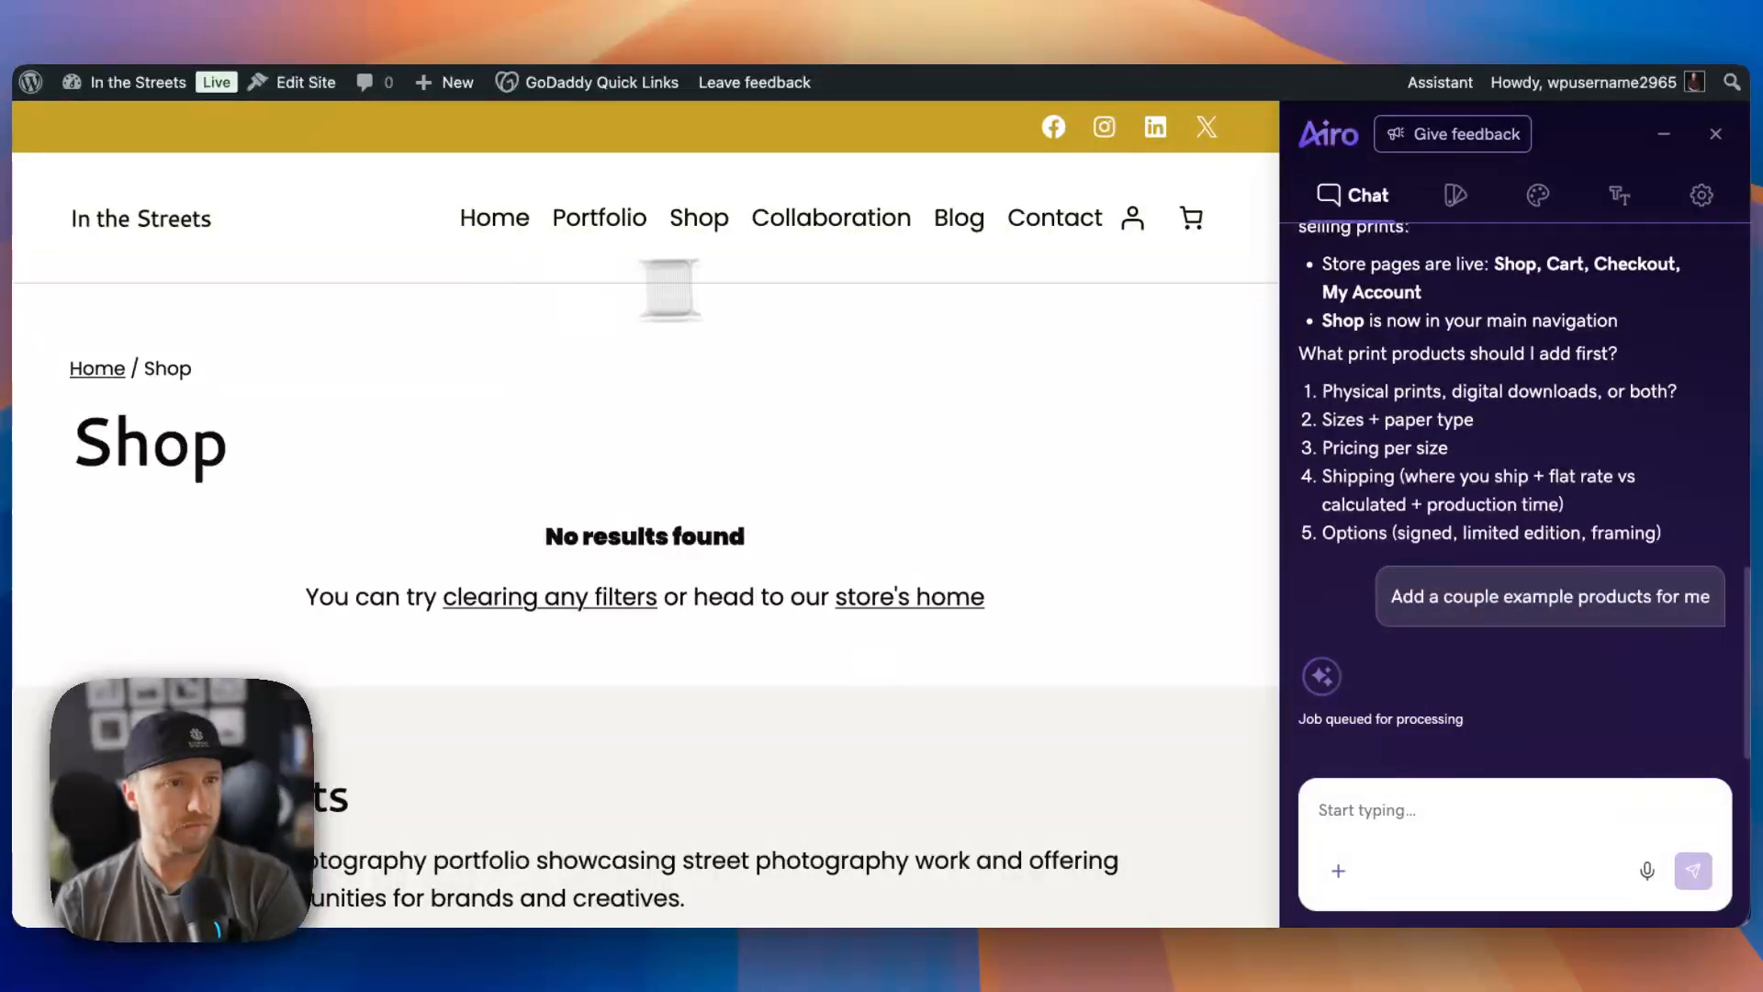
- Open the shopping cart and minimize the Airo assistant to view the cart in full
click(1189, 225)
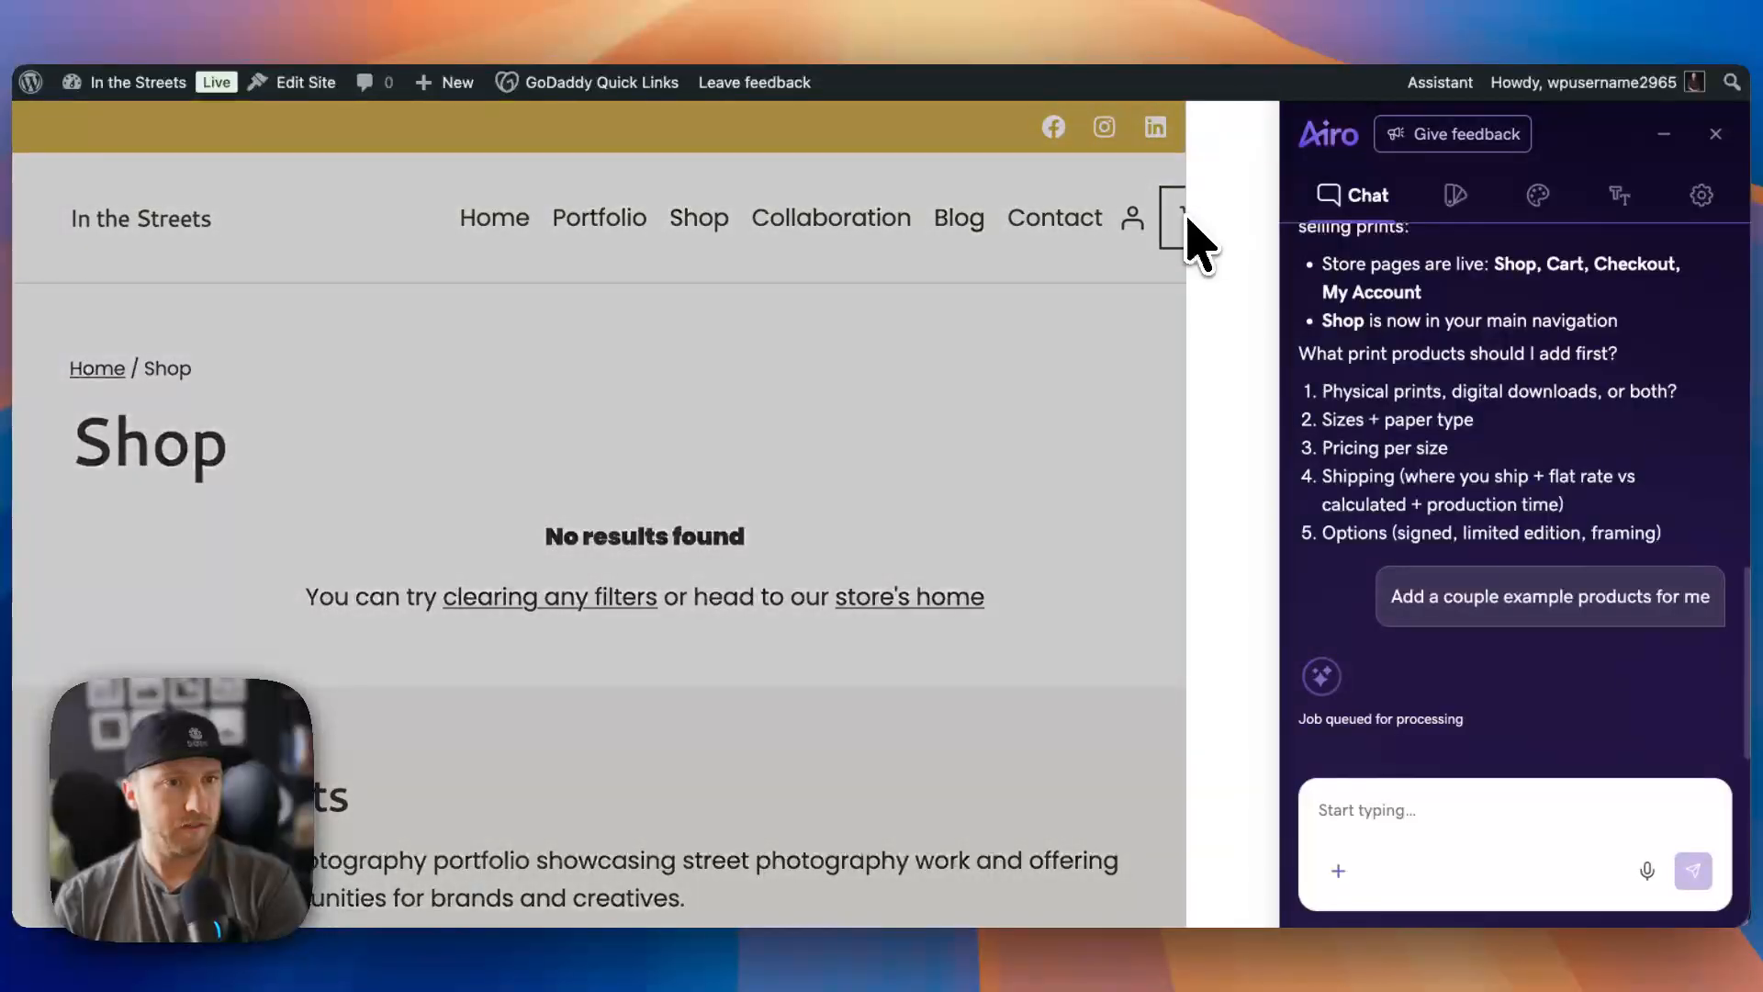
click(1663, 136)
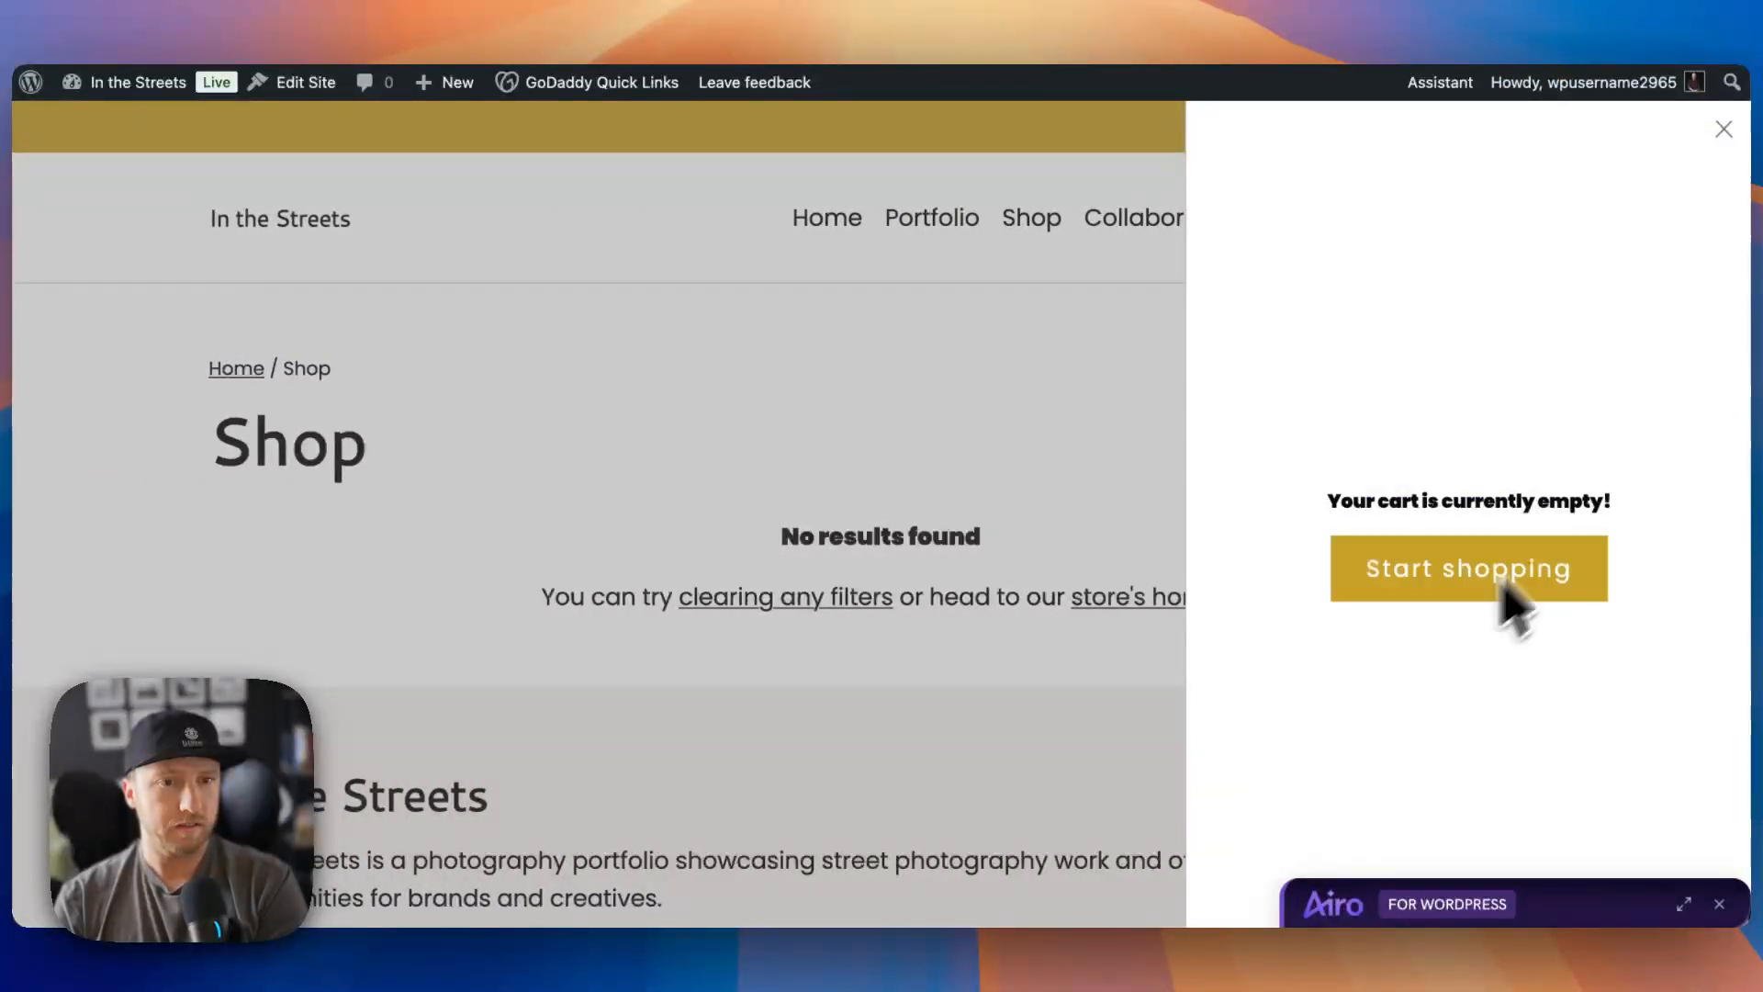
- Close the empty shopping cart, restore the Airo assistant, and open the customer account page to view its dashboard
click(1723, 131)
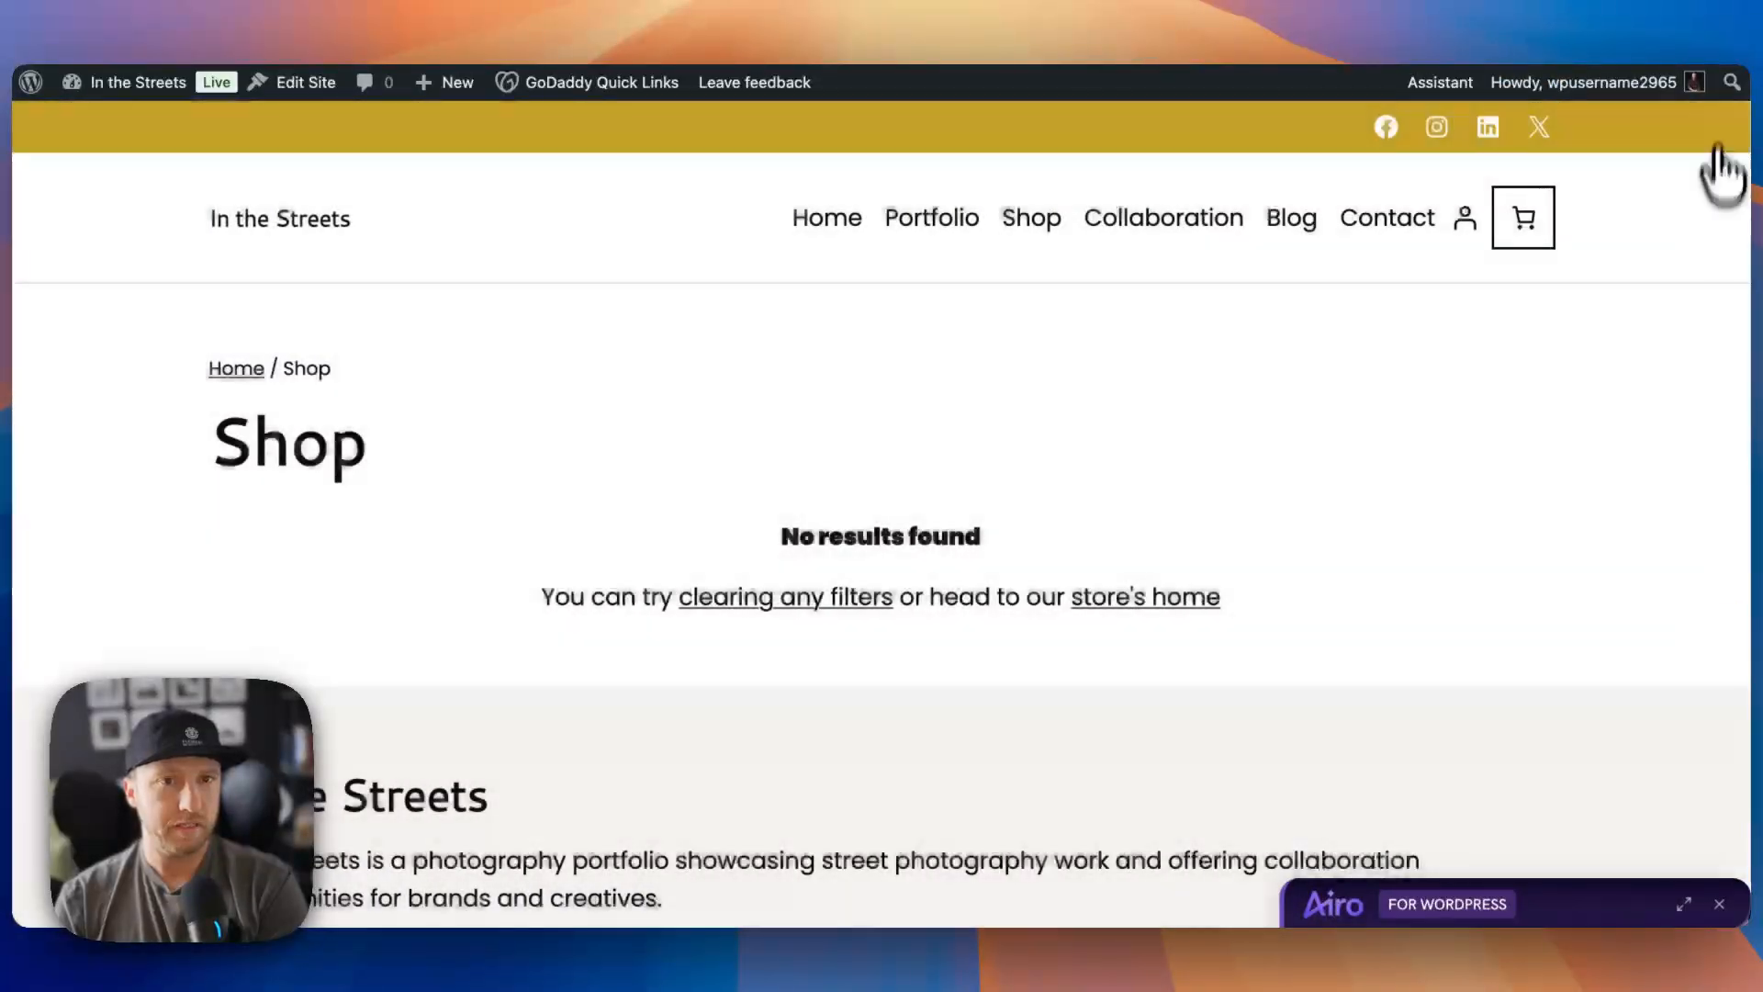
click(1614, 914)
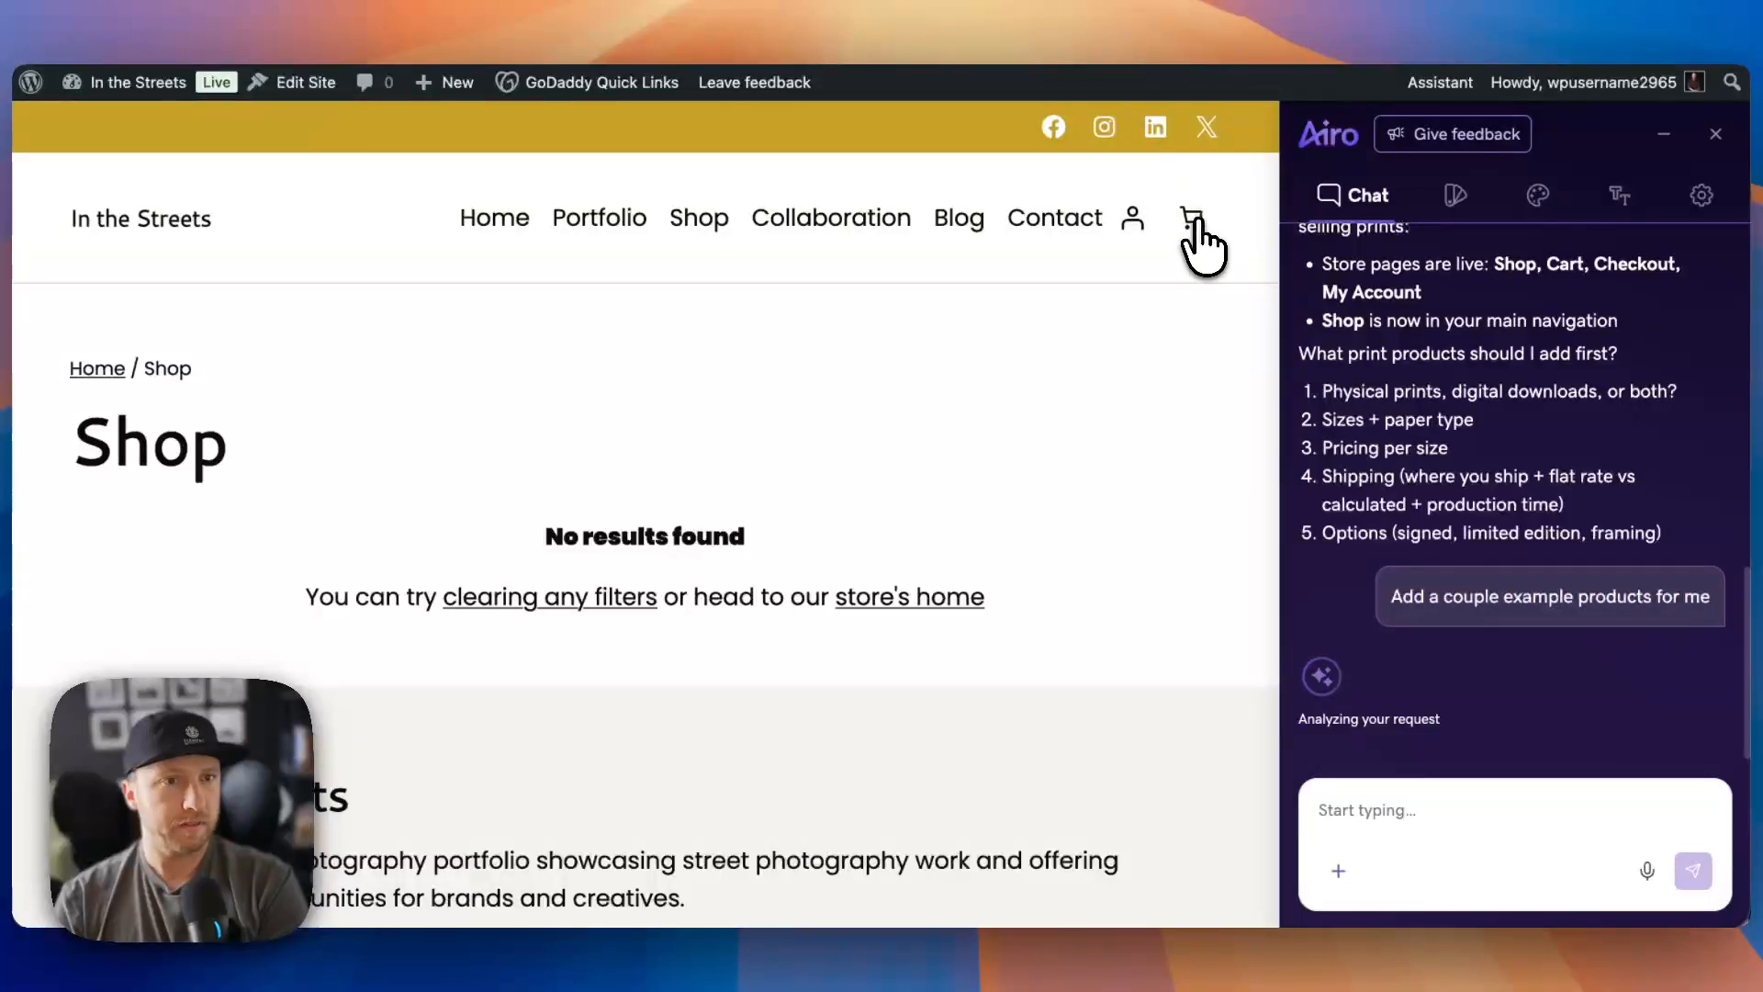
click(1132, 225)
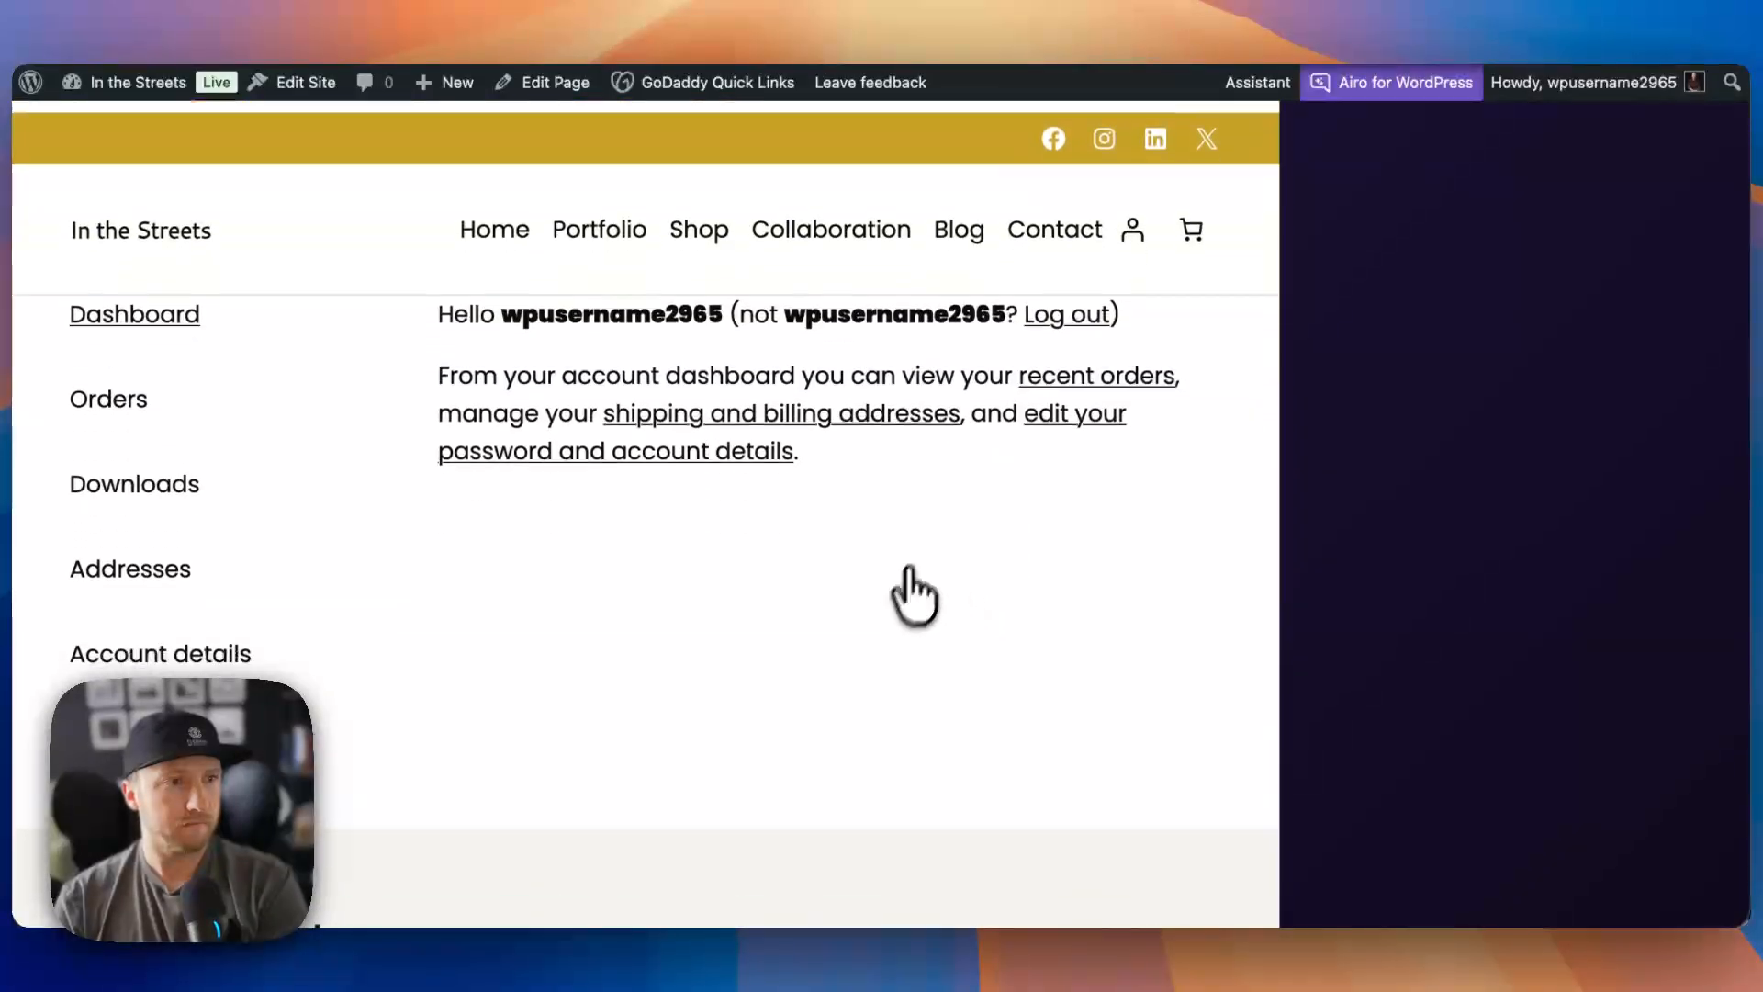
- Return to the site's home page and send Airo the chat request "Add a woocommerce pattern to the home page too"
click(510, 220)
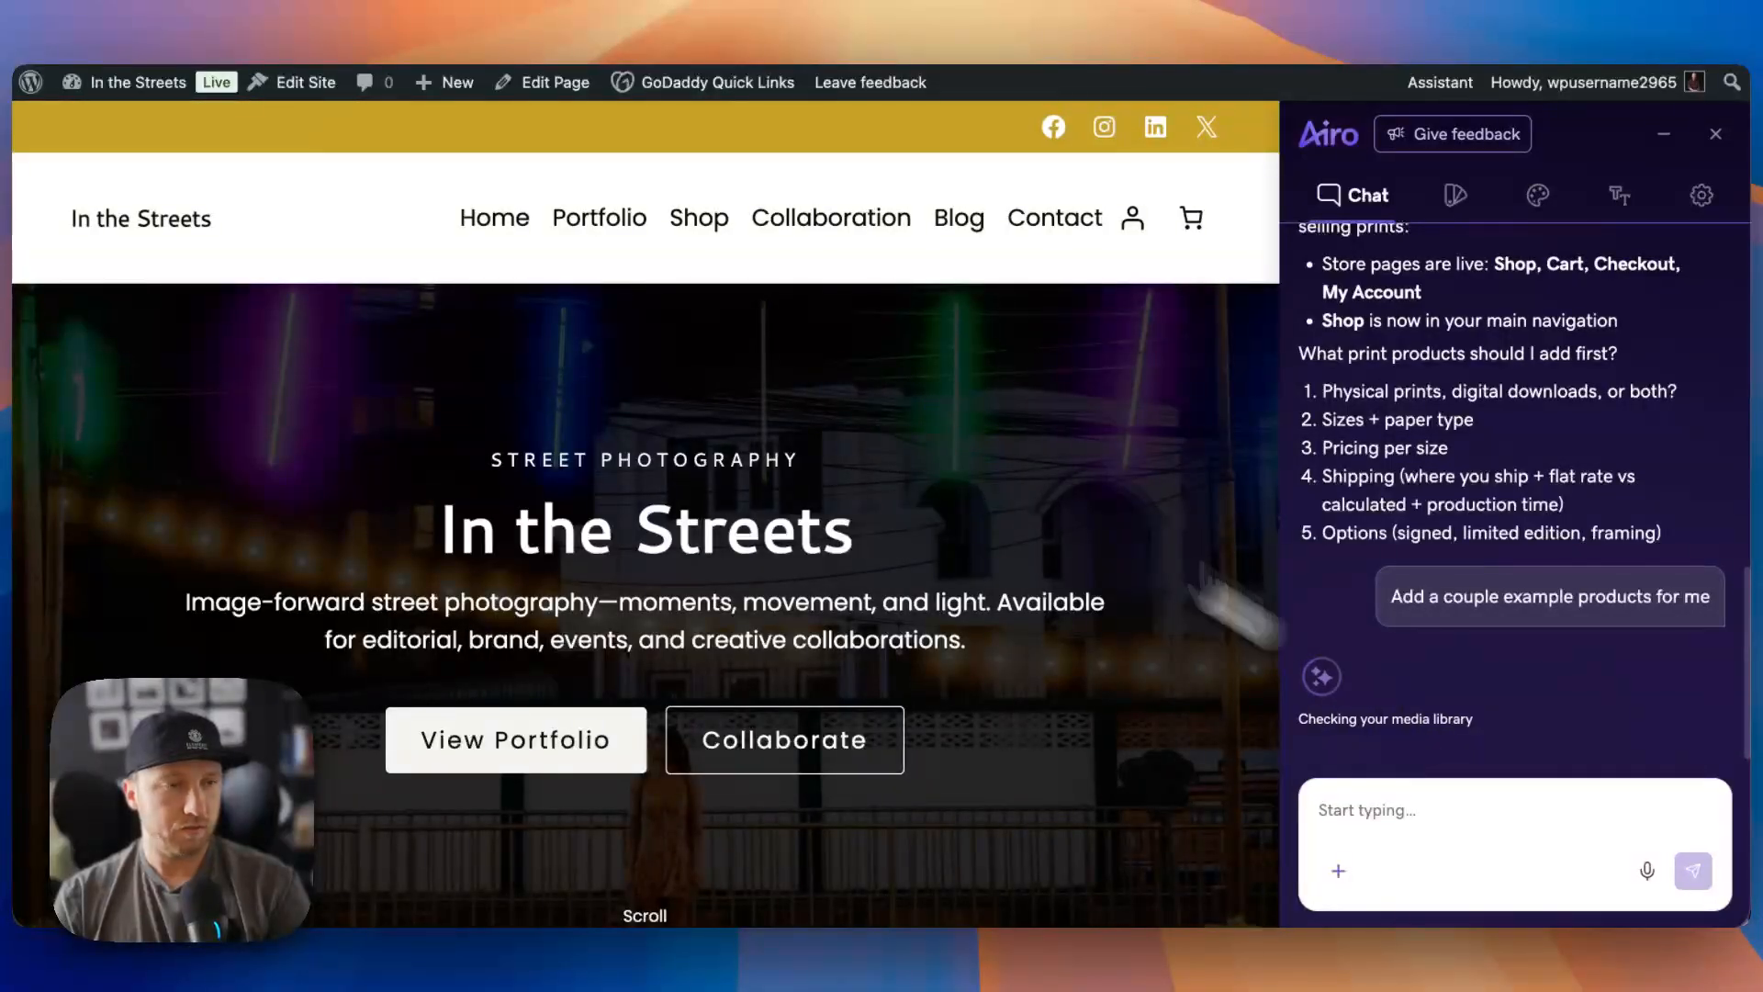
mouse_move(170, 92)
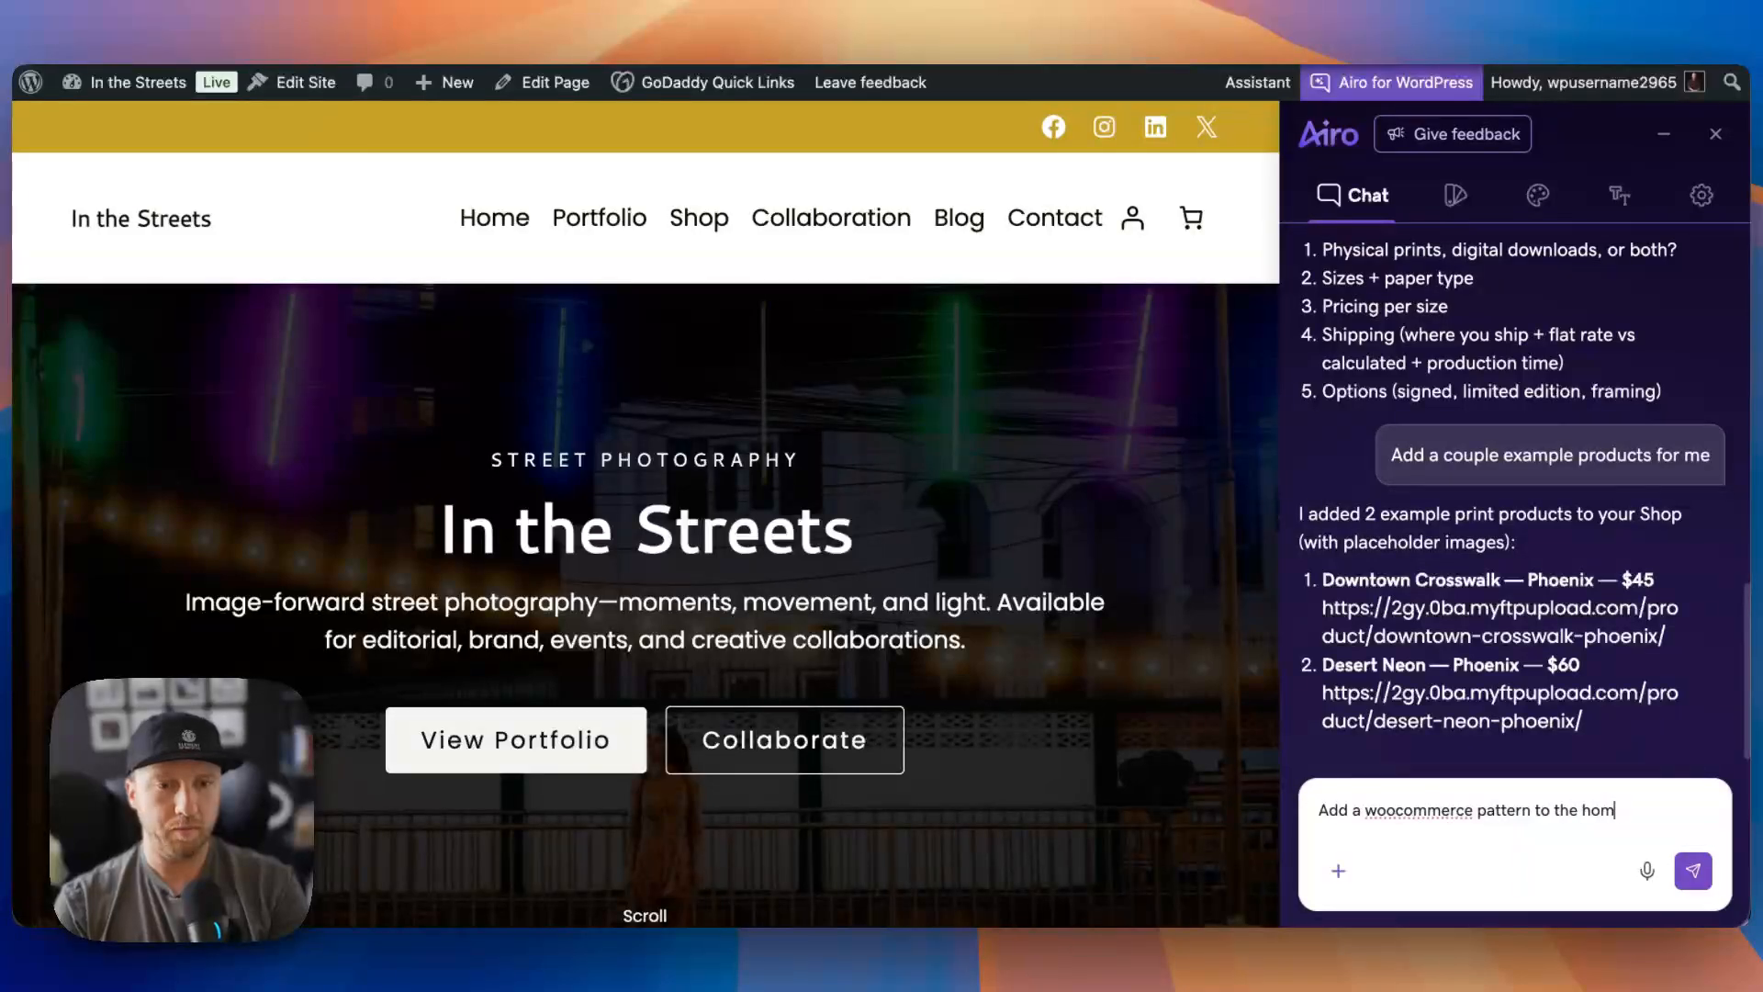
text(o)
key(Return)
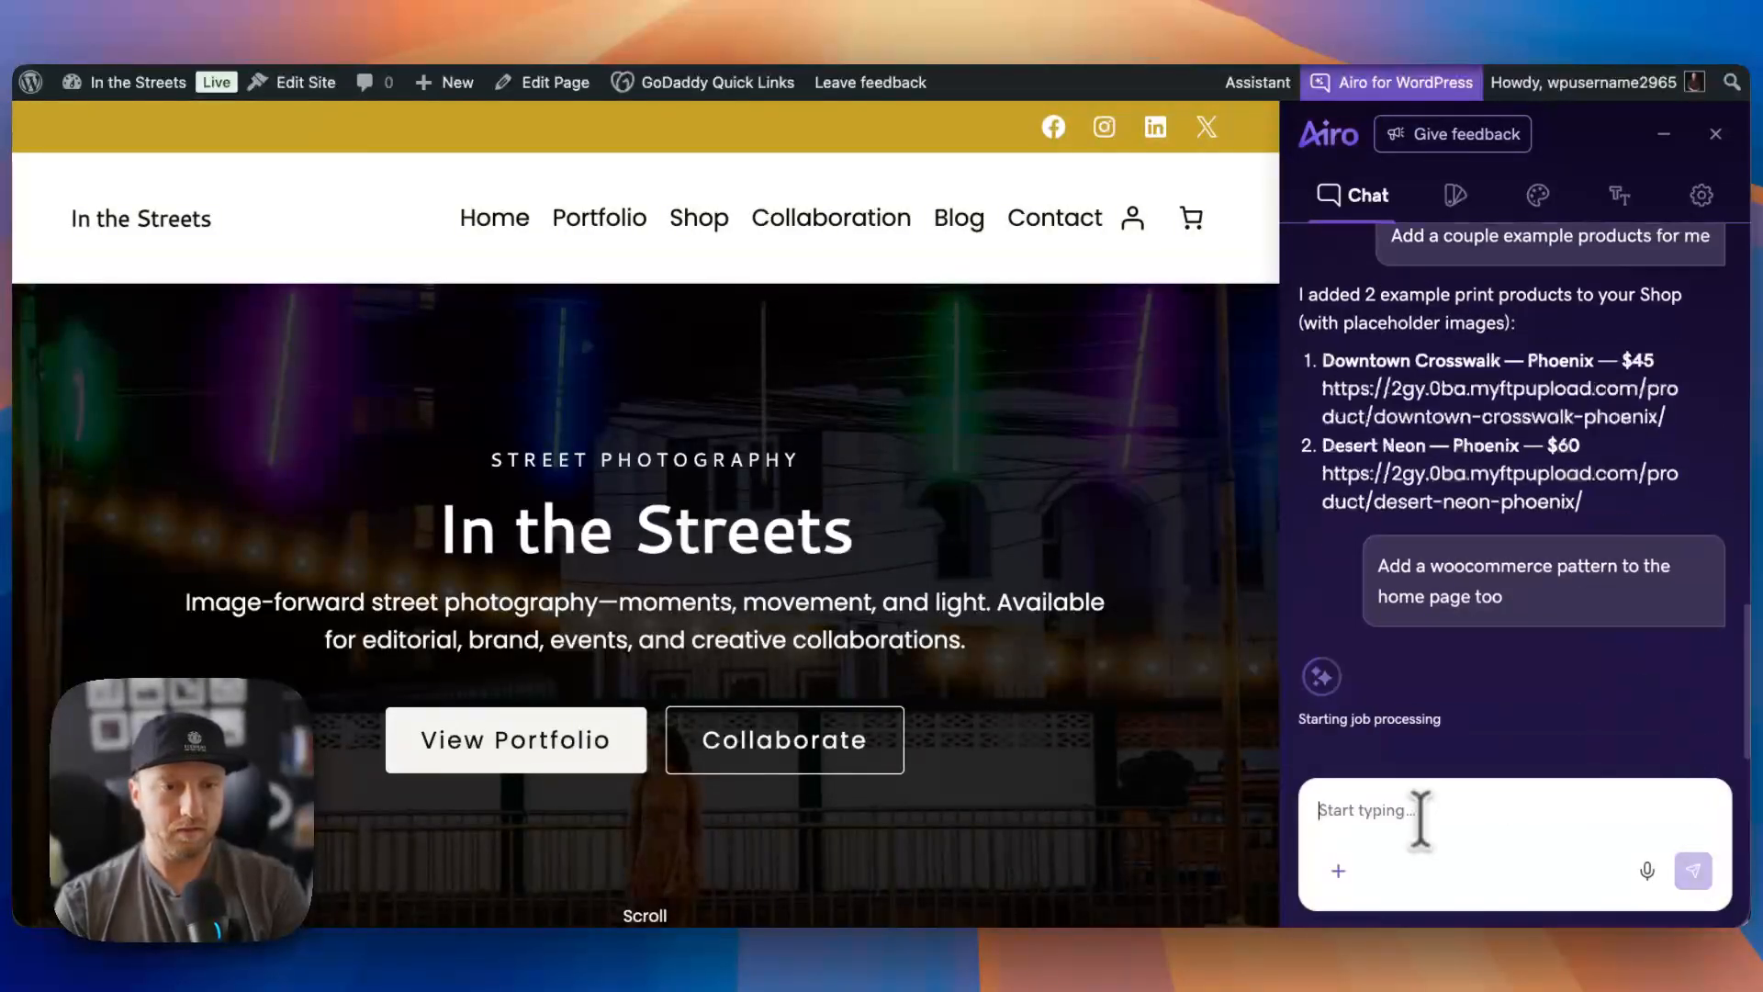
- Open the Shop page and examine the two example print products
click(699, 220)
scroll(734, 349, down, 5)
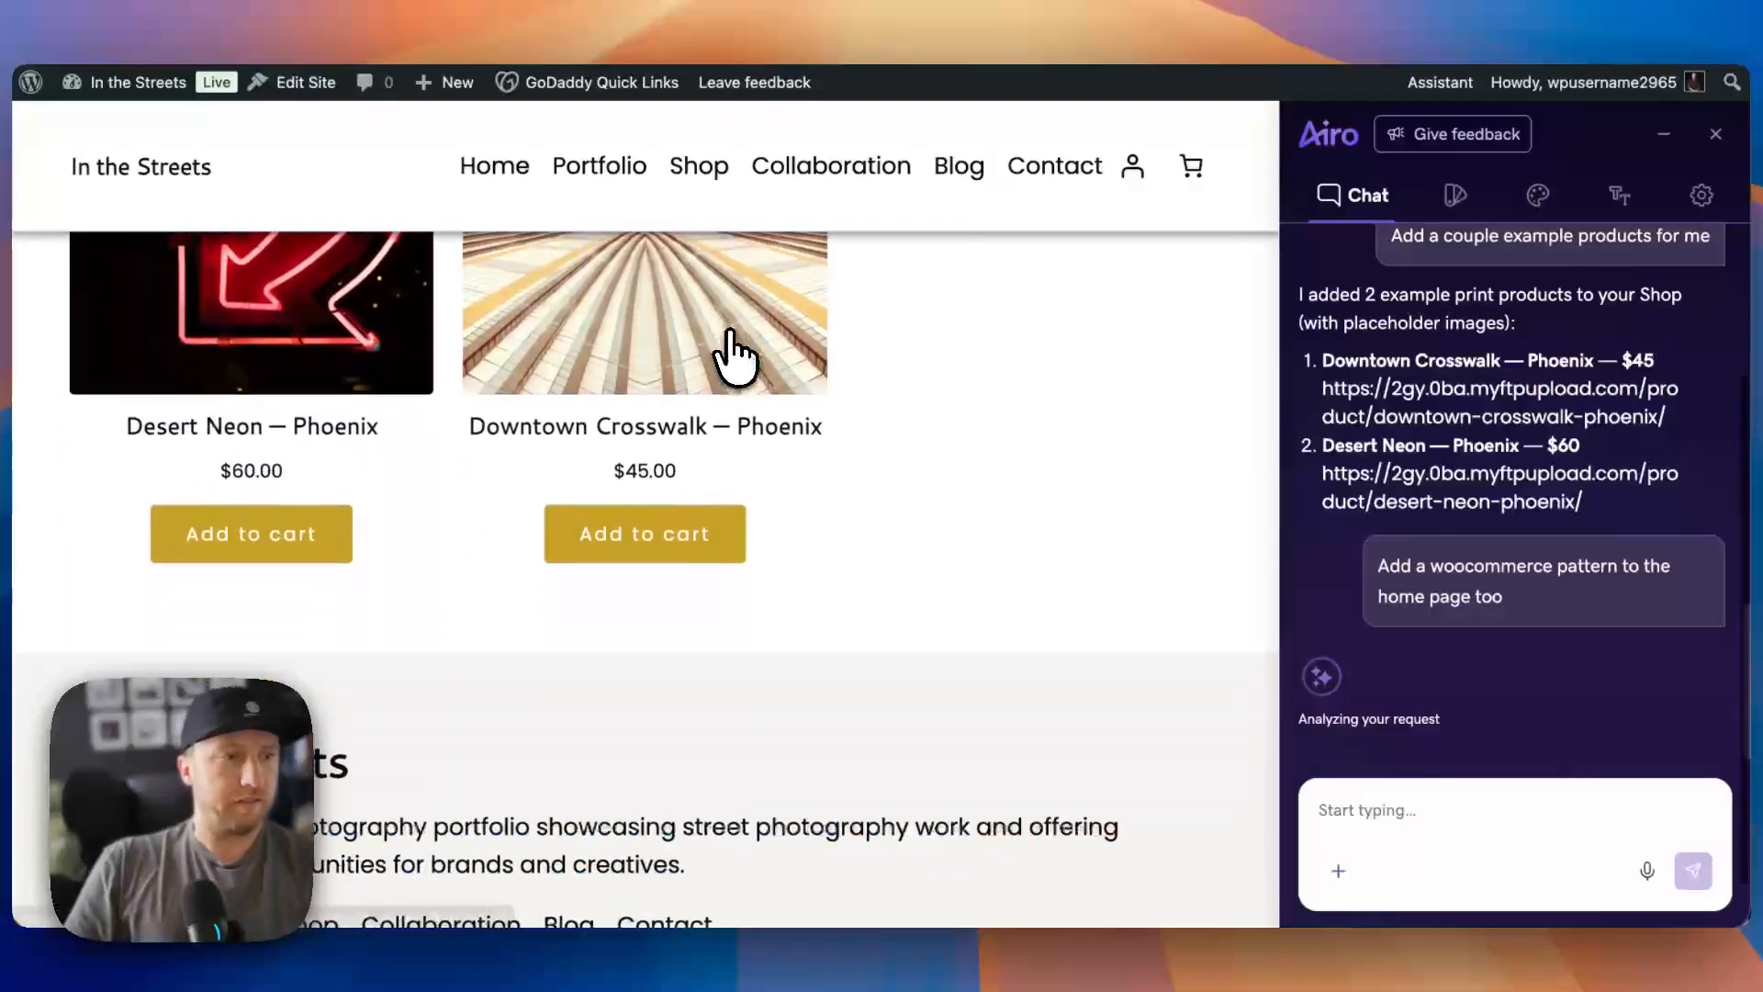
scroll(735, 353, down, 1)
scroll(735, 354, up, 5)
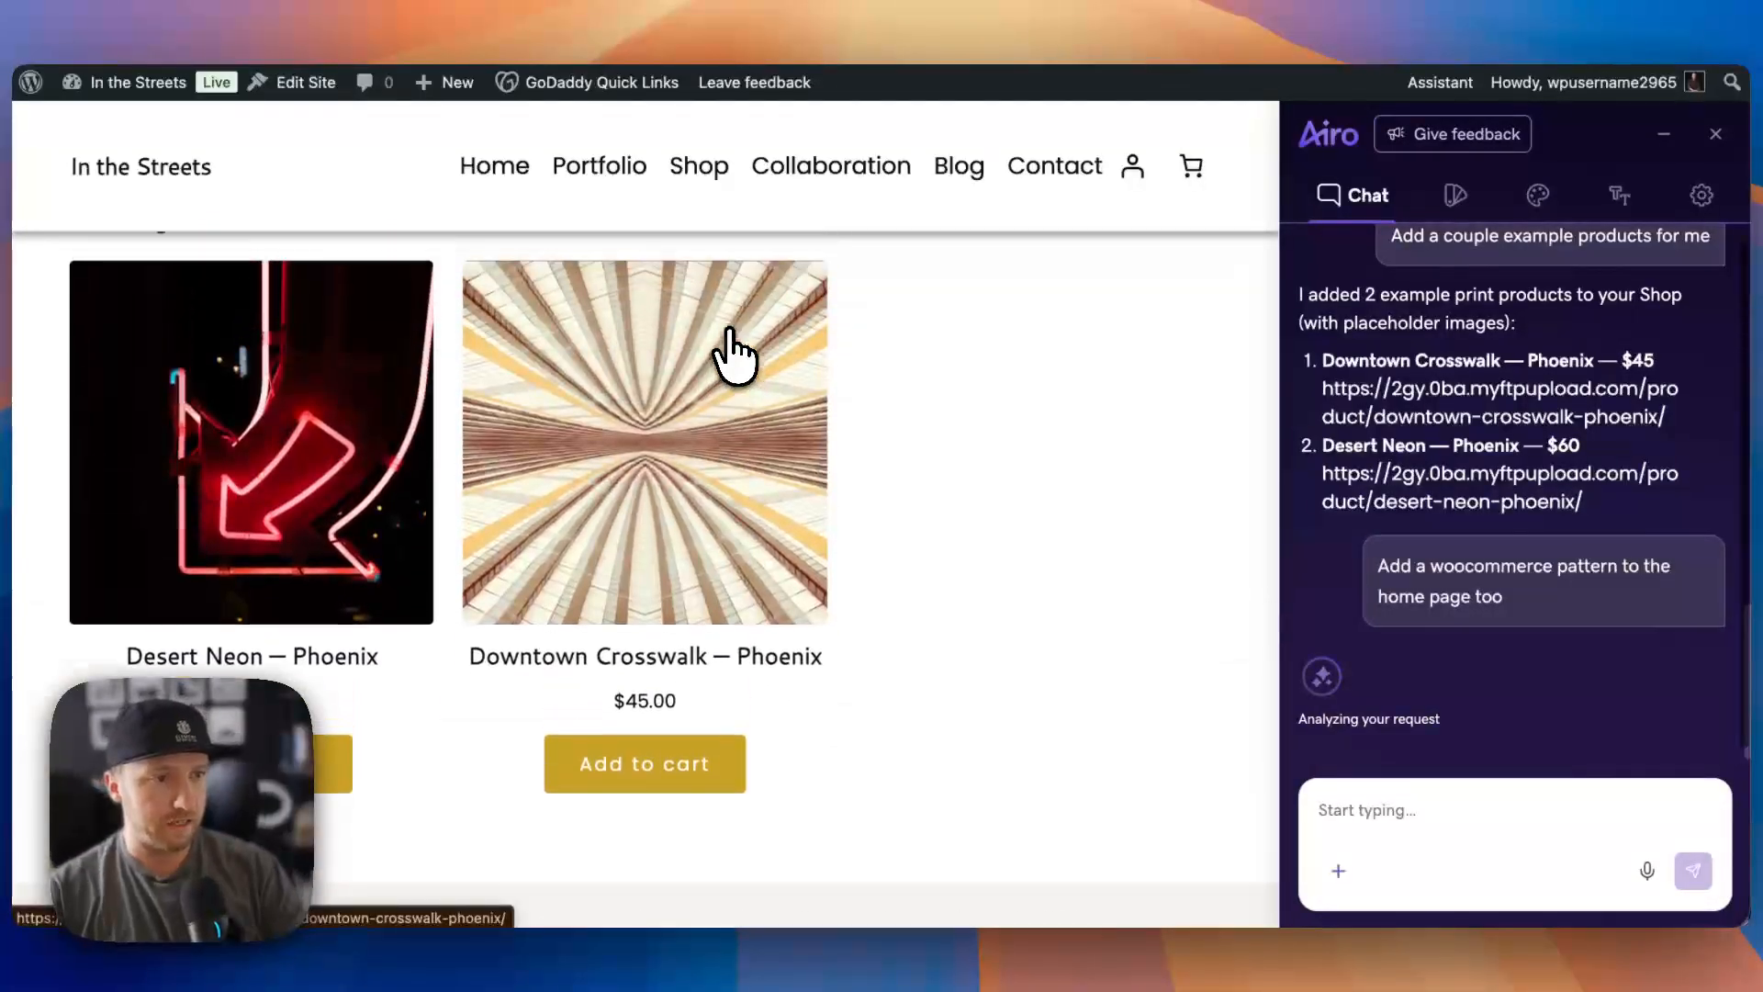
scroll(735, 354, down, 2)
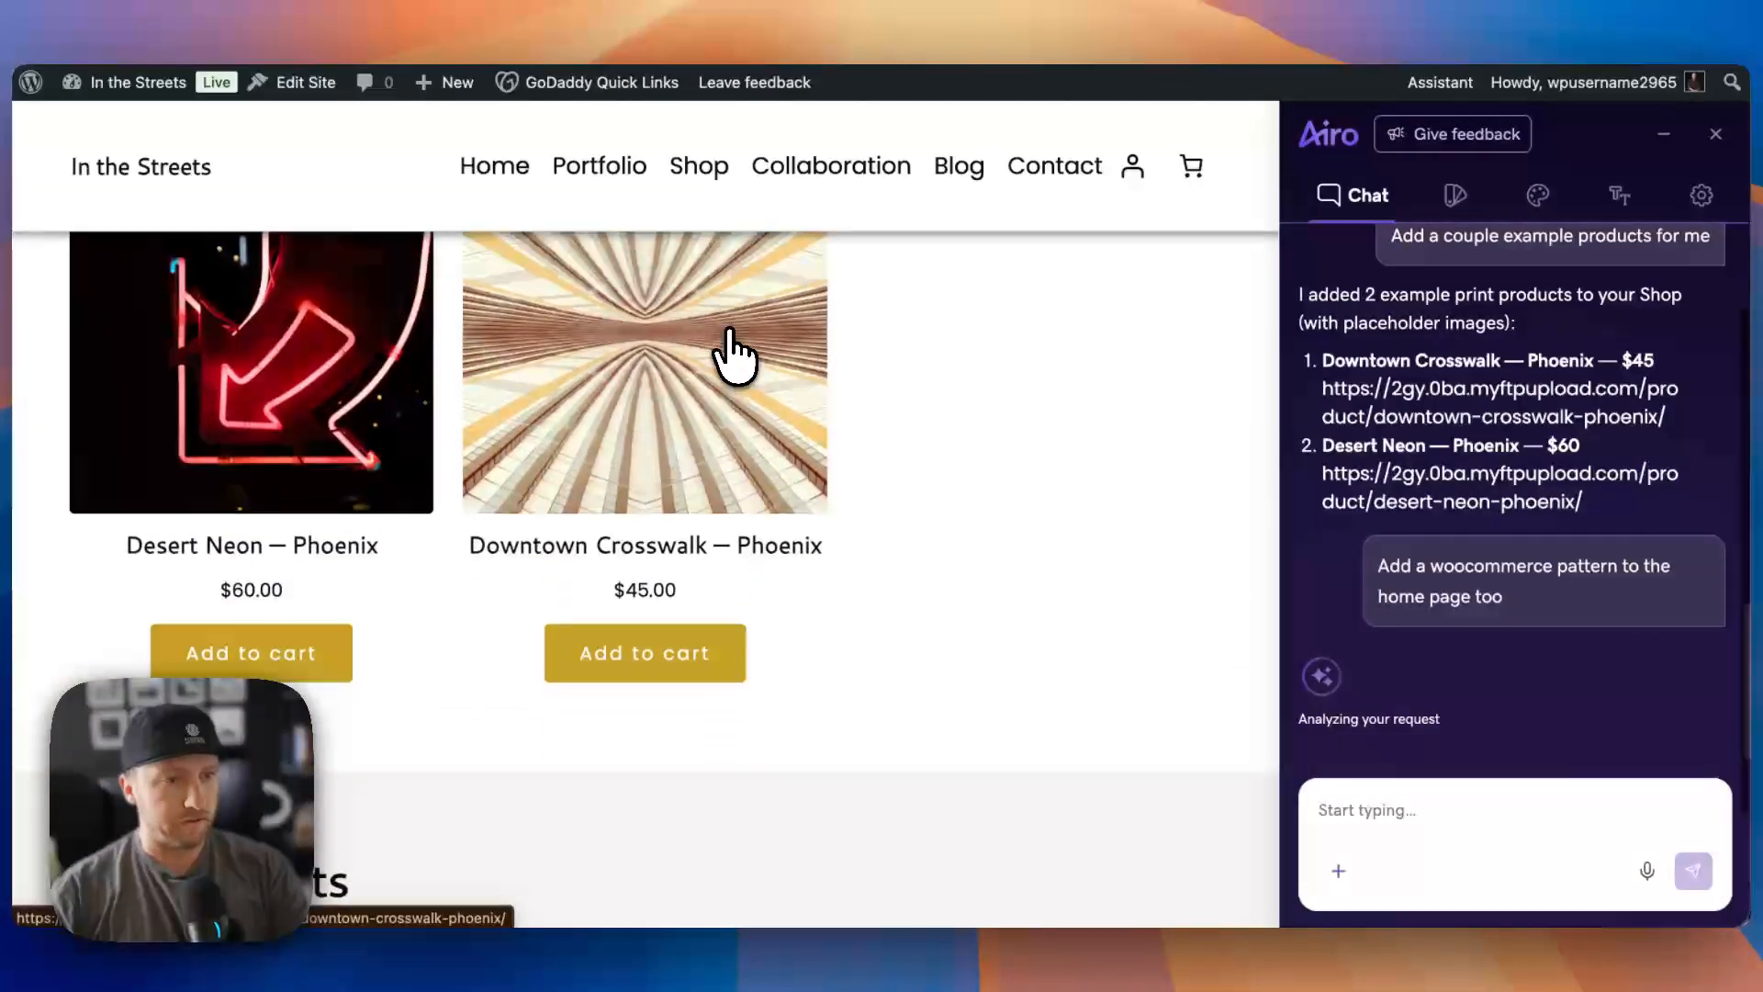
- Open the Desert Neon — Phoenix product, review its descriptions, print details and related products, and check the chat's attachment options
click(303, 551)
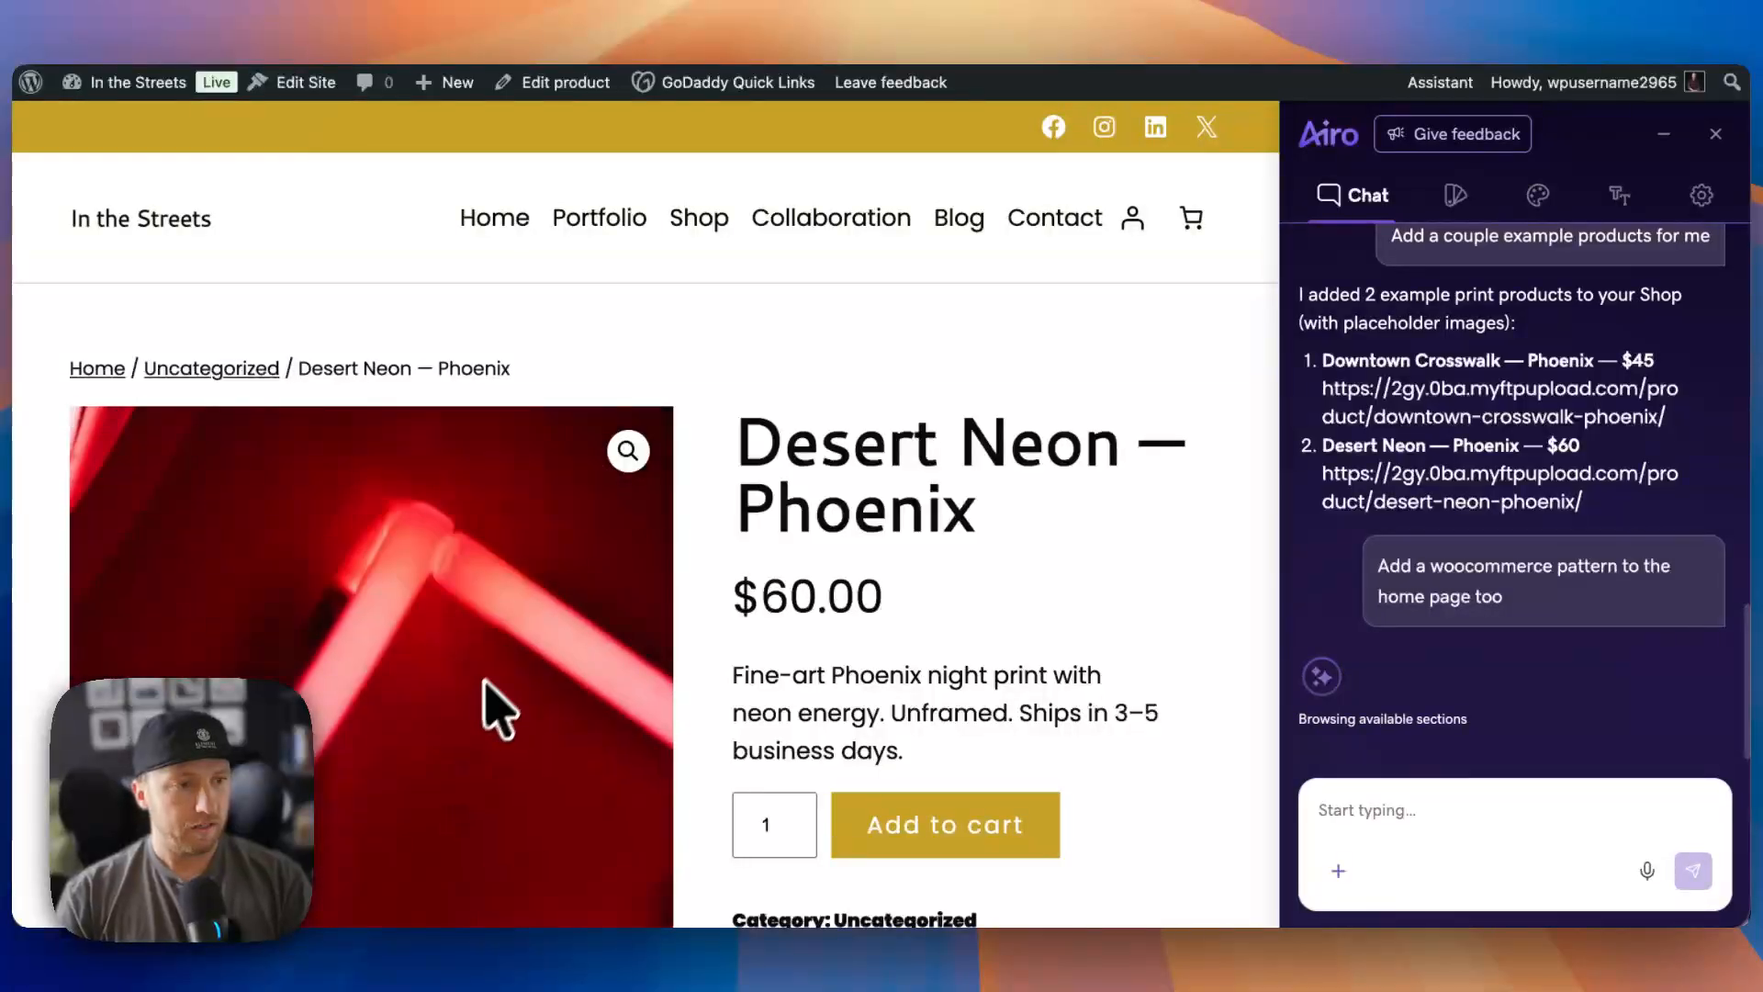
scroll(772, 624, down, 3)
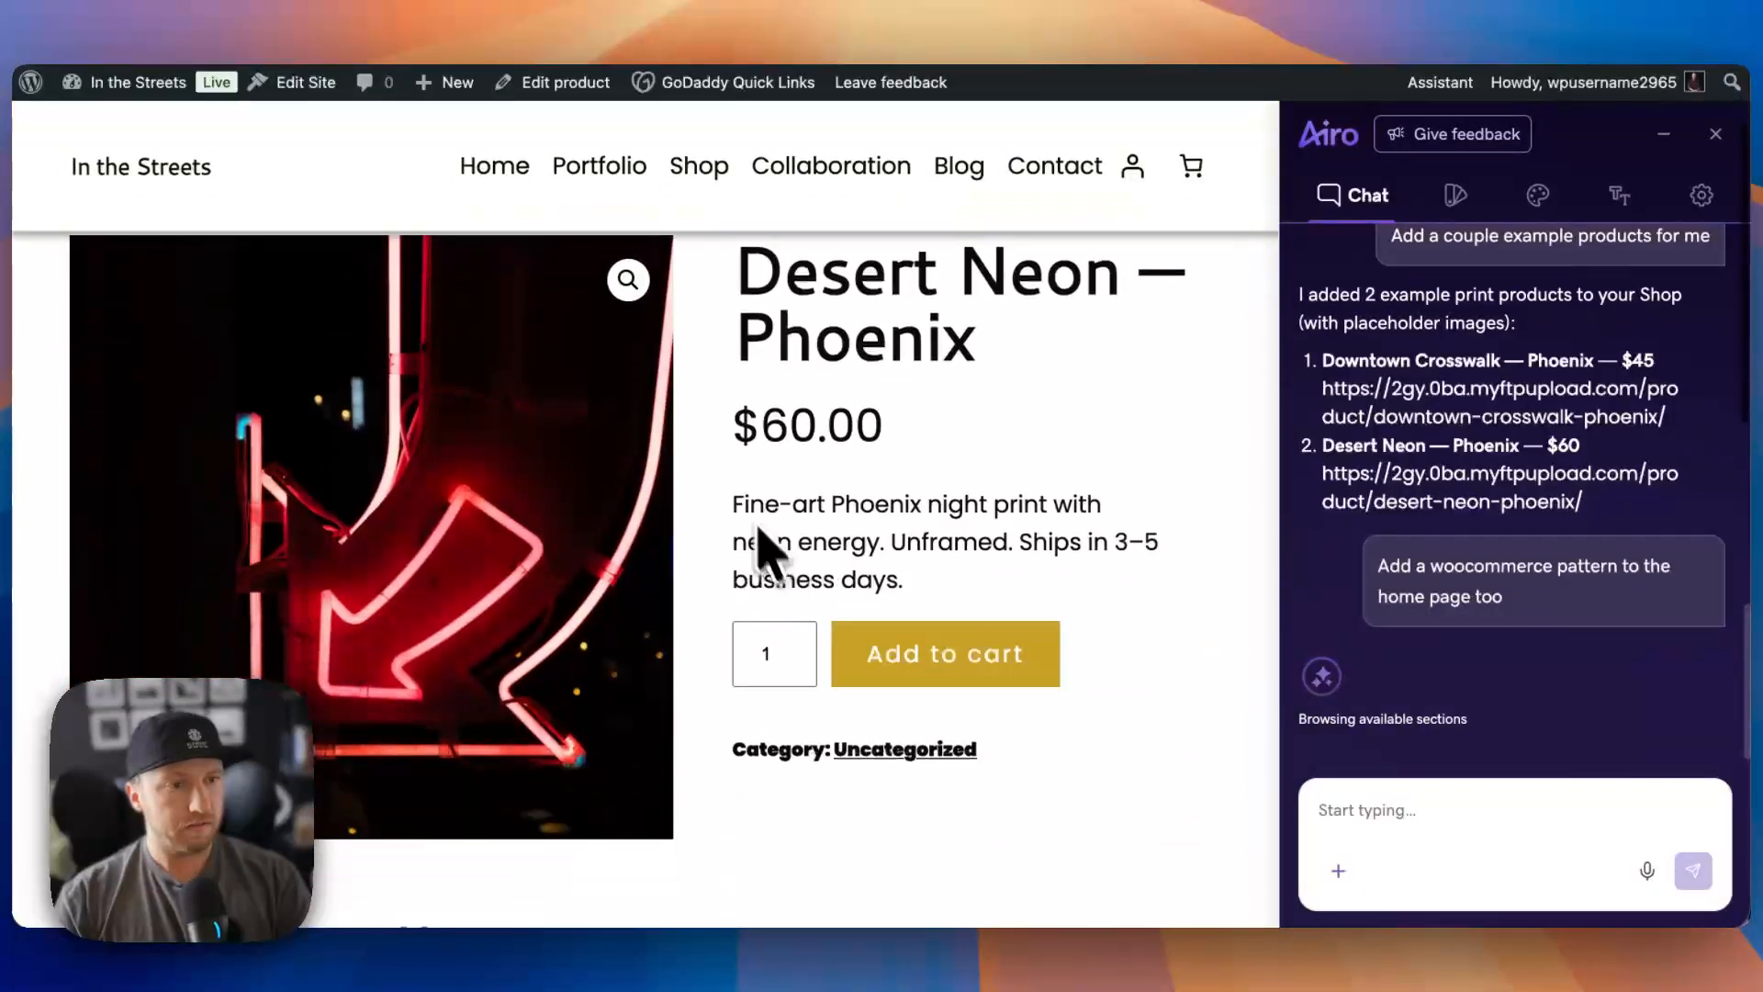
drag(733, 504, 1033, 549)
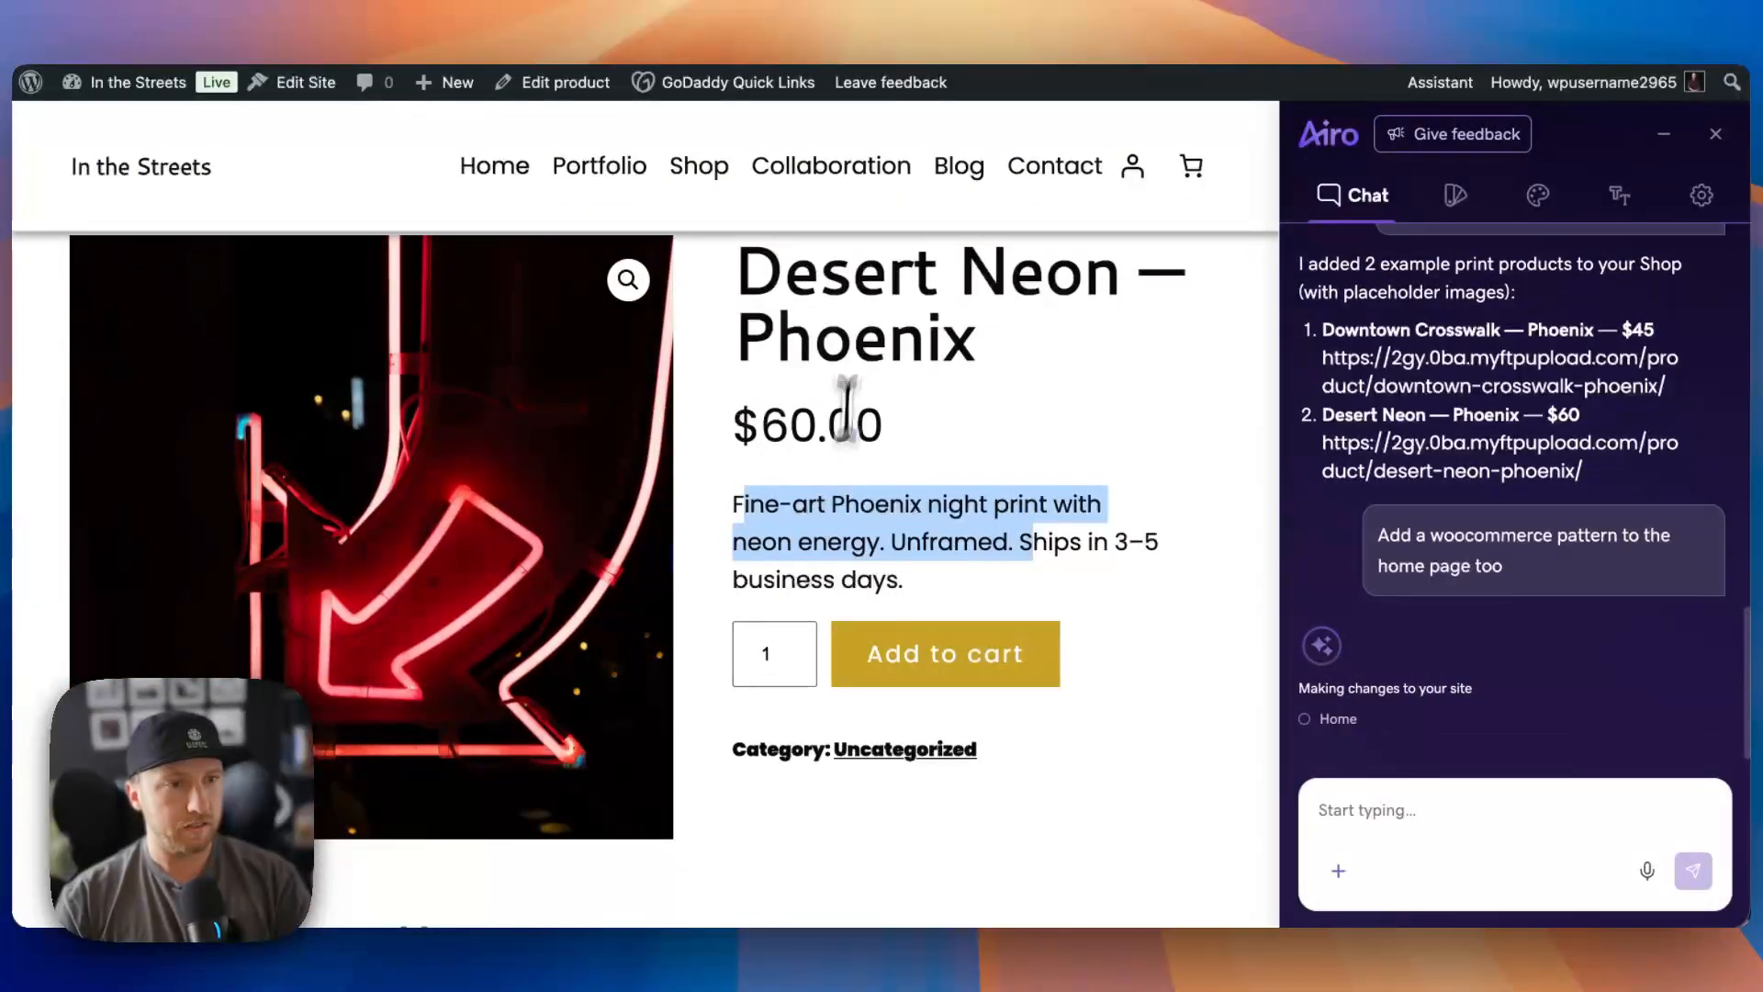
scroll(795, 471, down, 9)
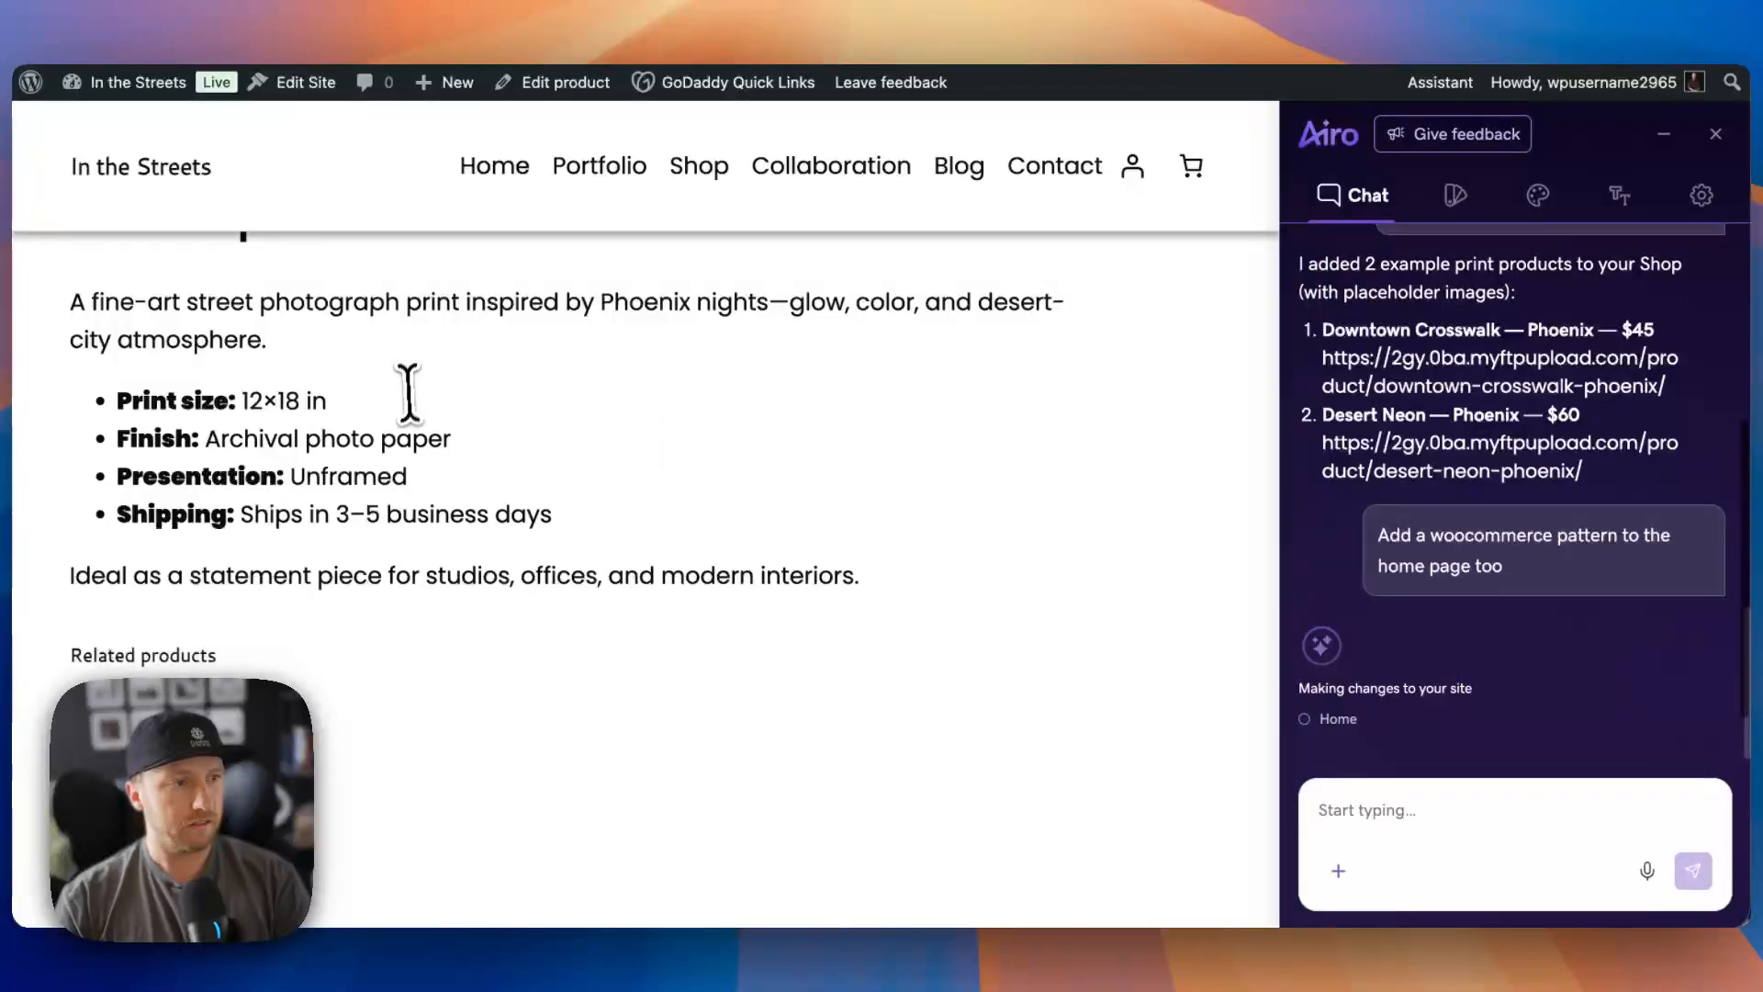
scroll(542, 481, down, 6)
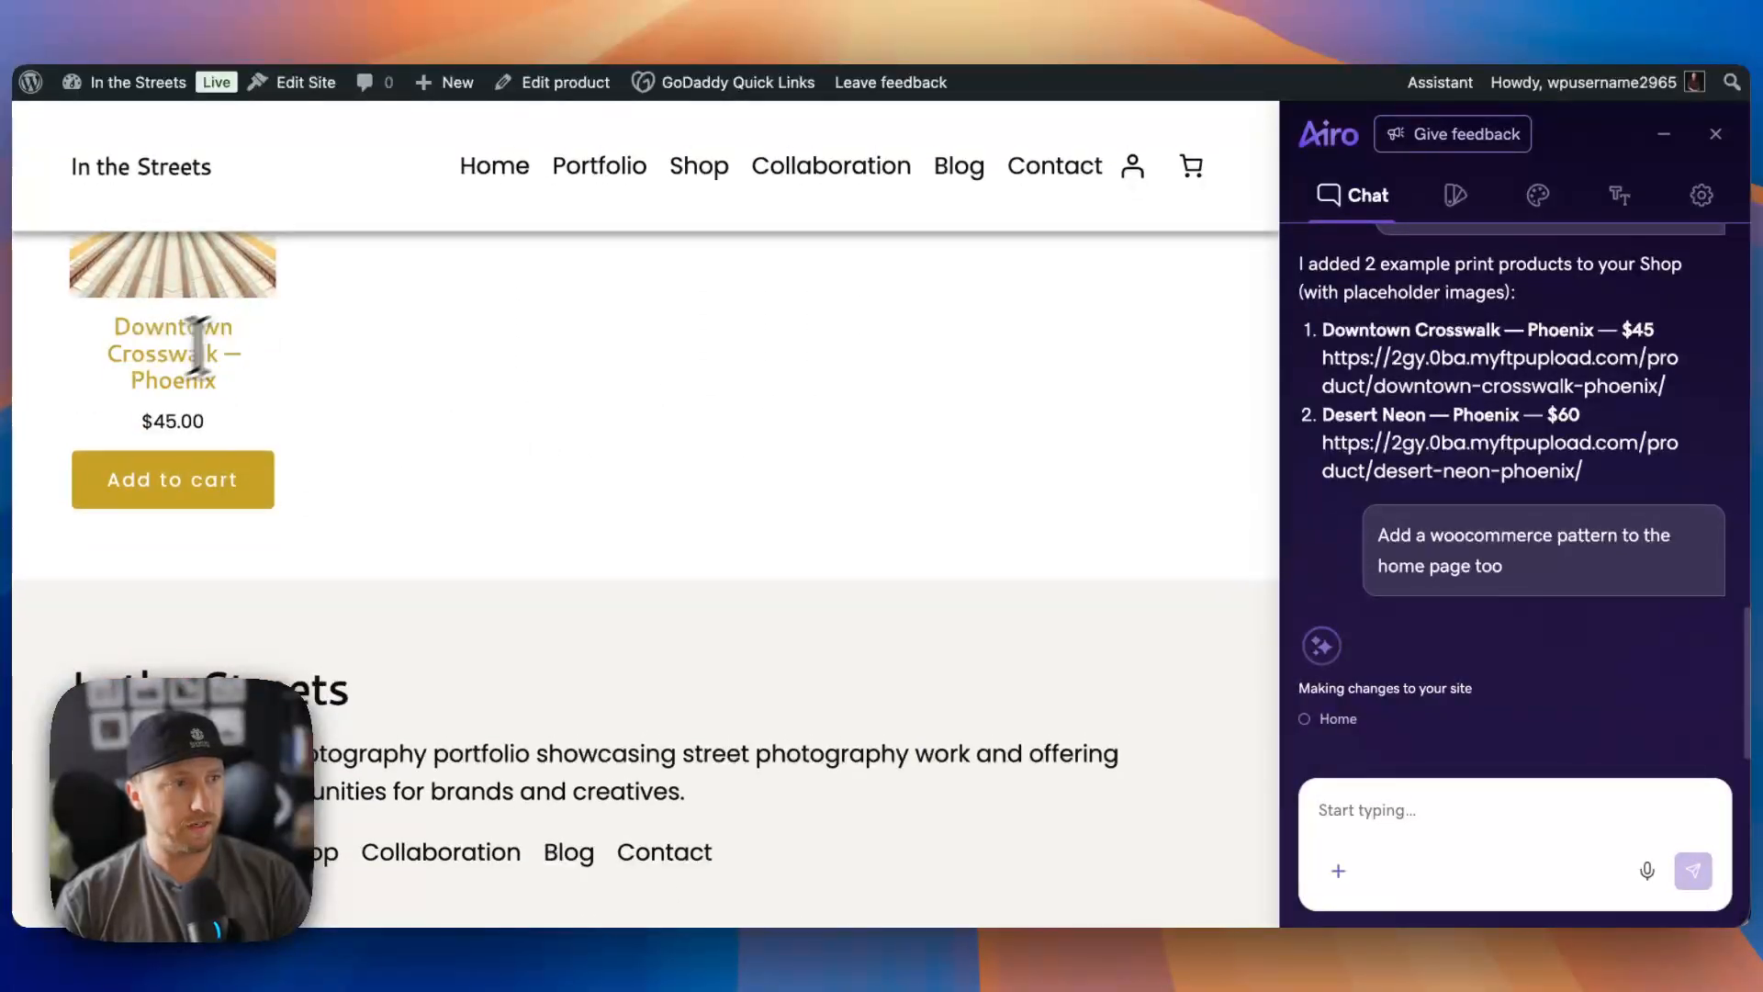
scroll(284, 307, up, 3)
scroll(953, 716, up, 10)
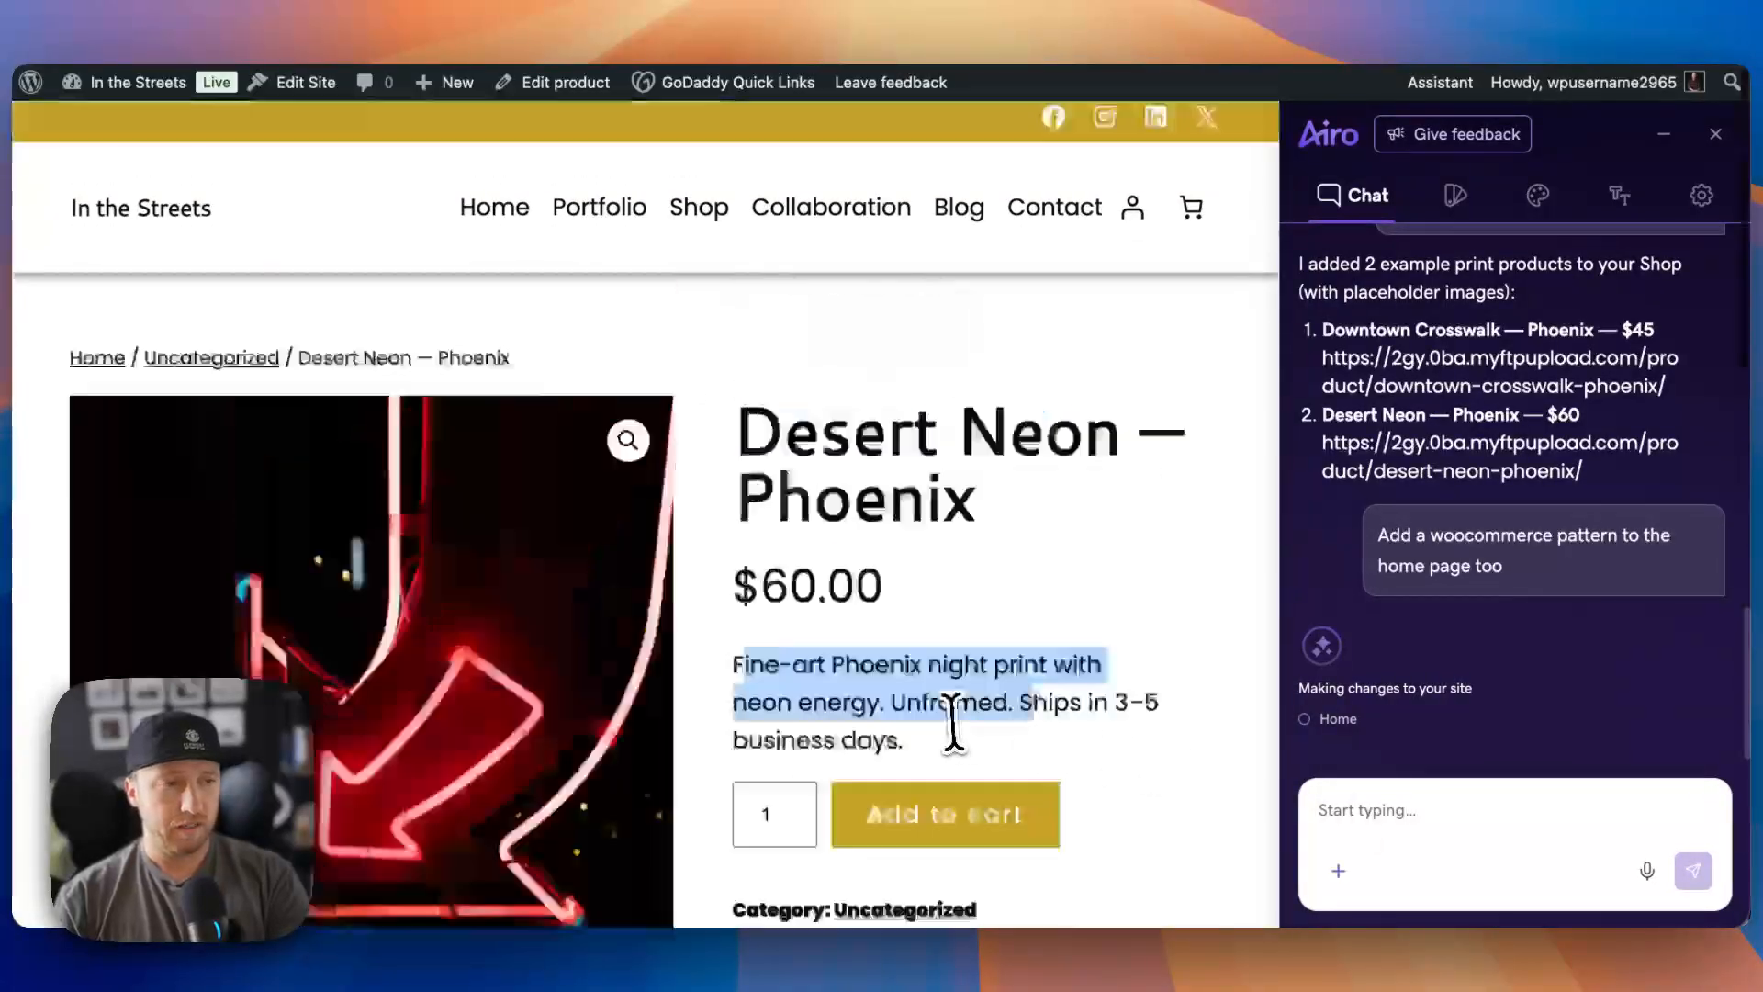
click(1338, 870)
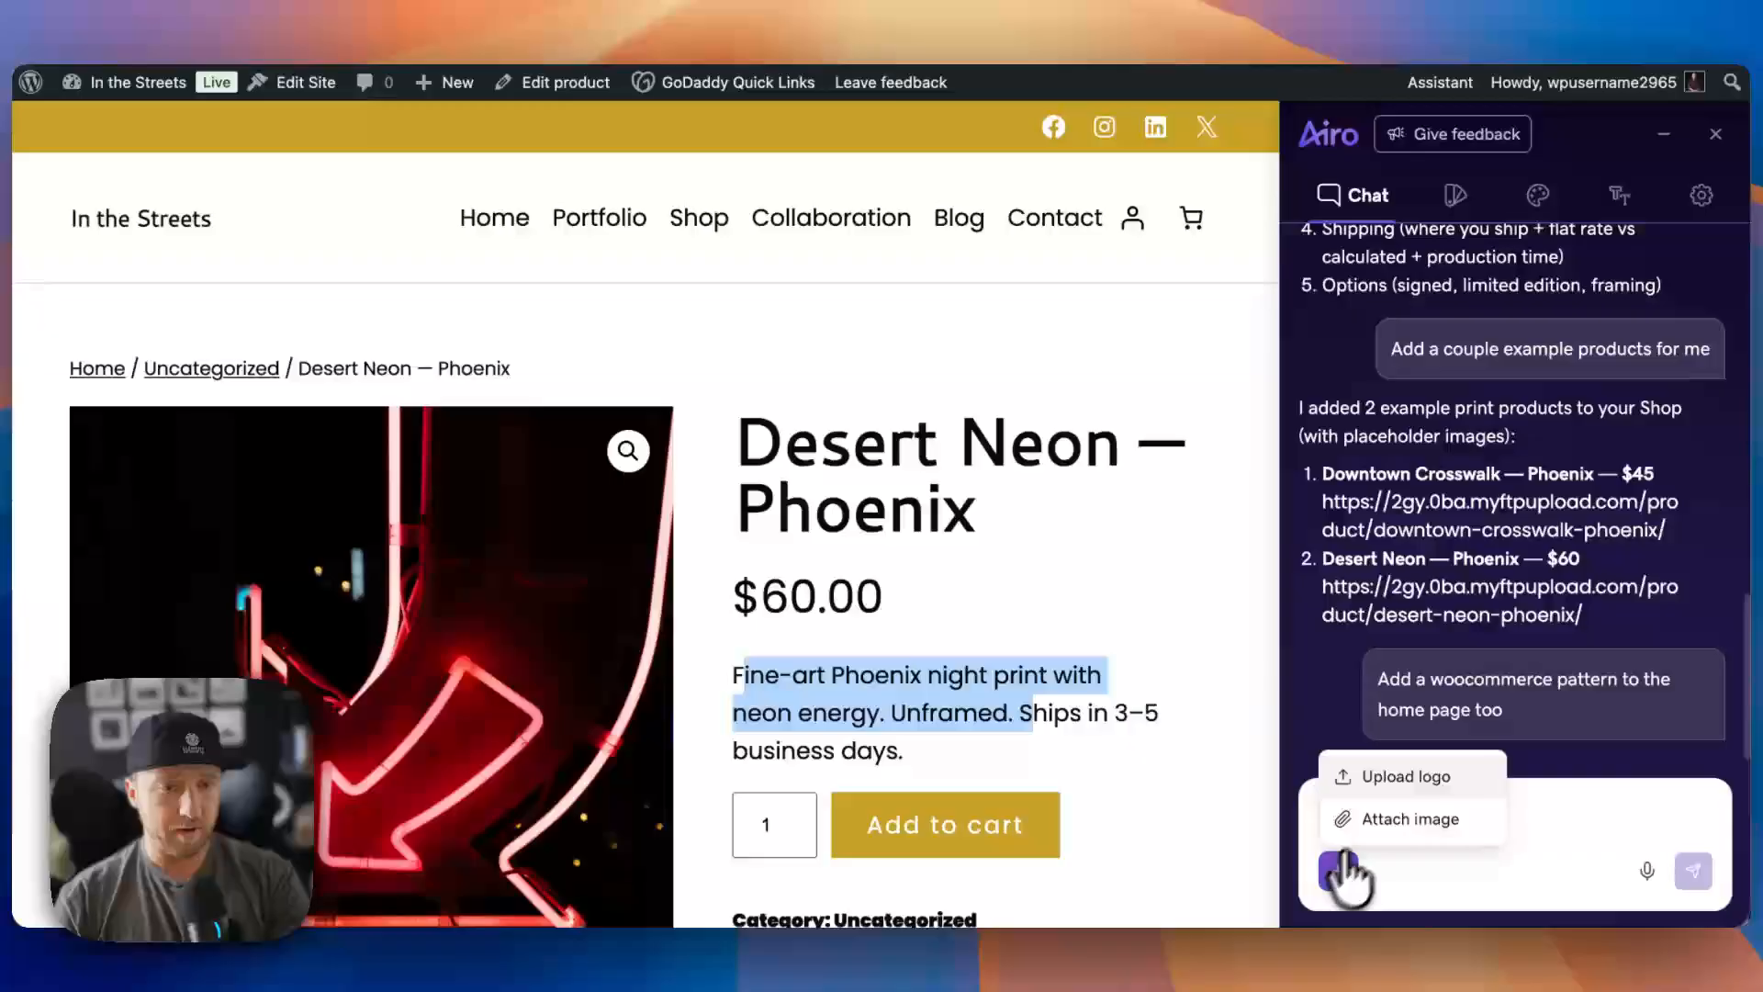
click(1592, 809)
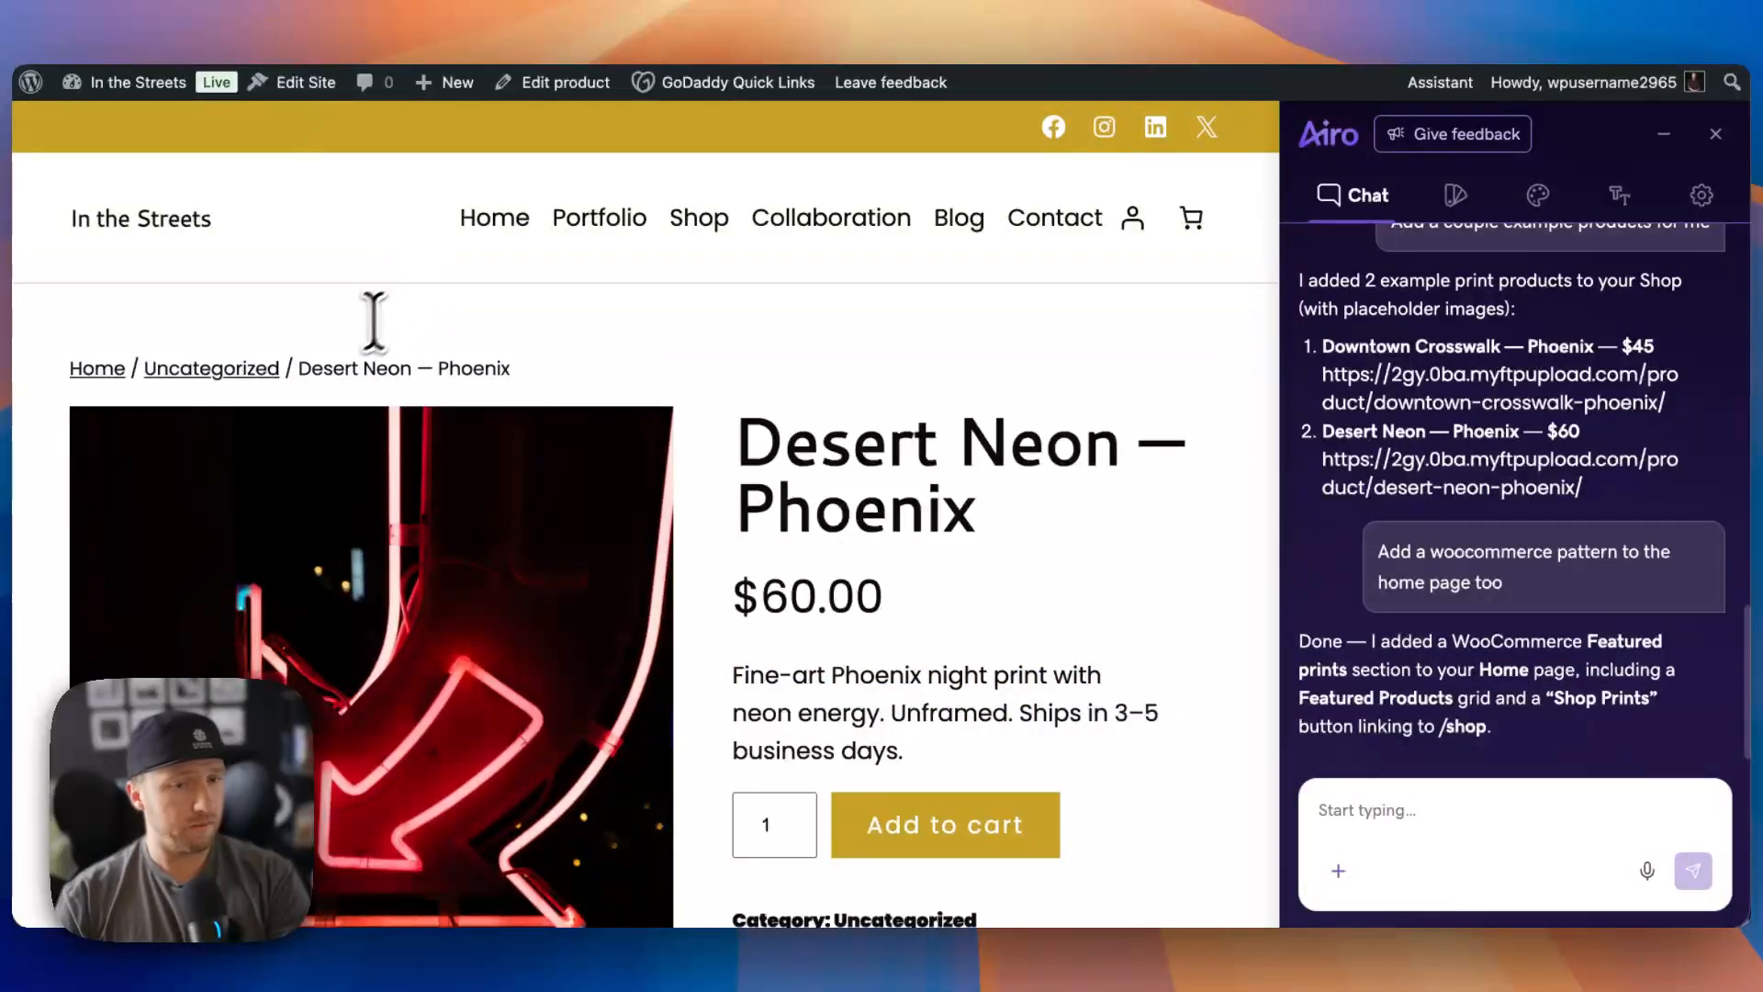
- Return to the home page and look through its sections down to the new Featured prints section
click(495, 230)
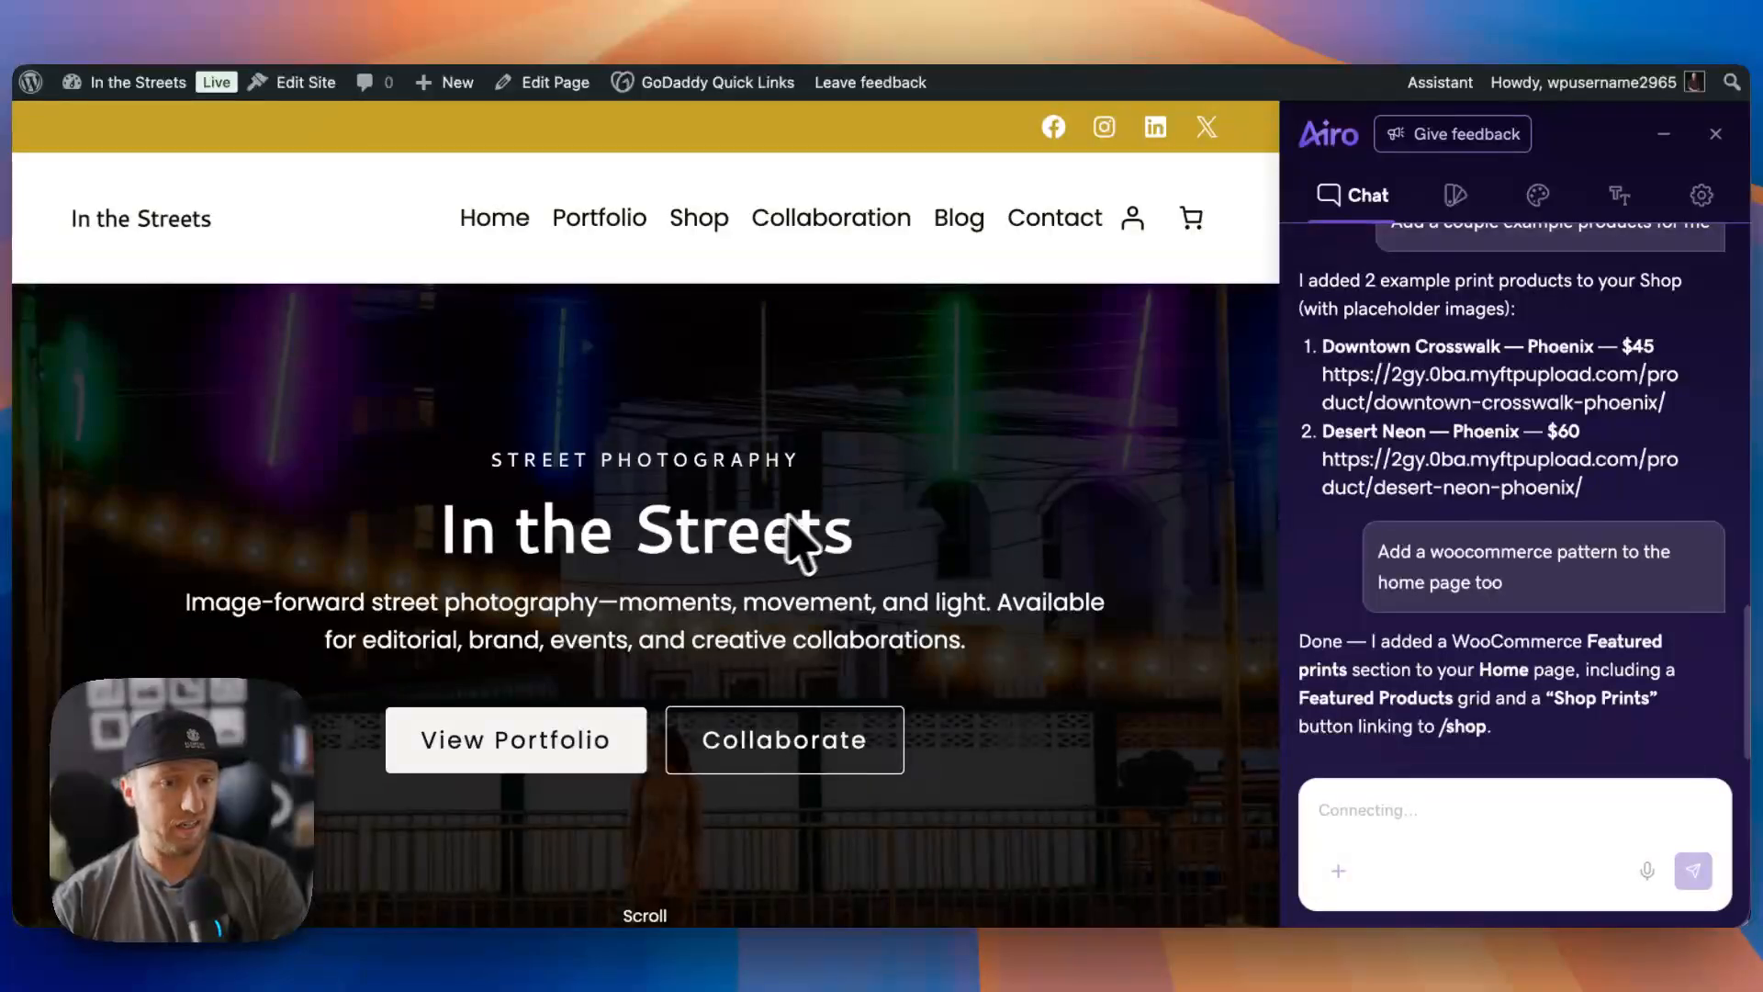
scroll(801, 542, down, 15)
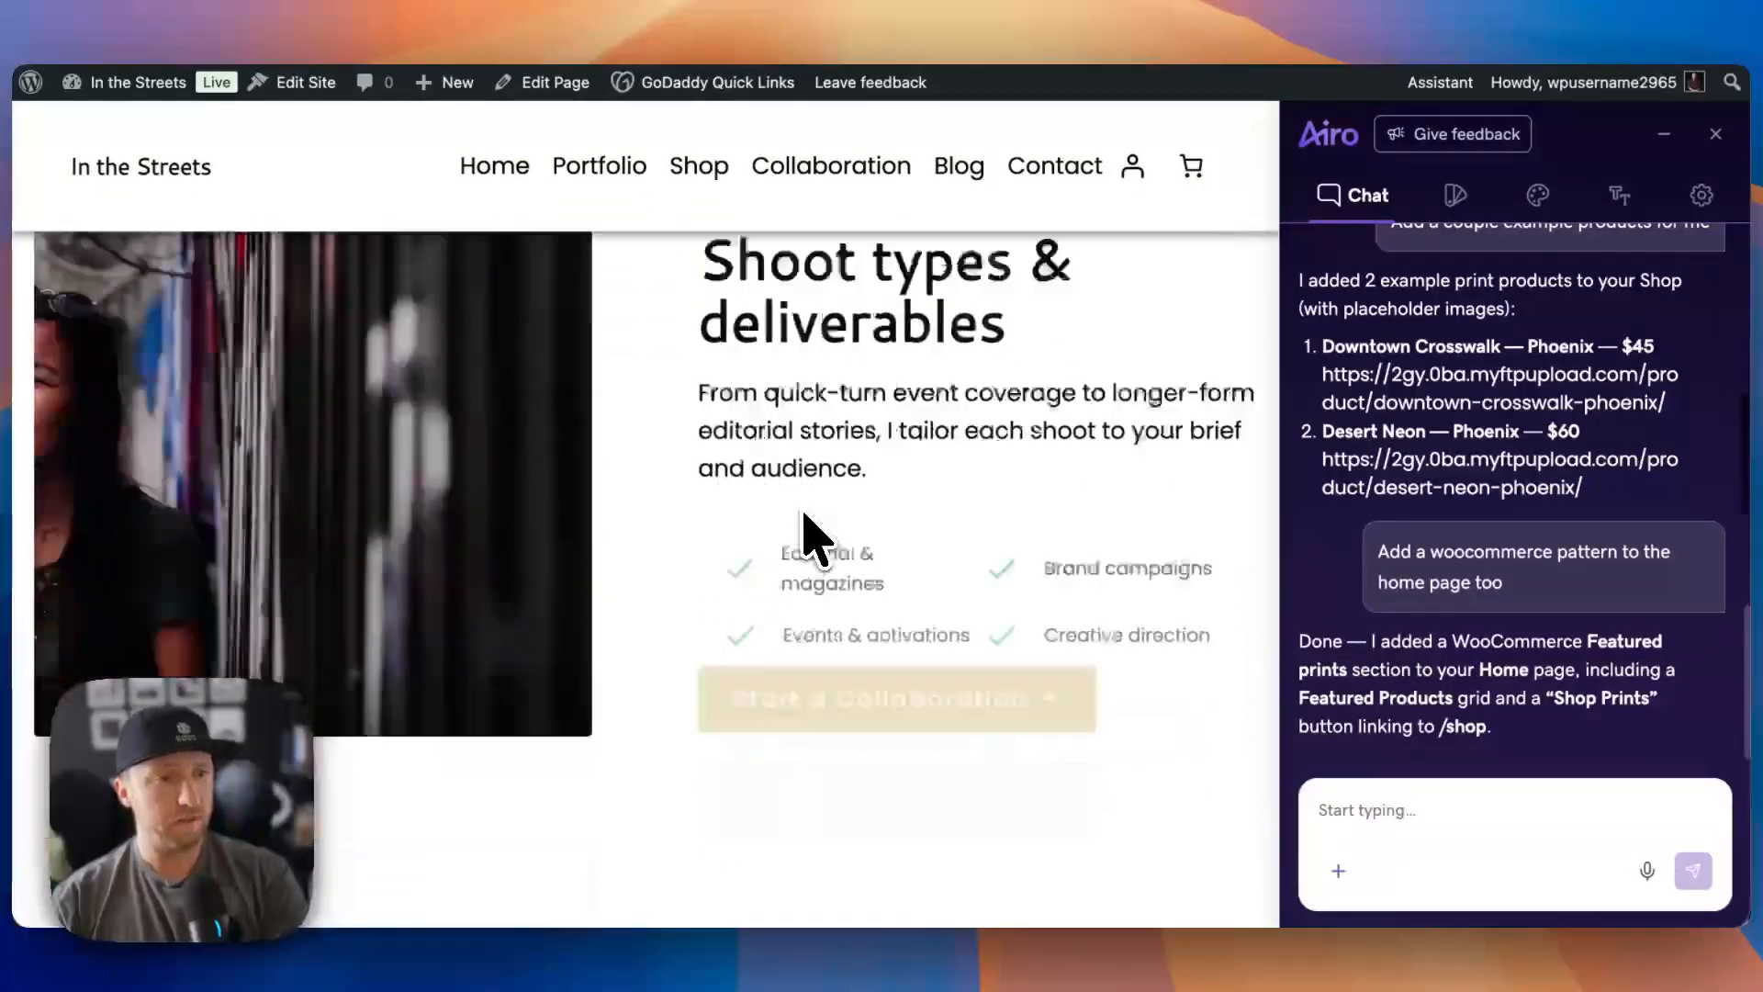
scroll(804, 513, up, 15)
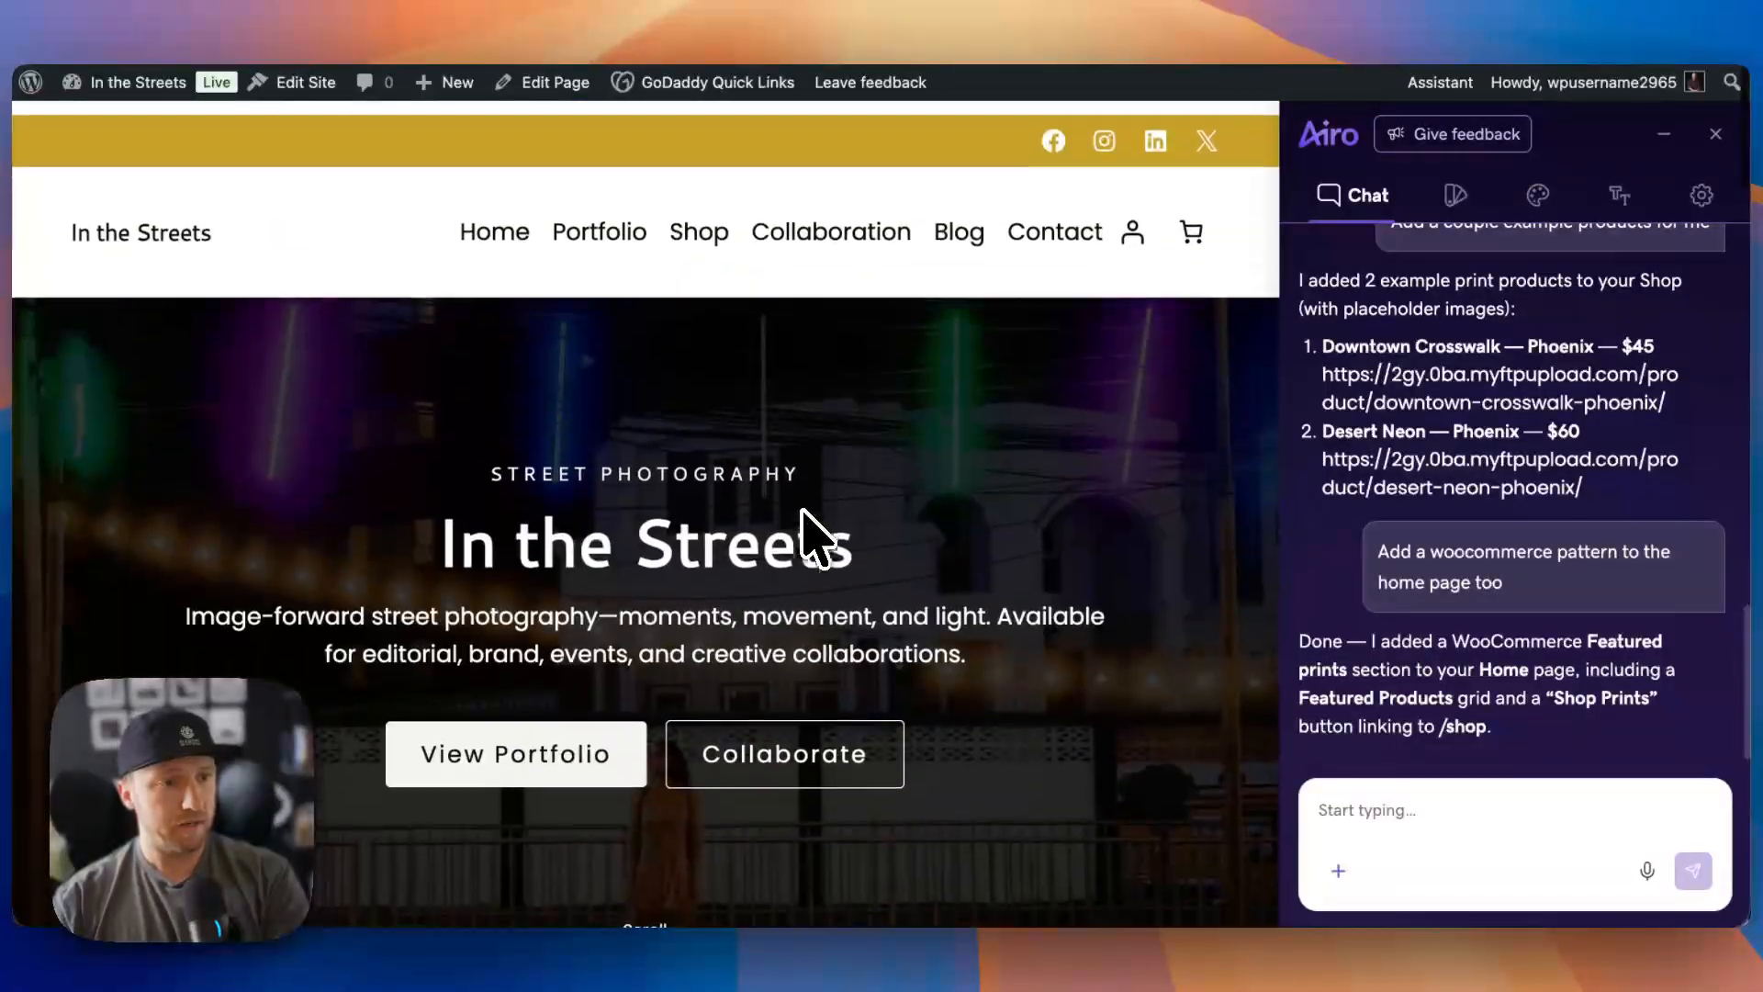
scroll(814, 540, down, 20)
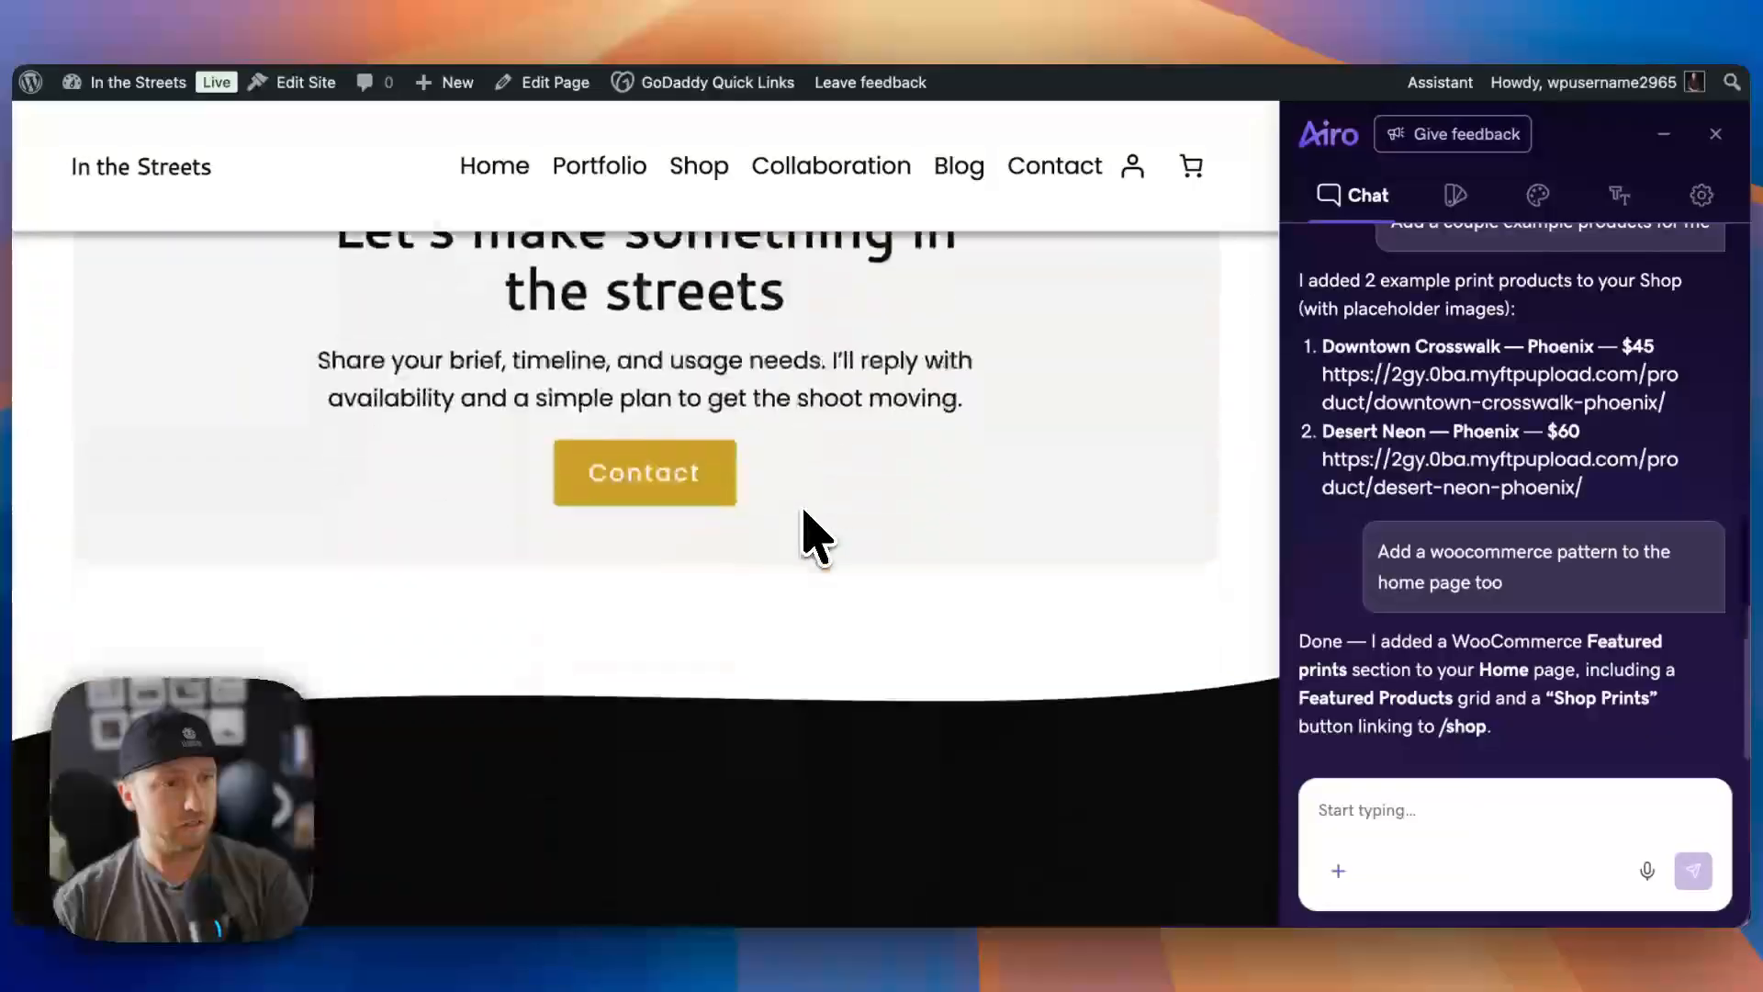
scroll(806, 514, down, 12)
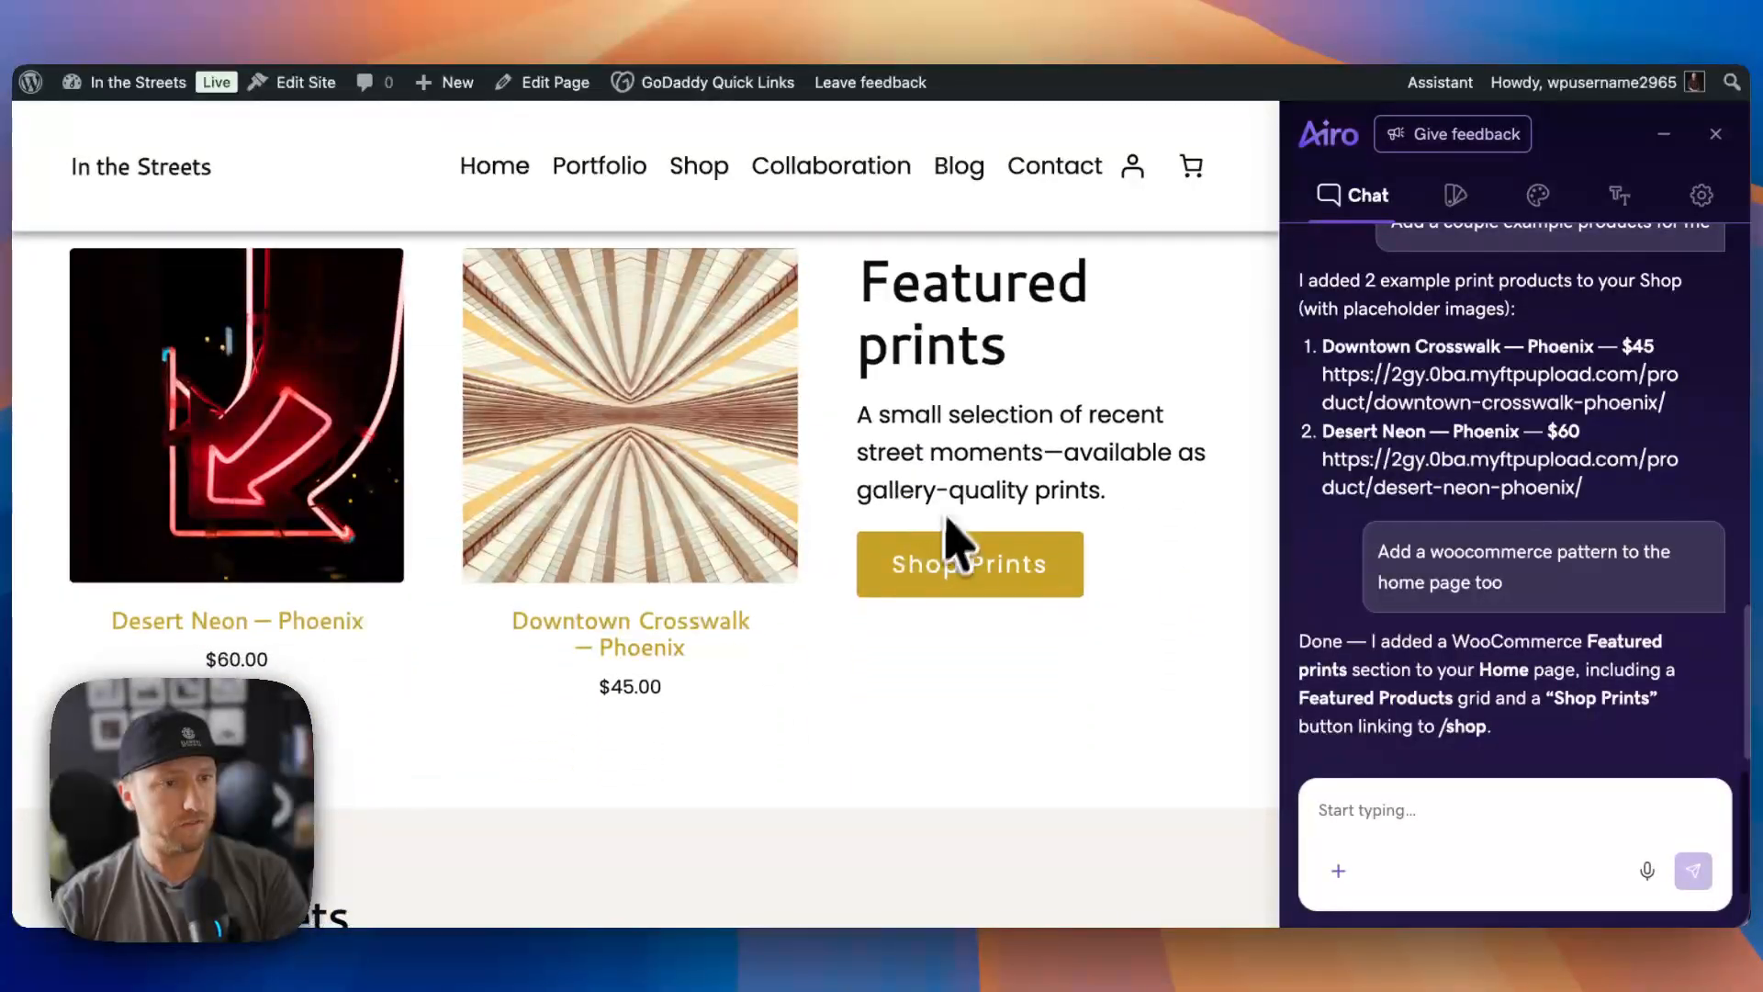
scroll(968, 395, down, 5)
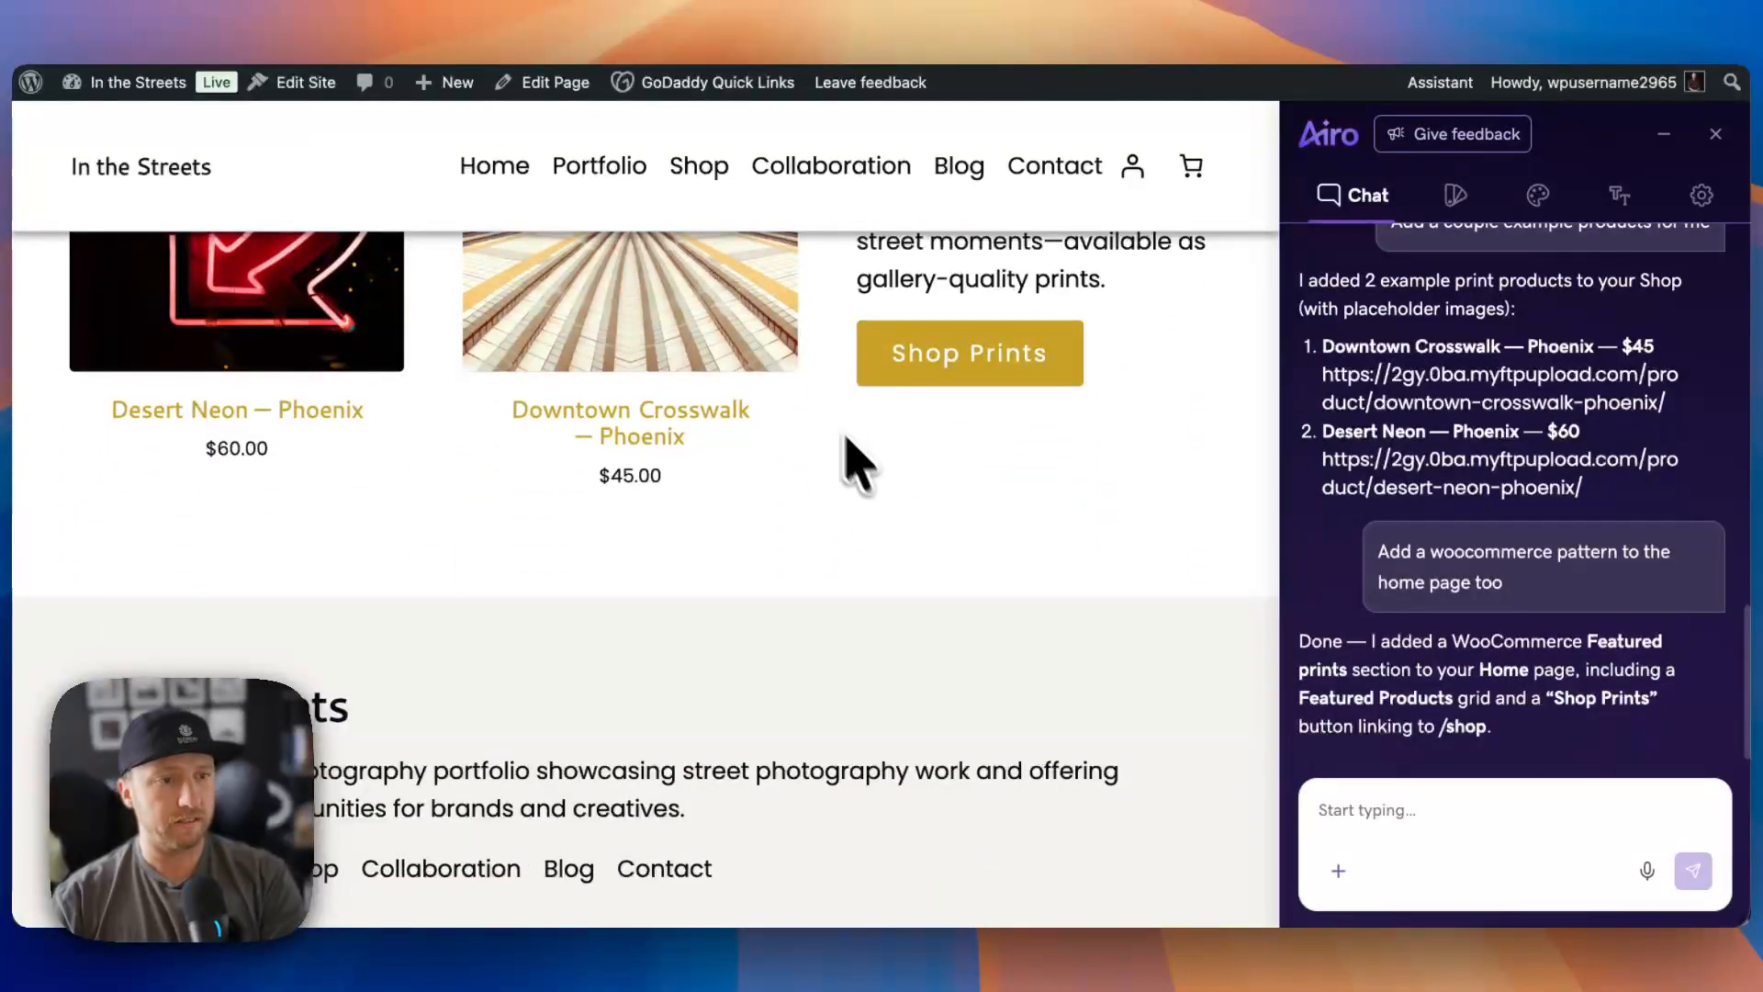
scroll(814, 609, up, 10)
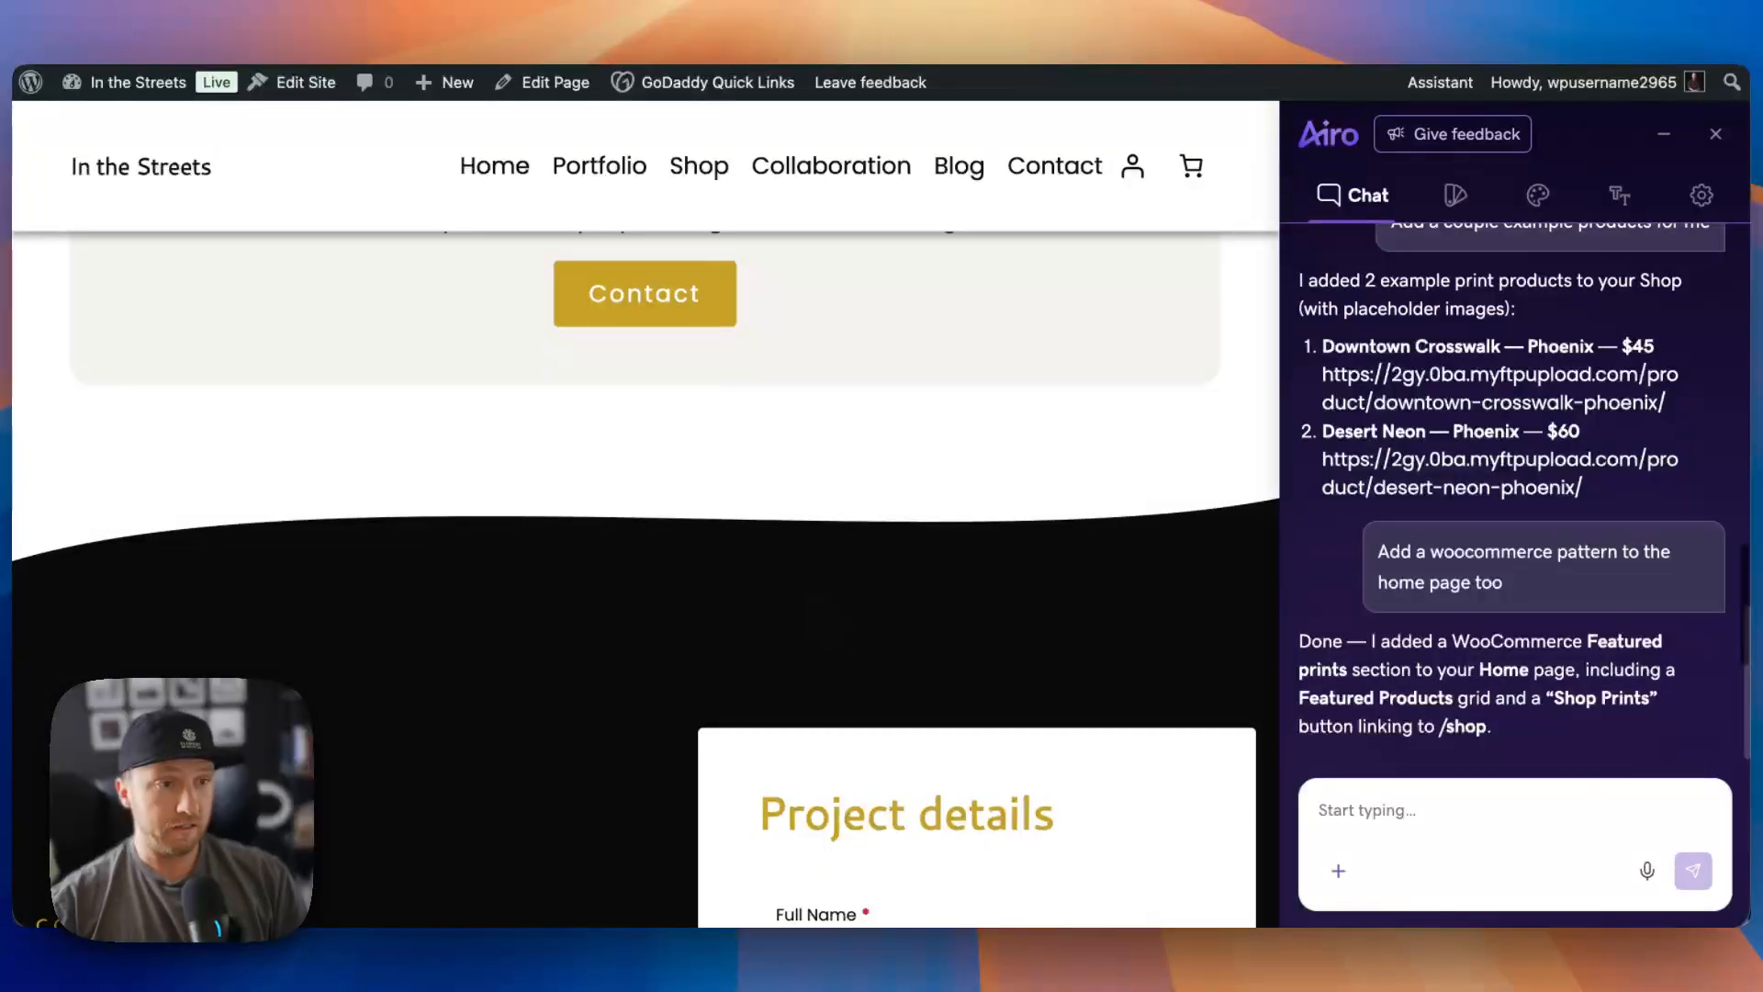
scroll(815, 598, up, 15)
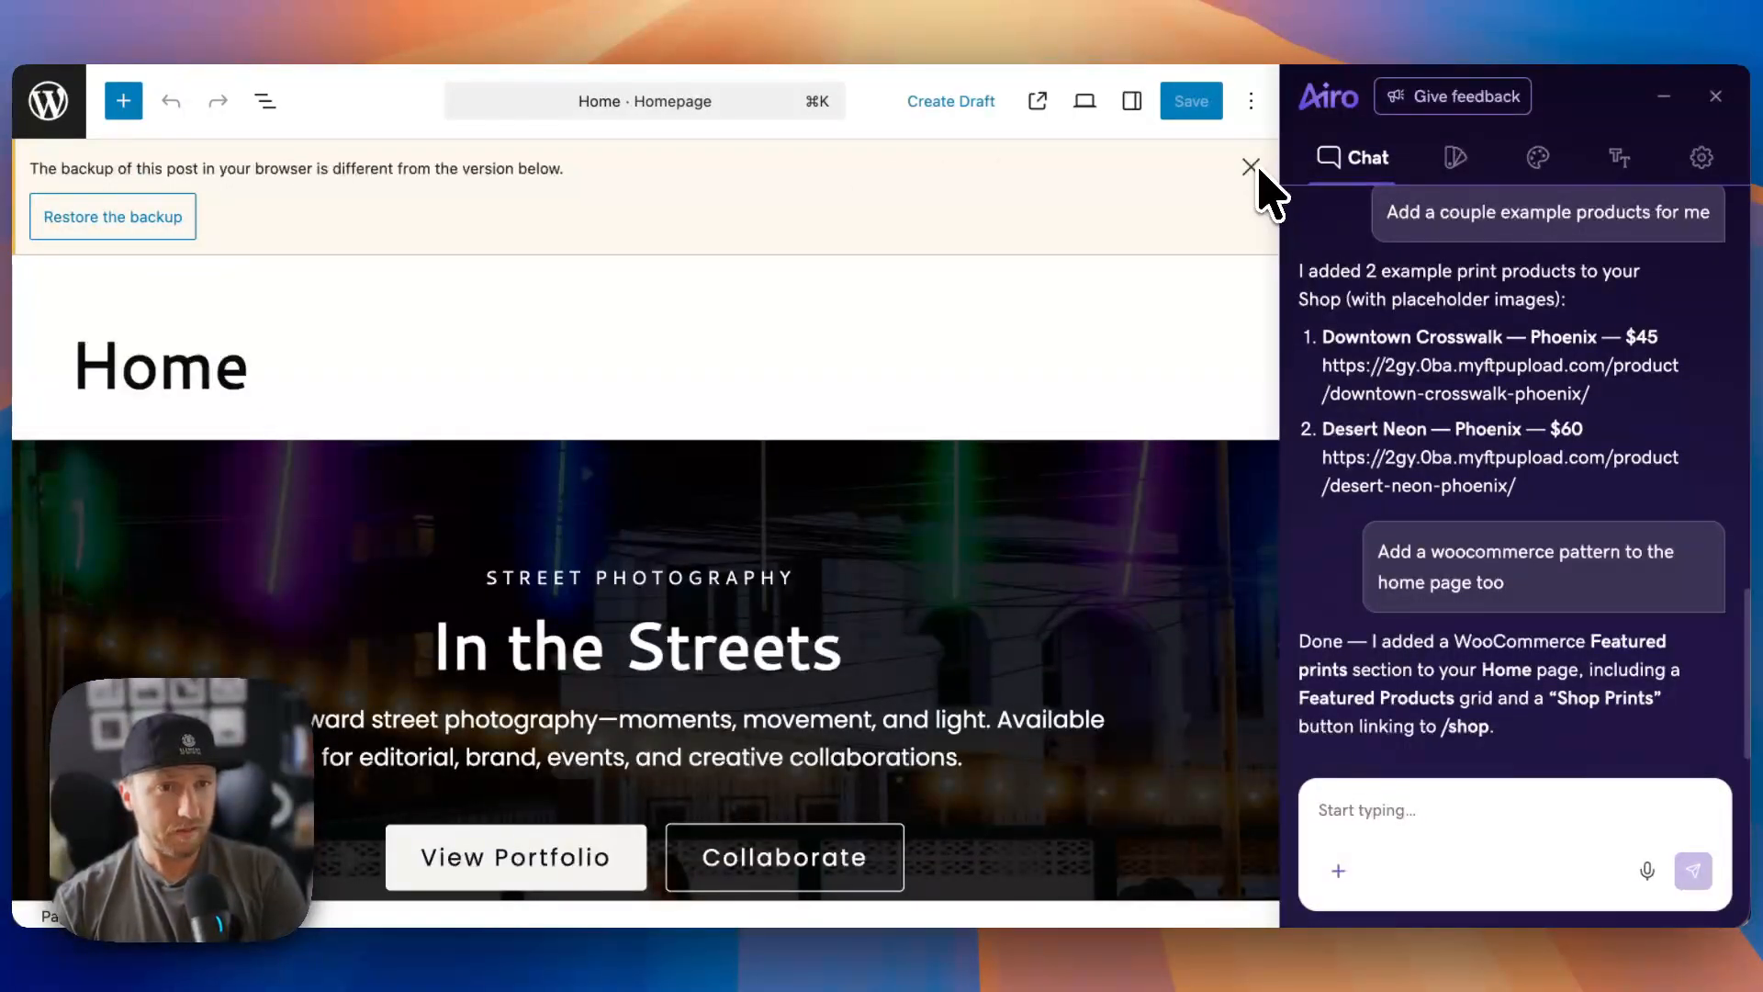
- In the home page editor, dismiss the backup notice and the WooCommerce welcome dialog, and reopen the Airo assistant
click(1252, 167)
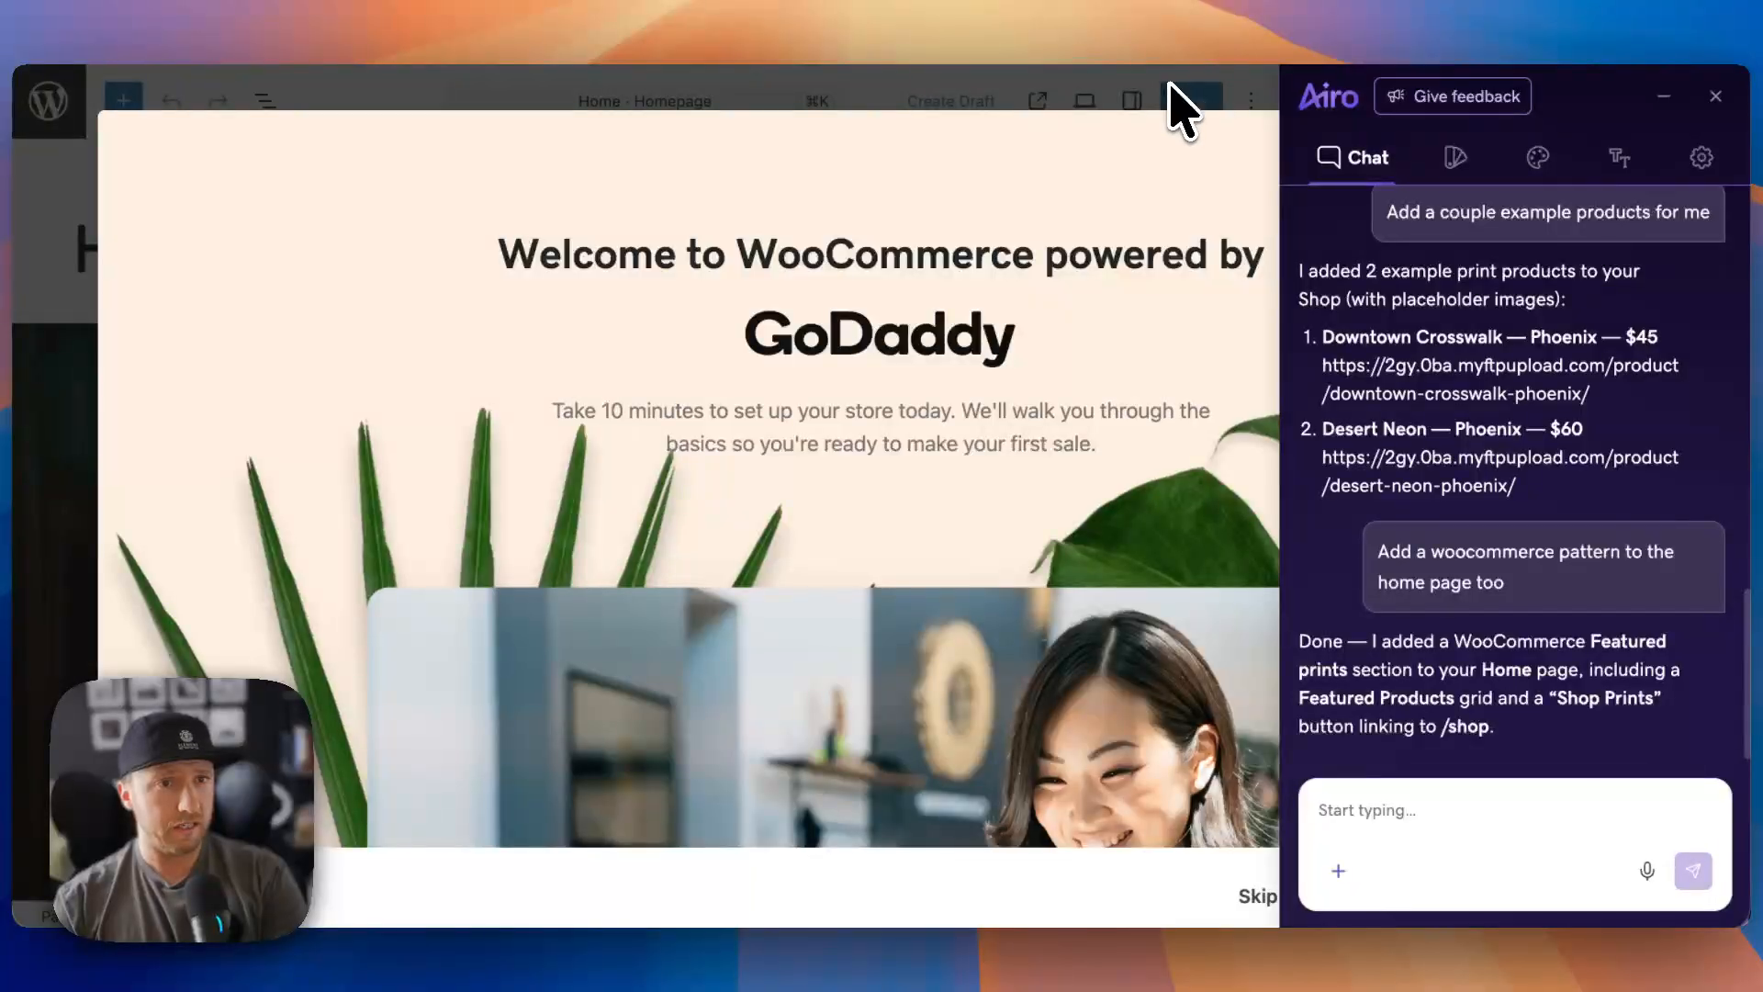
click(1662, 95)
click(1628, 164)
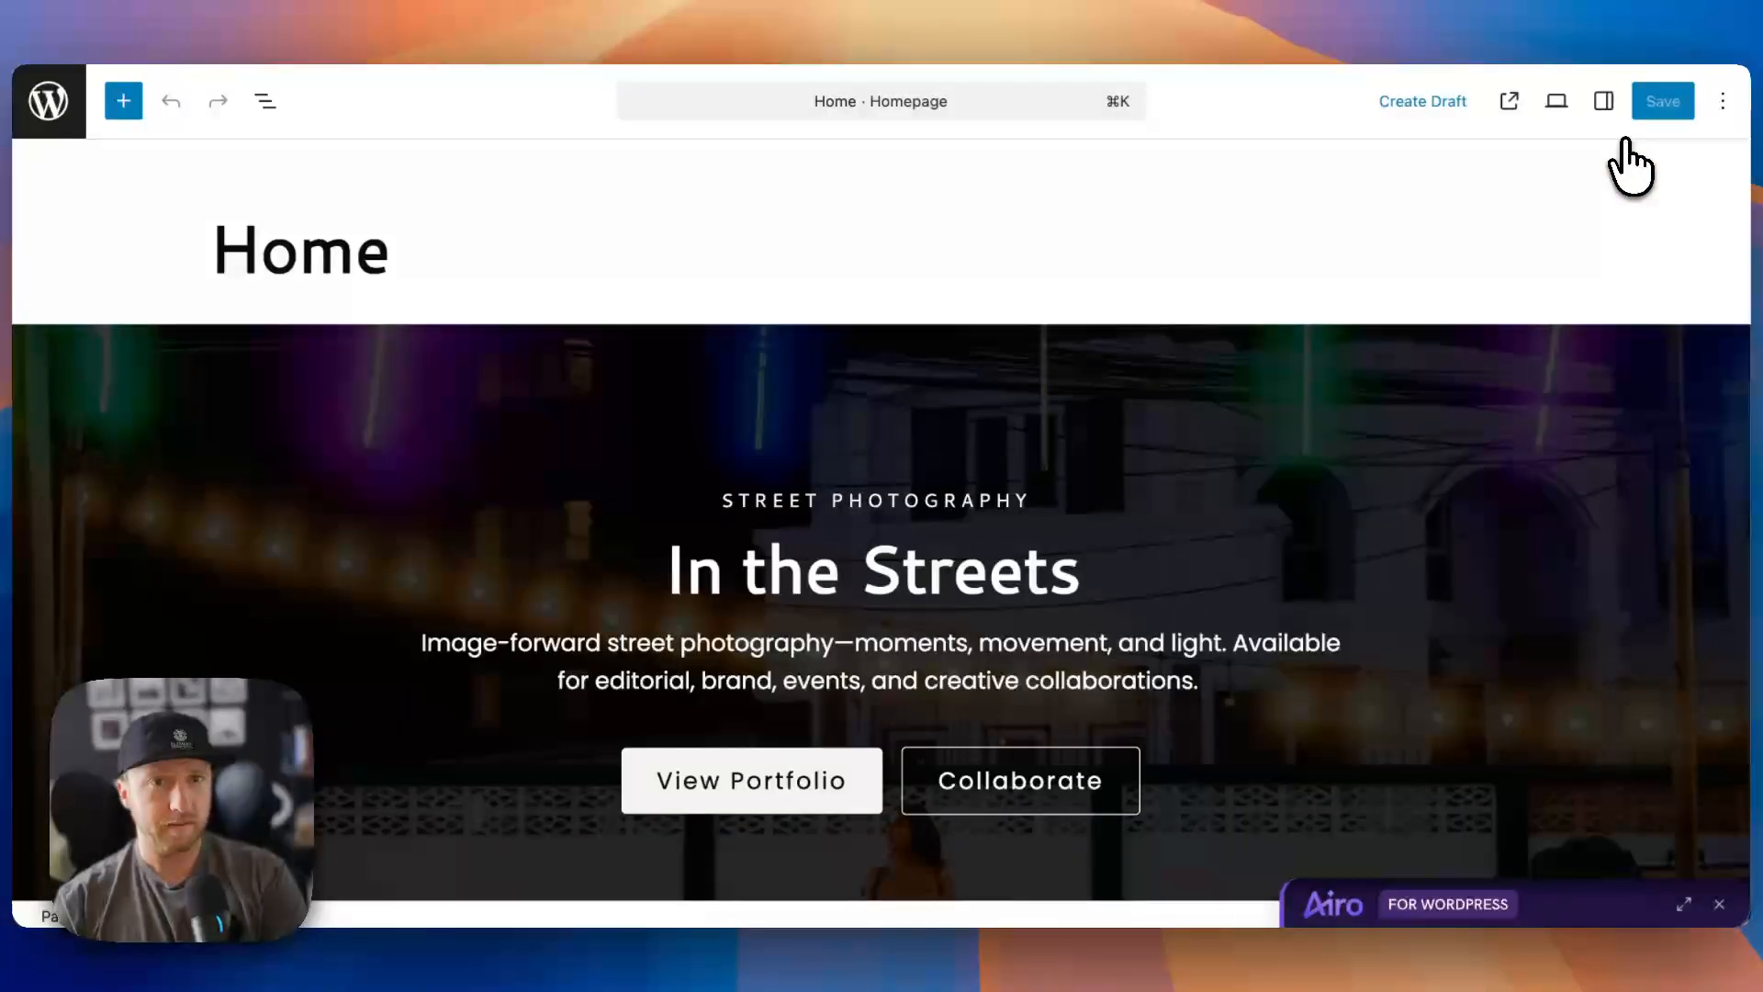
click(1550, 861)
click(1554, 918)
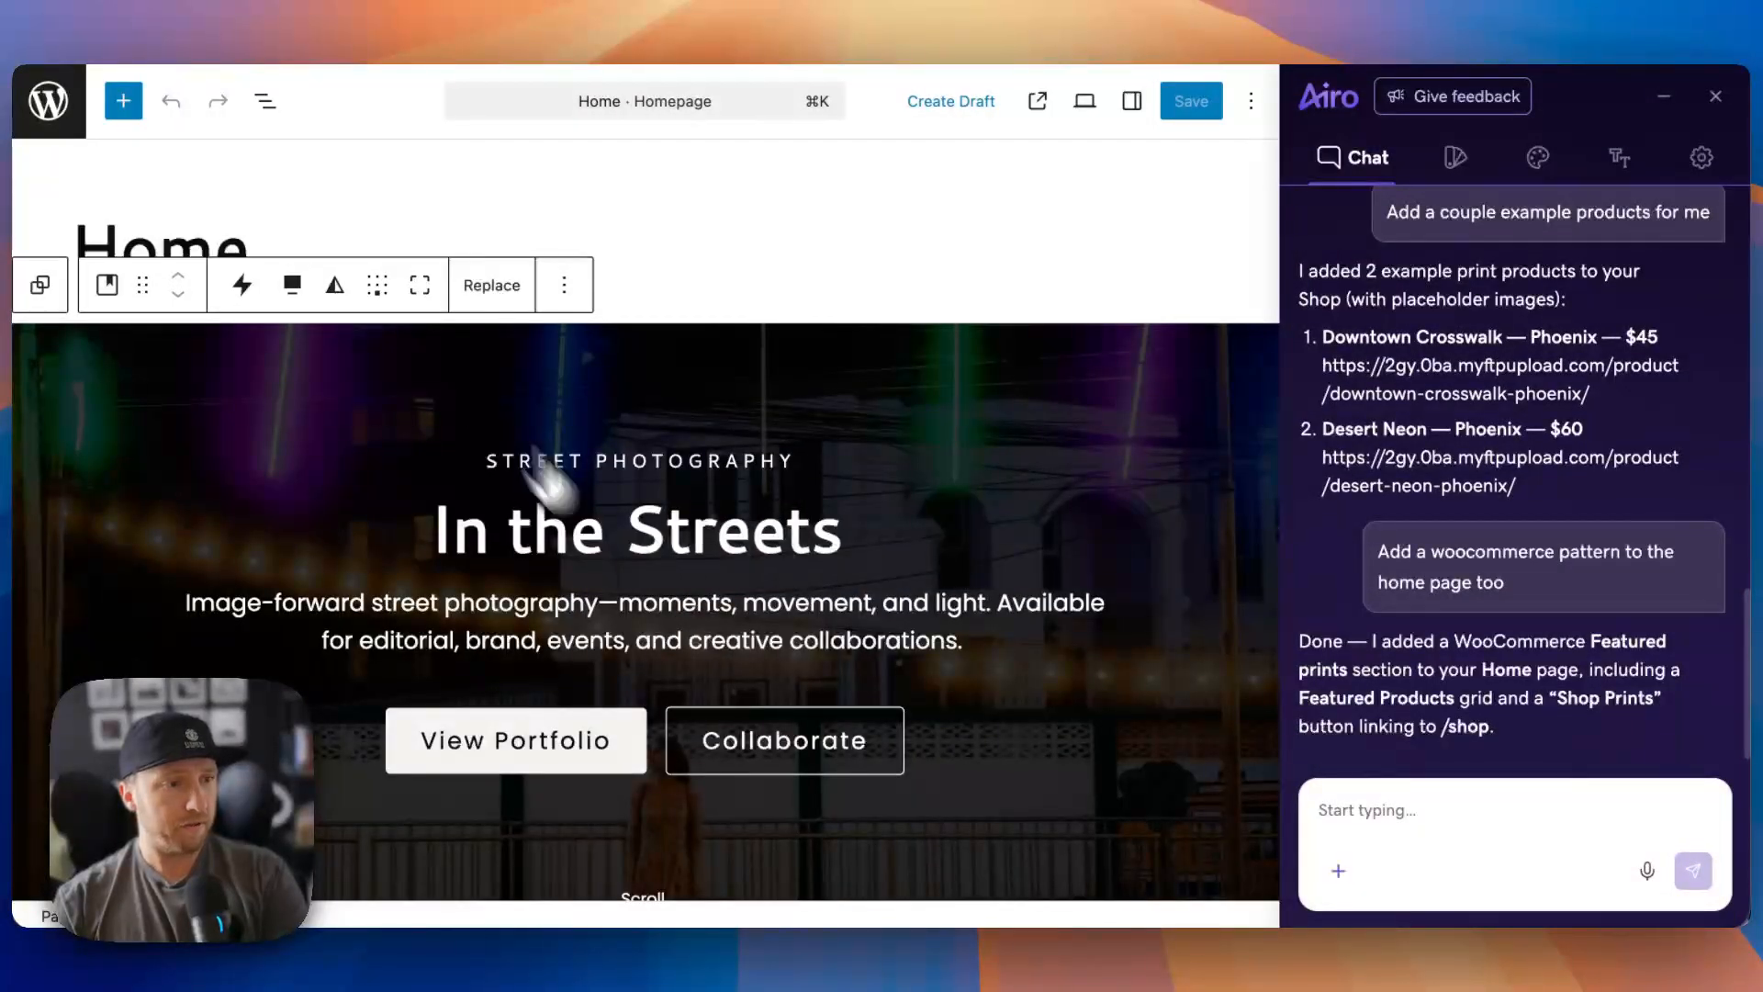
- Open the block inserter in the home page editor and examine the available DesignSetGo blocks and their previews
click(123, 101)
mouse_move(241, 601)
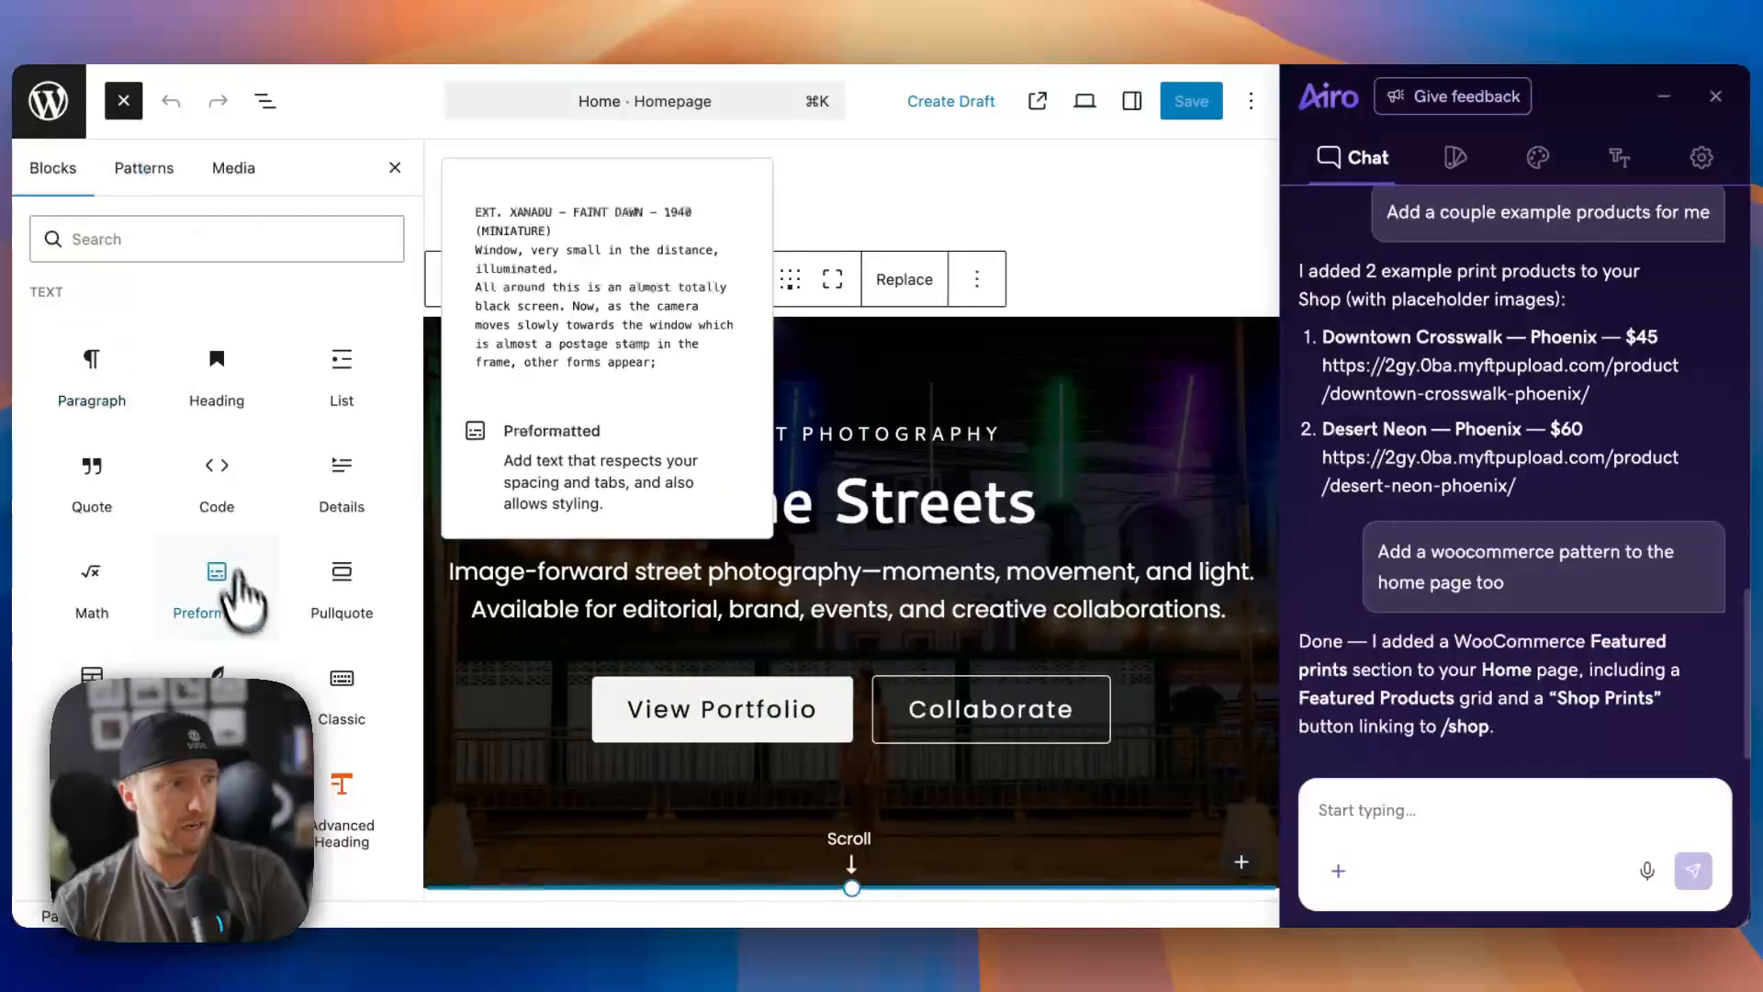
scroll(241, 601, down, 20)
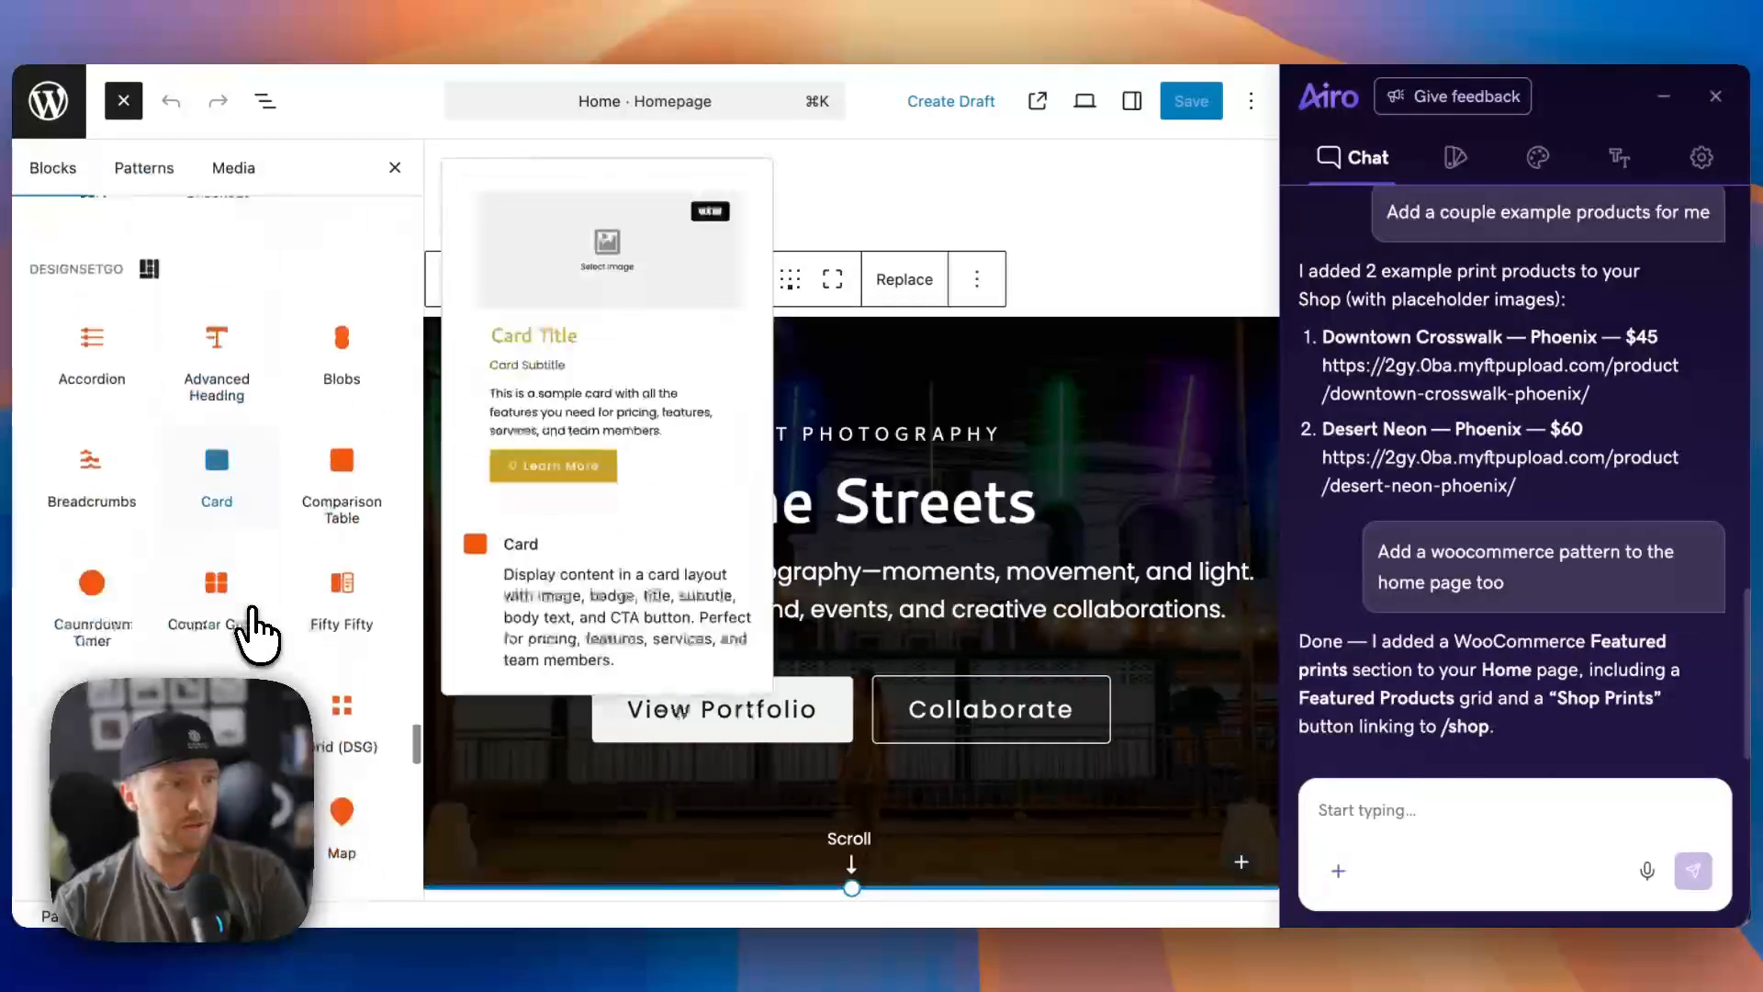
scroll(248, 630, down, 10)
scroll(248, 630, up, 12)
scroll(252, 629, down, 3)
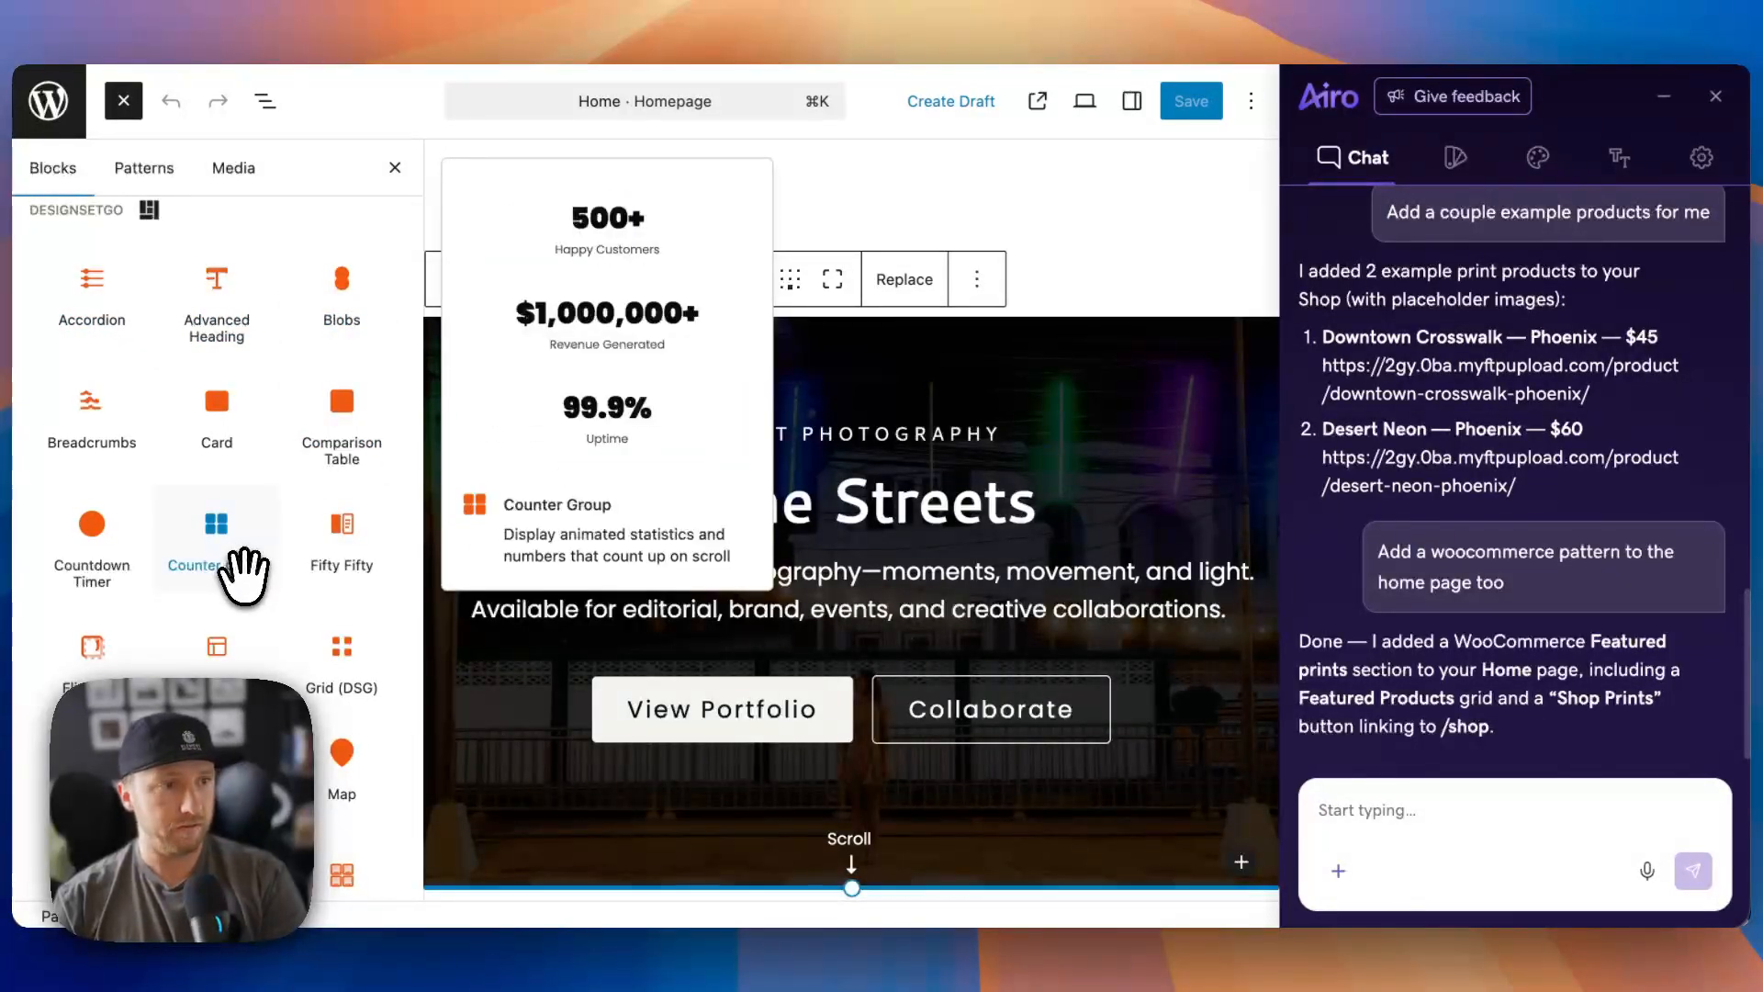
scroll(236, 658, down, 1)
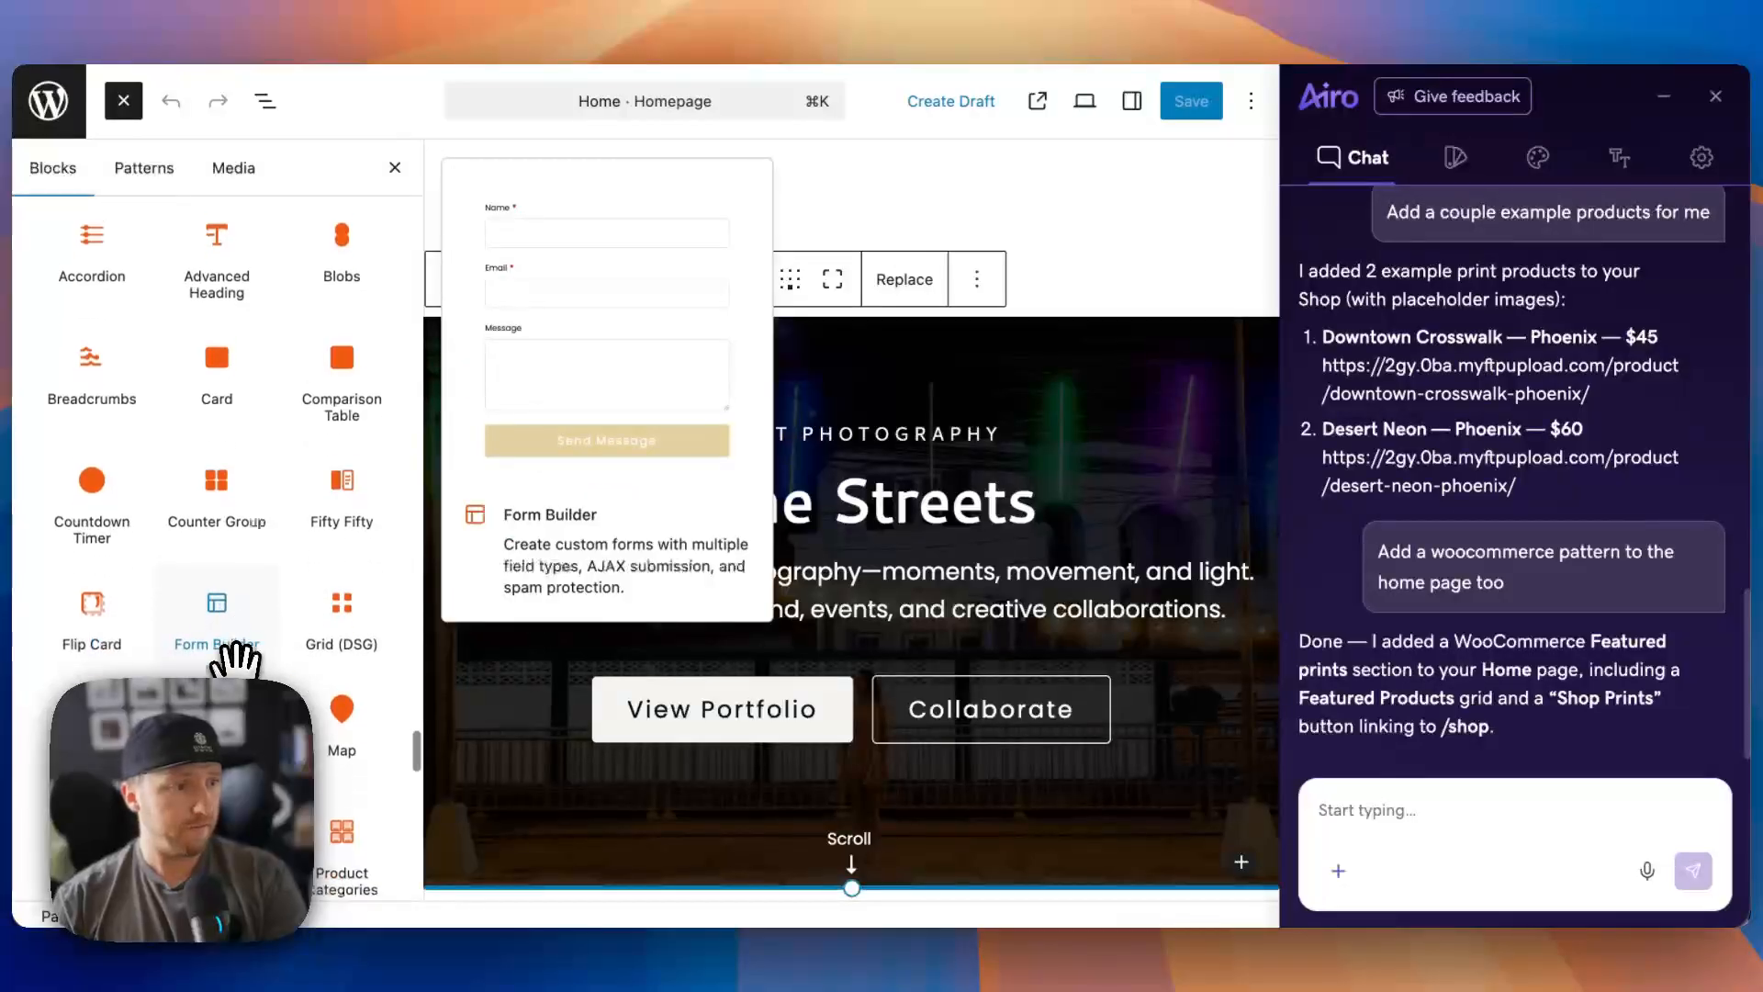
scroll(236, 658, down, 4)
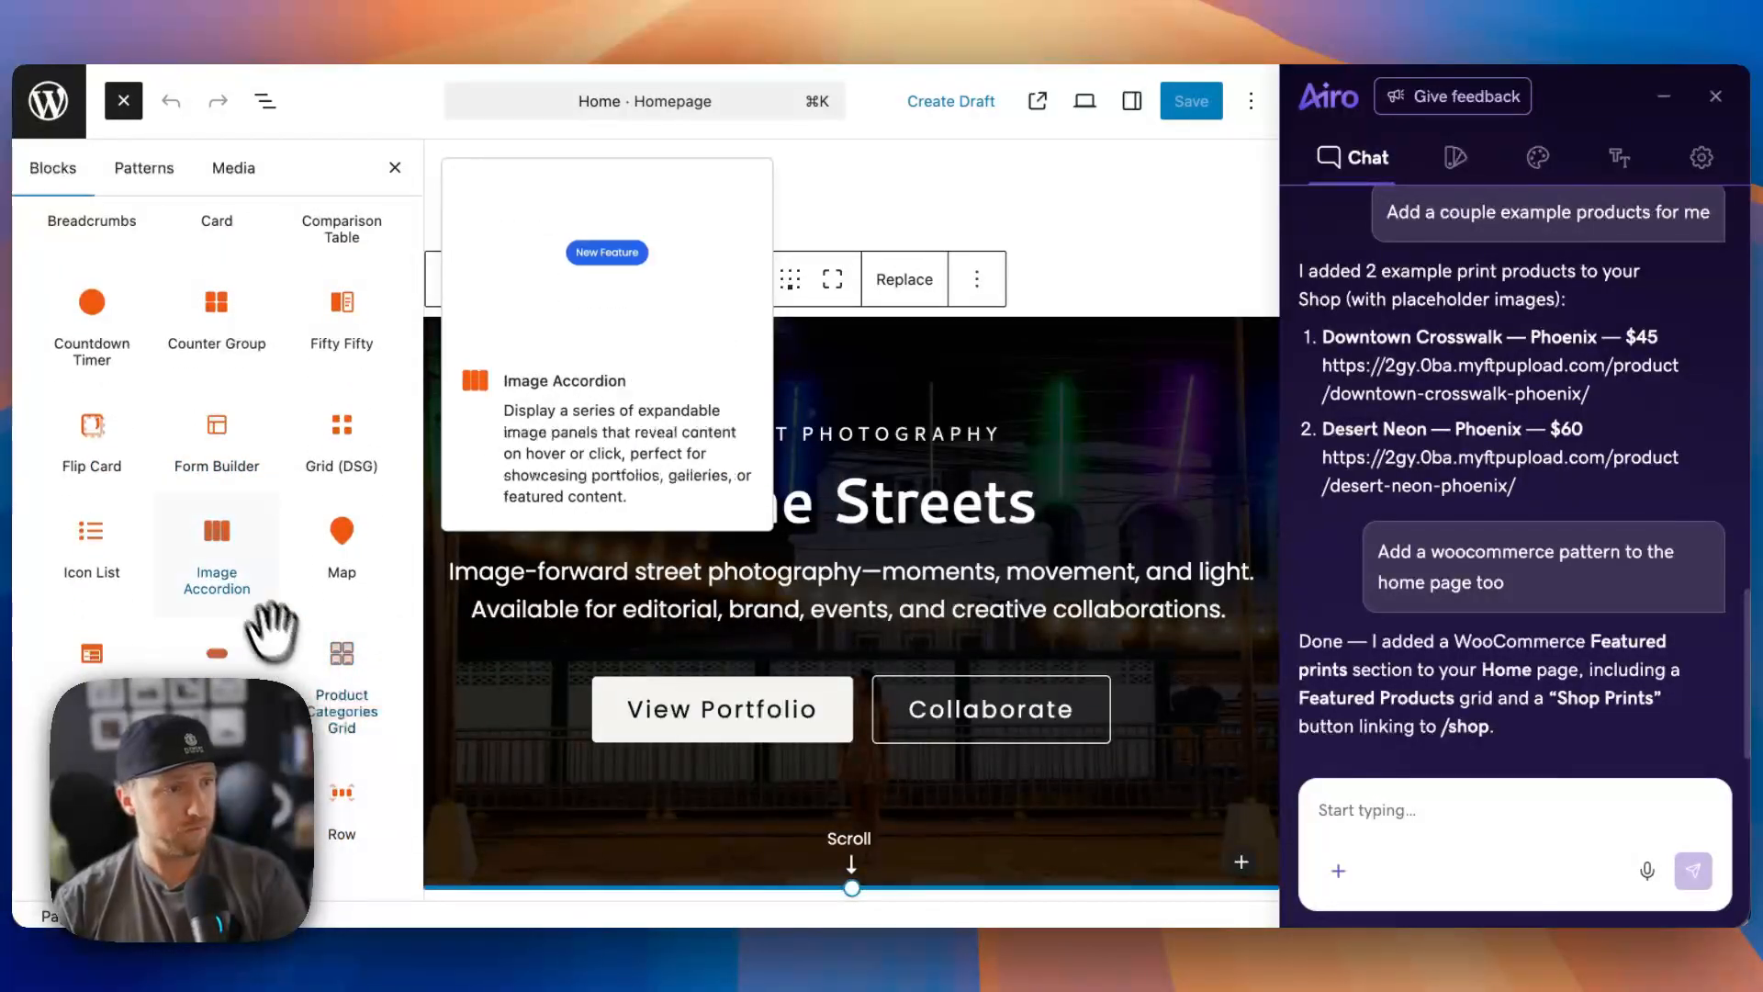
scroll(229, 633, down, 5)
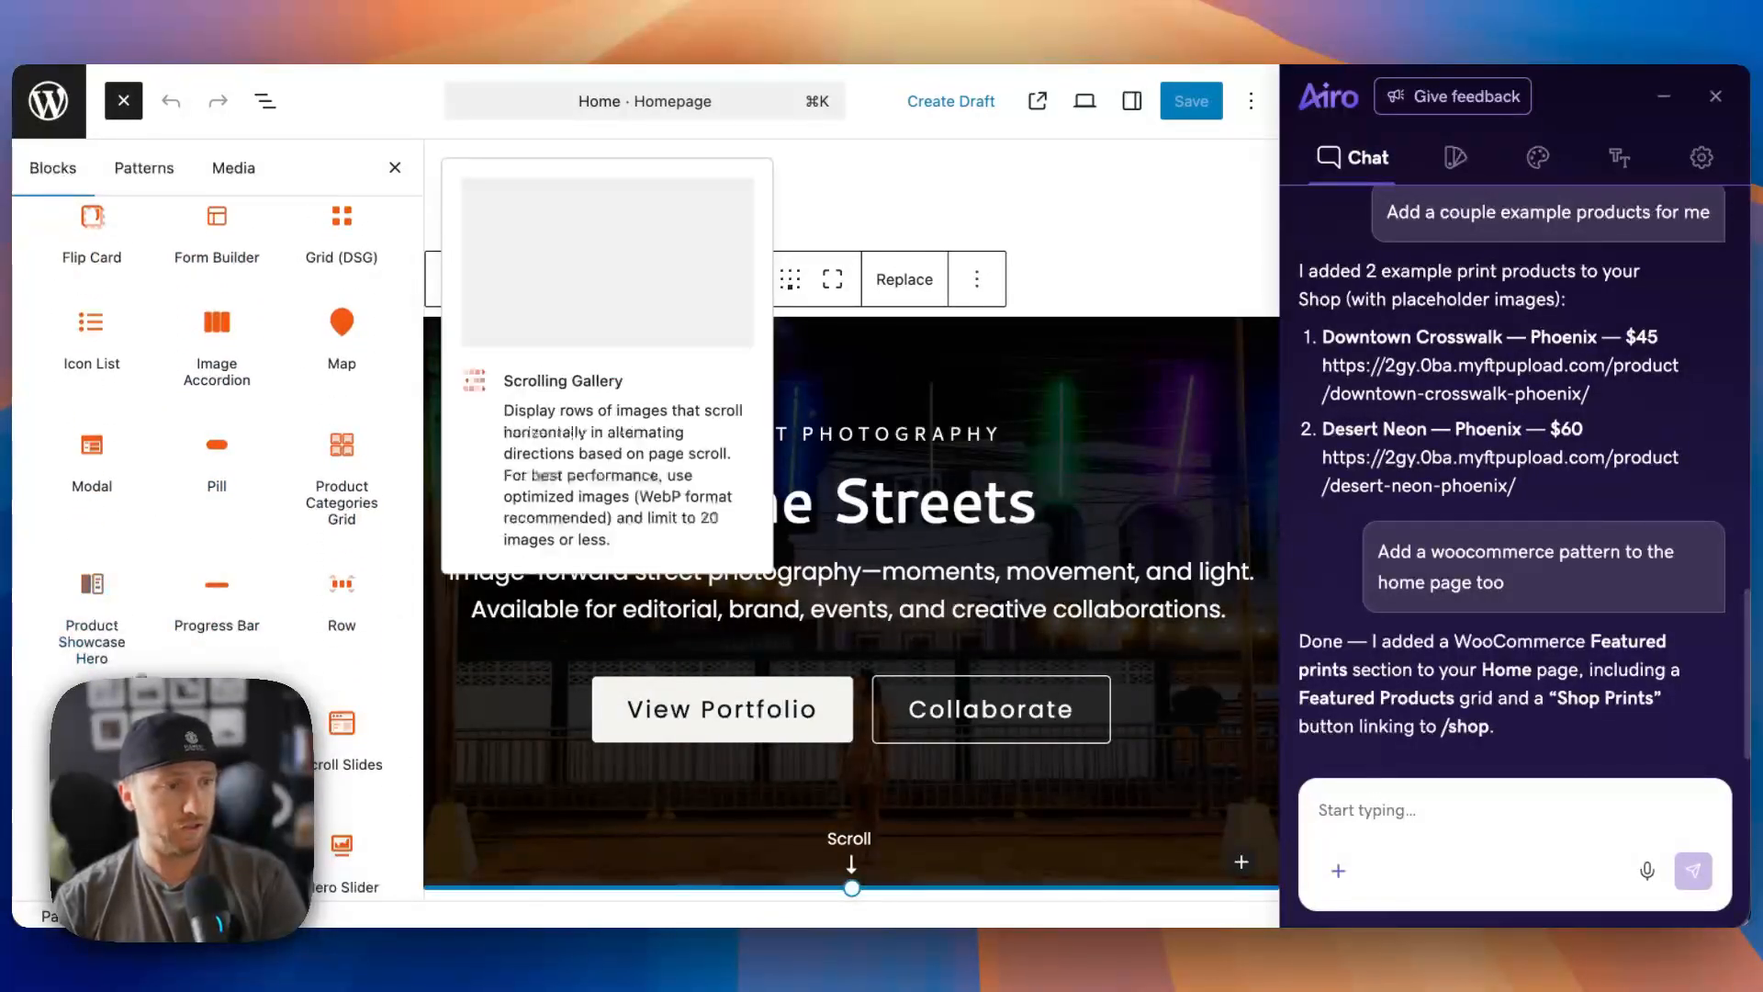
scroll(217, 725, down, 13)
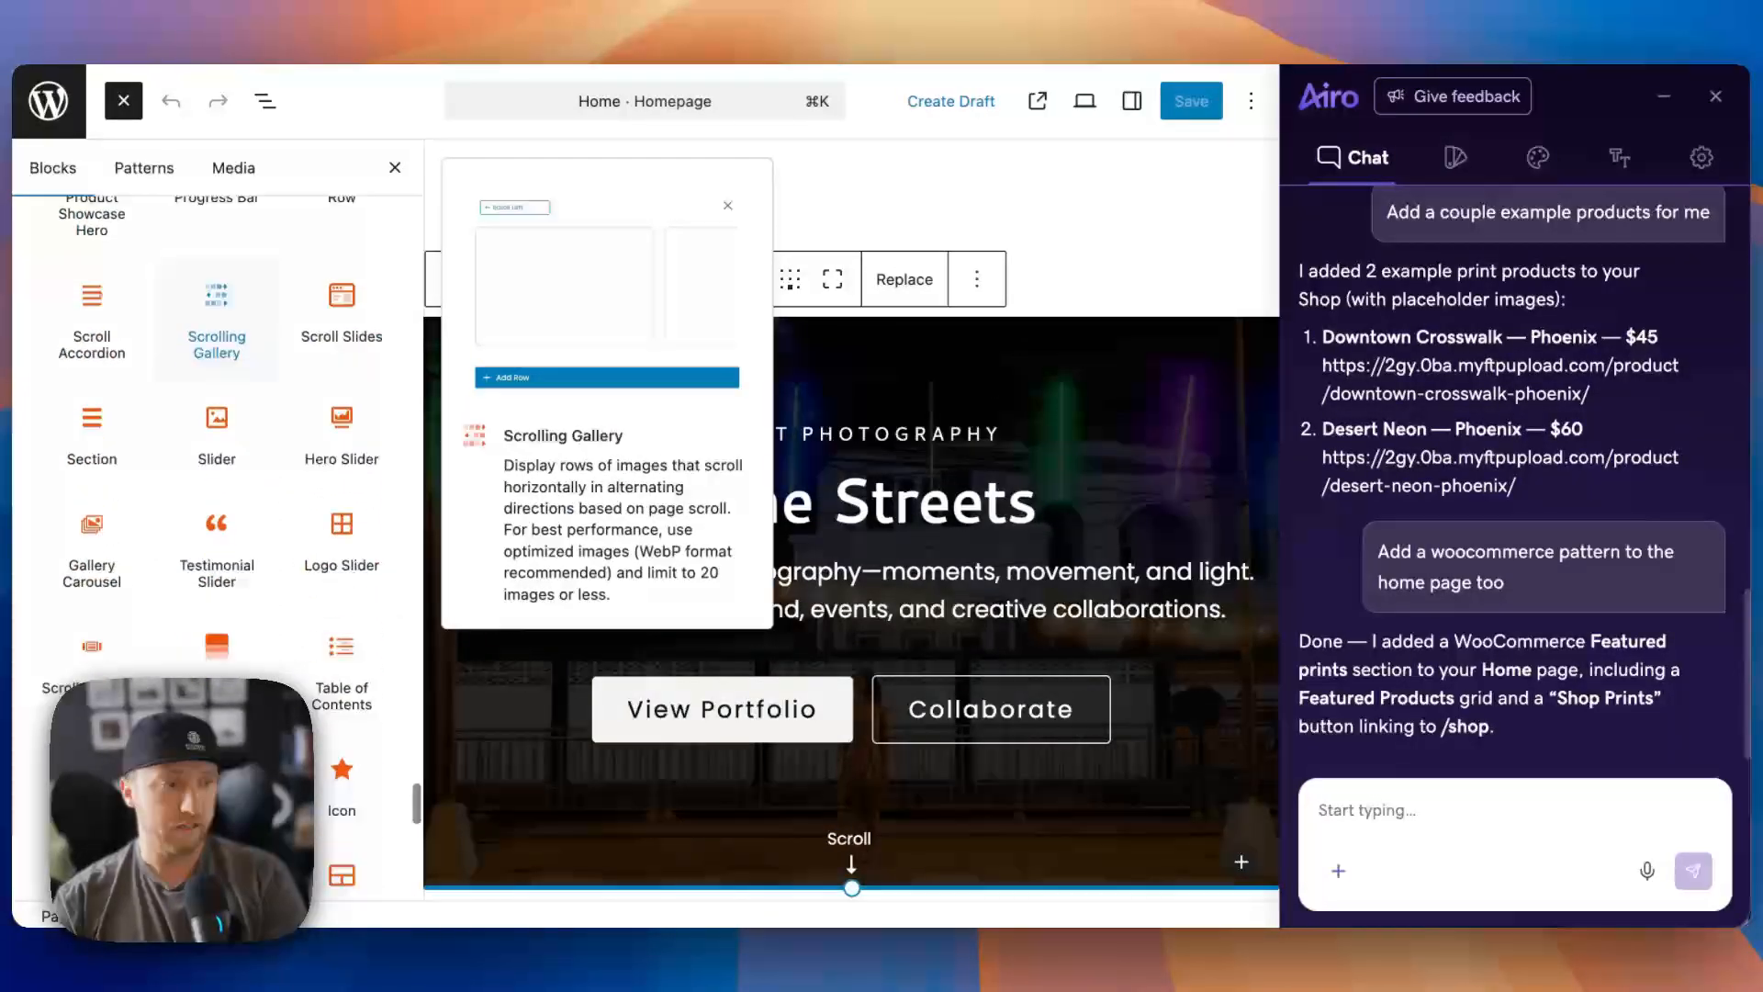
- Apply the Fade In Up quick animation to the "In the Streets" hero heading and close the block inserter
click(823, 510)
click(678, 432)
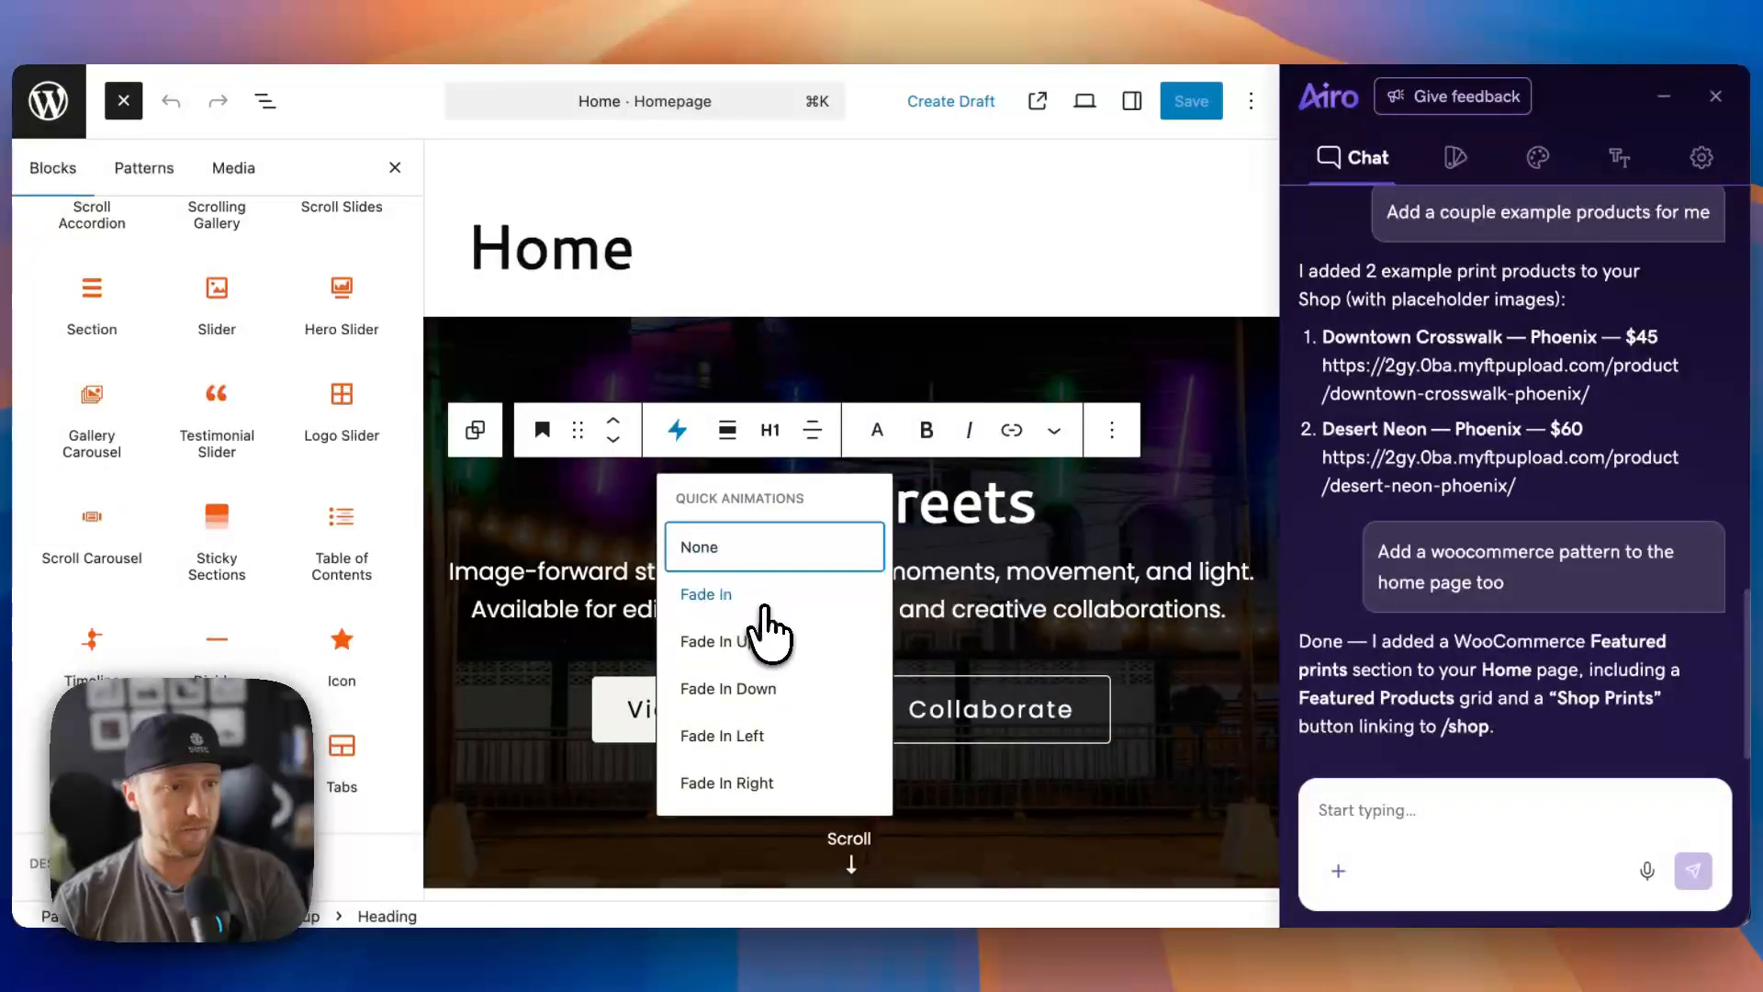
click(755, 643)
click(395, 168)
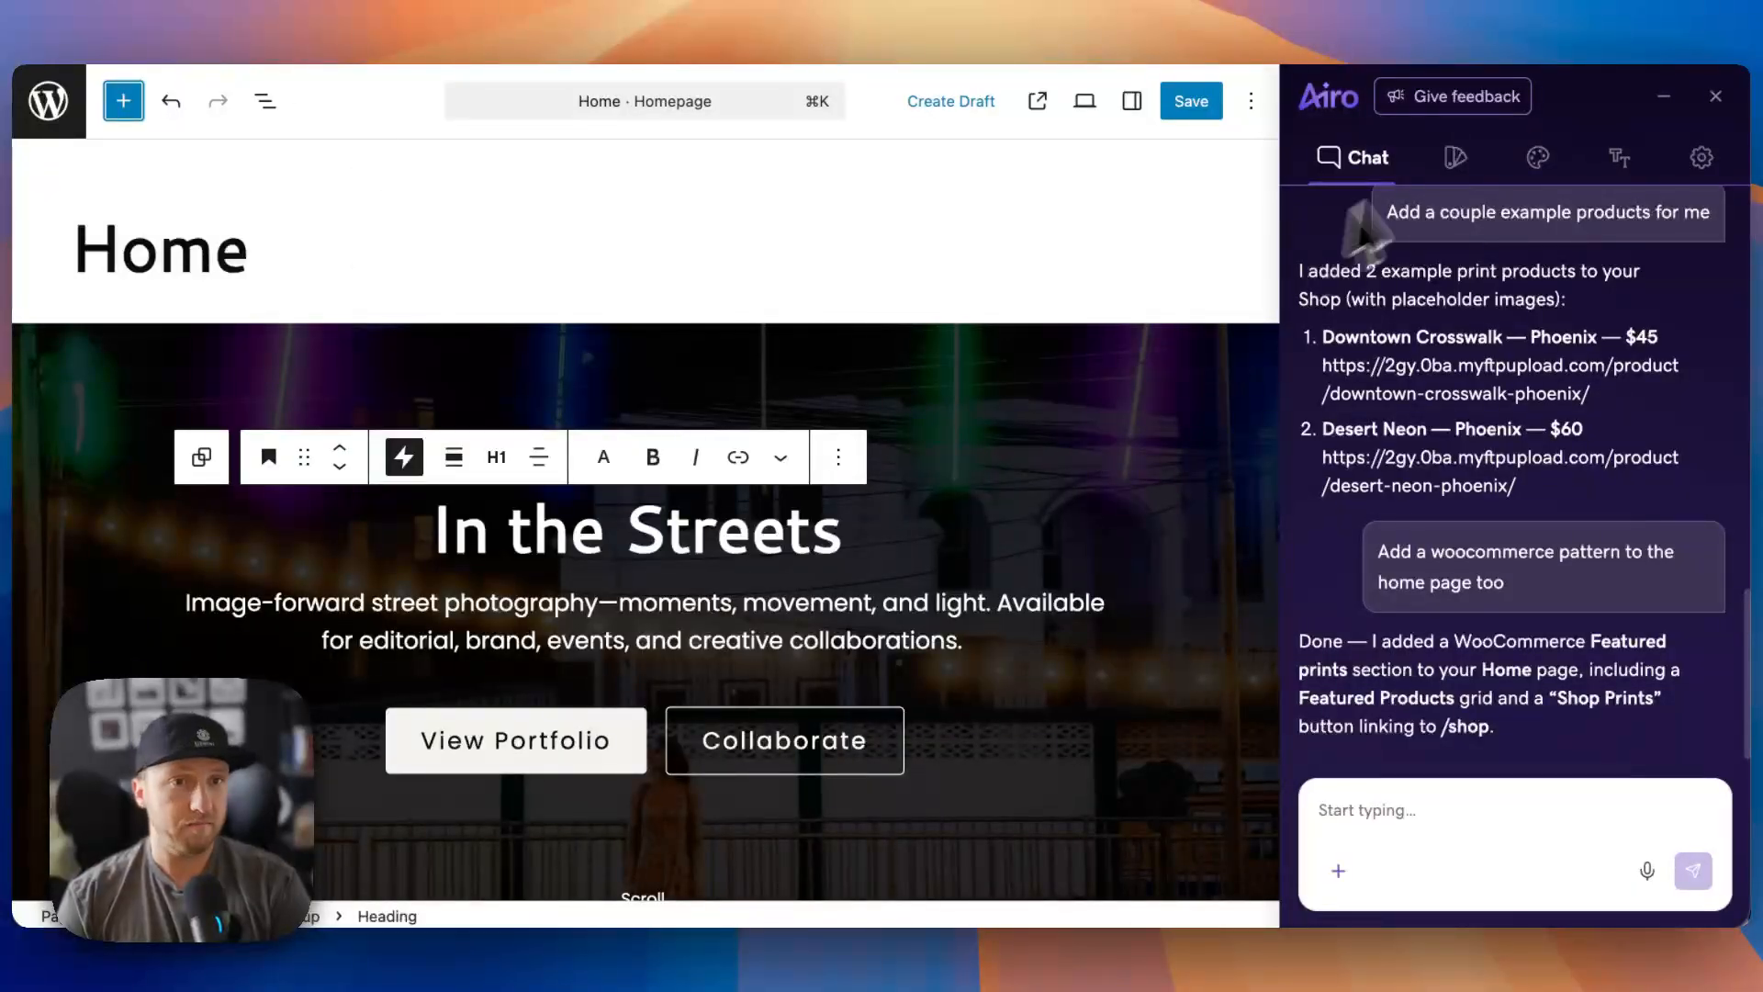
- Look at Airo's style options and color palettes, and return to the chat
click(1455, 158)
click(1529, 163)
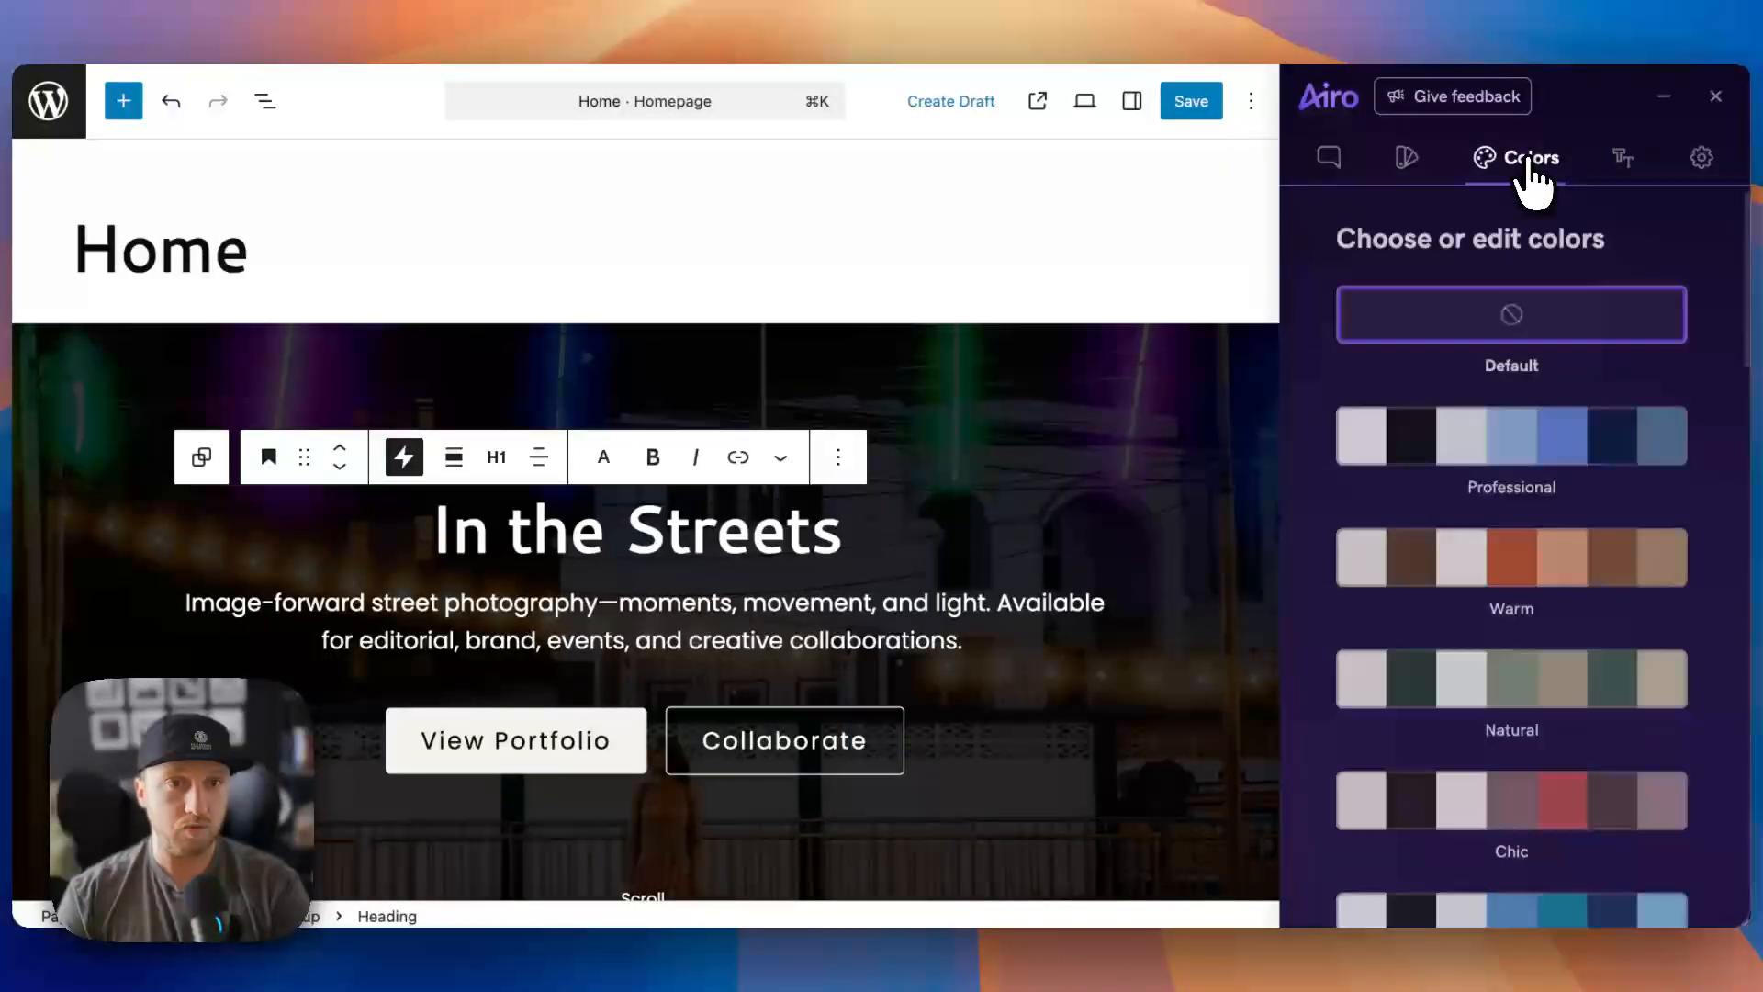
click(1341, 163)
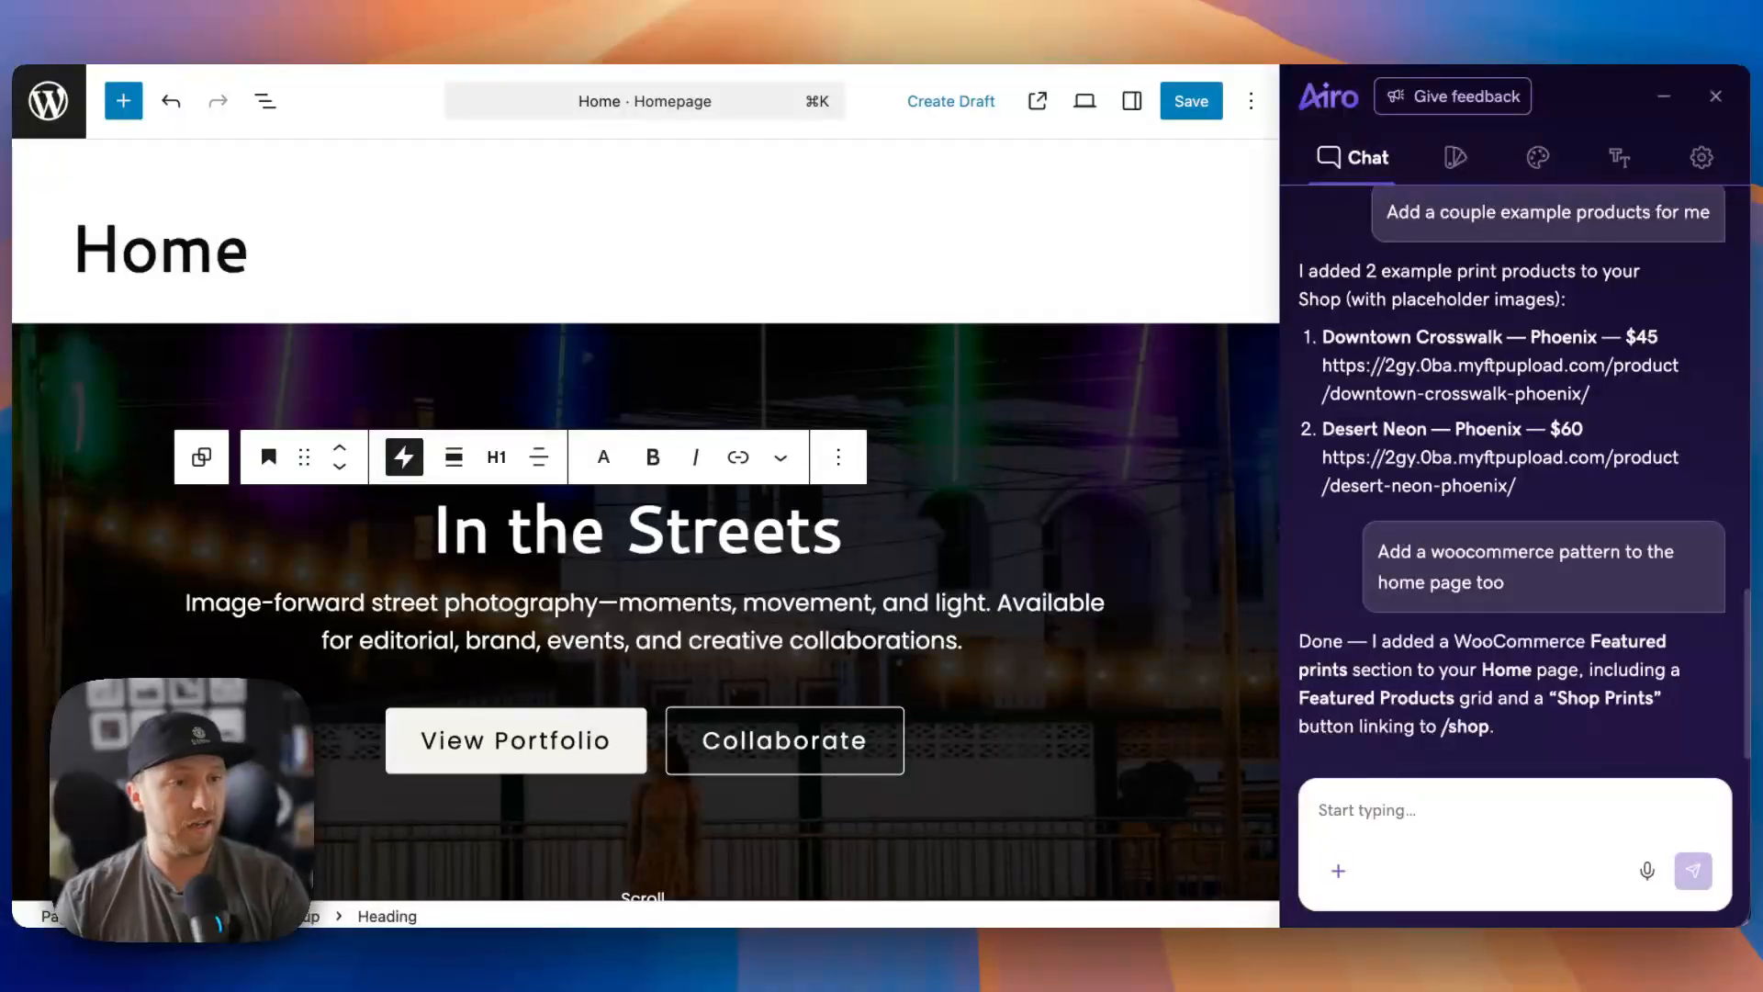